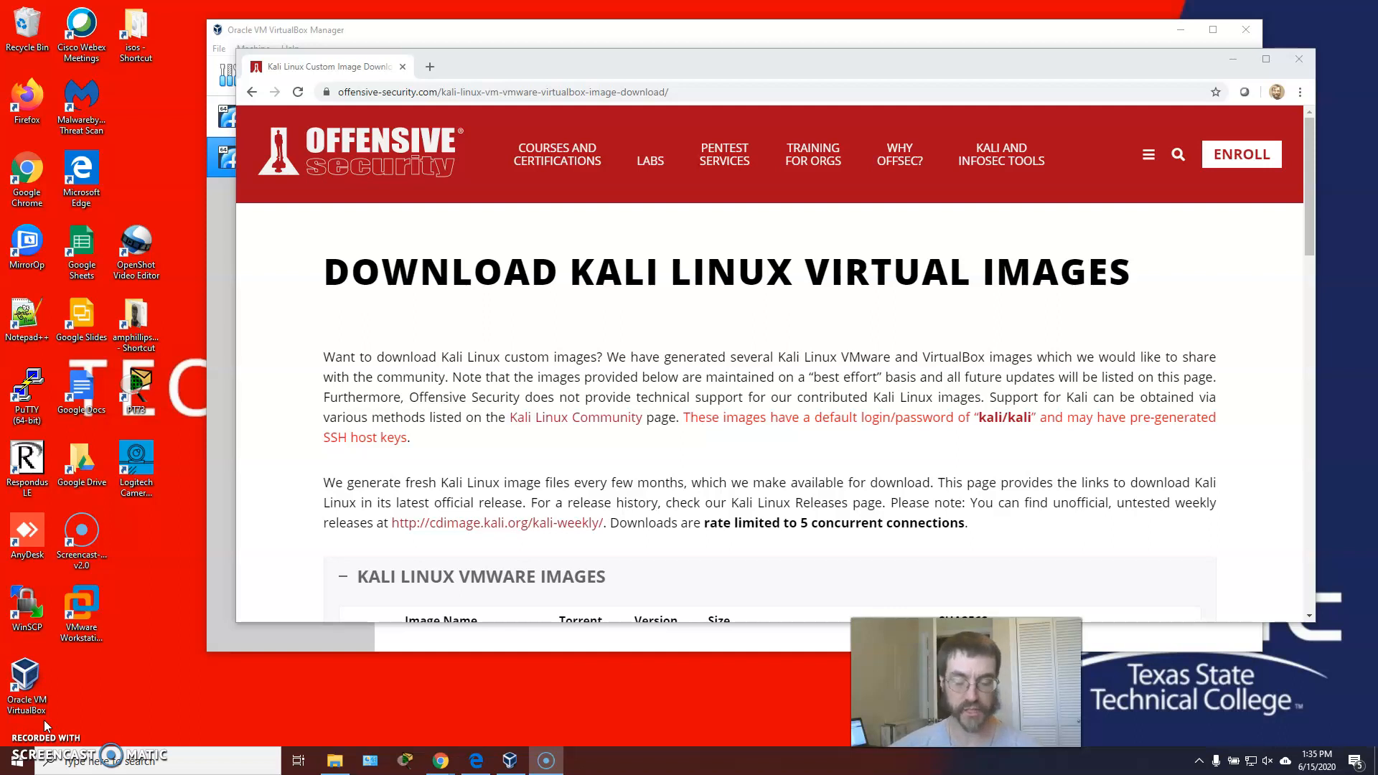
Step: Show the Kali Linux VirtualBox images on the Offensive Security download page
{"action": "scroll", "coordinate": [461, 521], "scroll_direction": "down", "scroll_amount": 3}
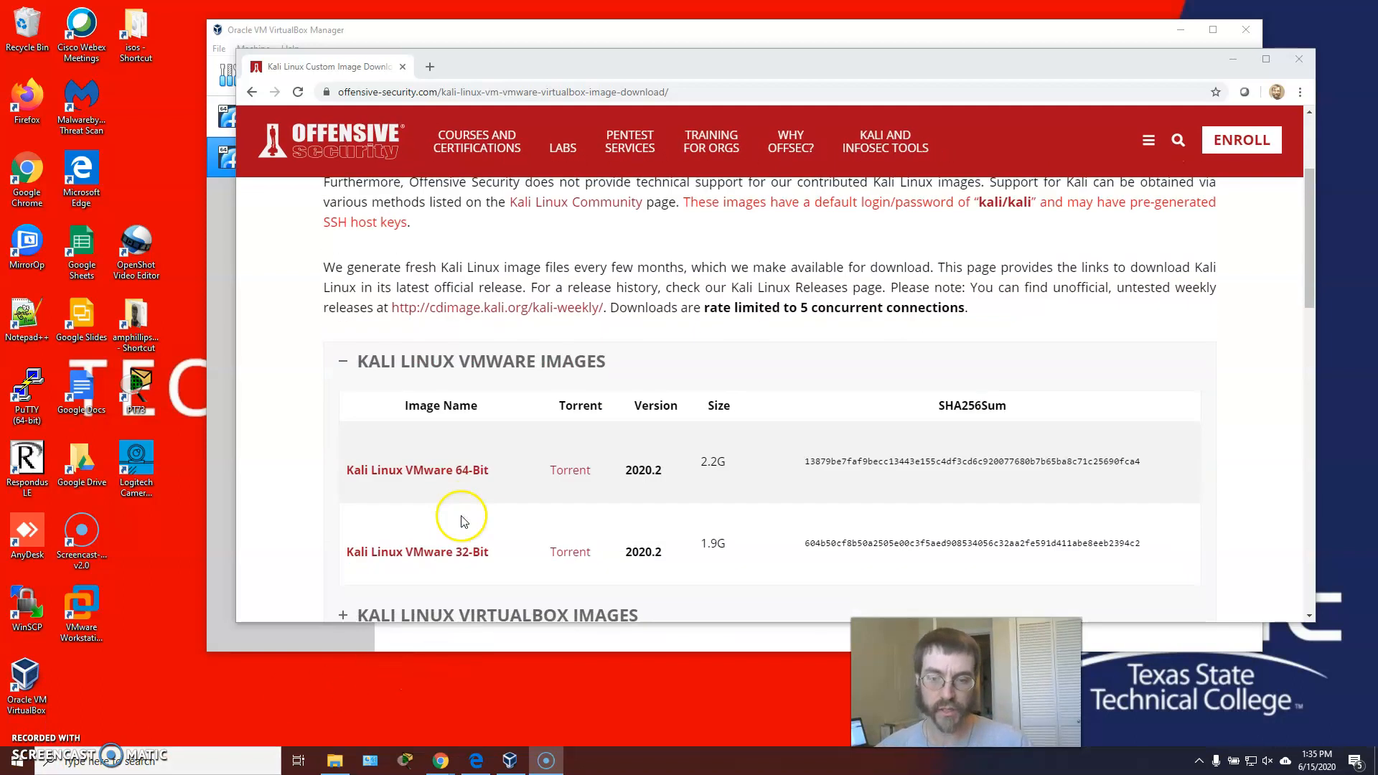
{"action": "scroll", "coordinate": [439, 499], "scroll_direction": "down", "scroll_amount": 2}
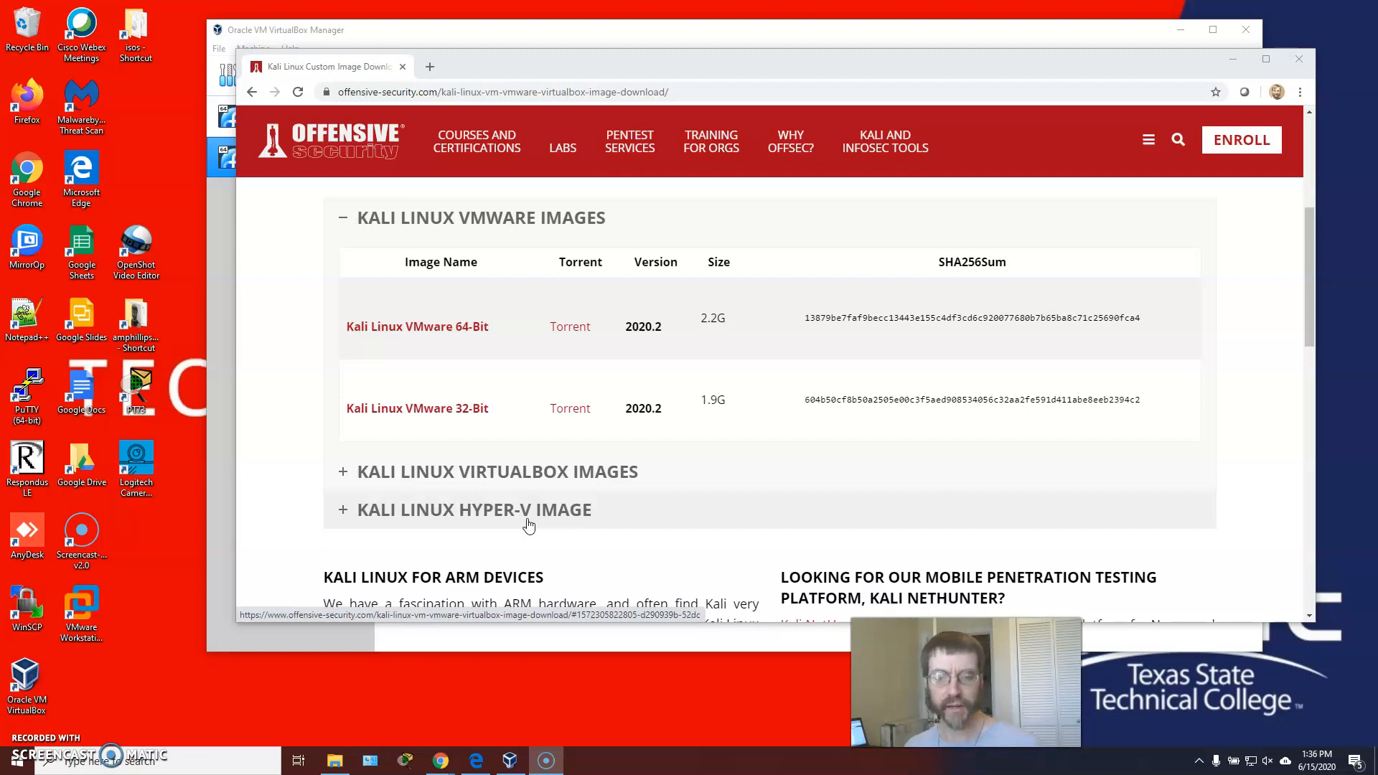
{"action": "left_click", "coordinate": [343, 471]}
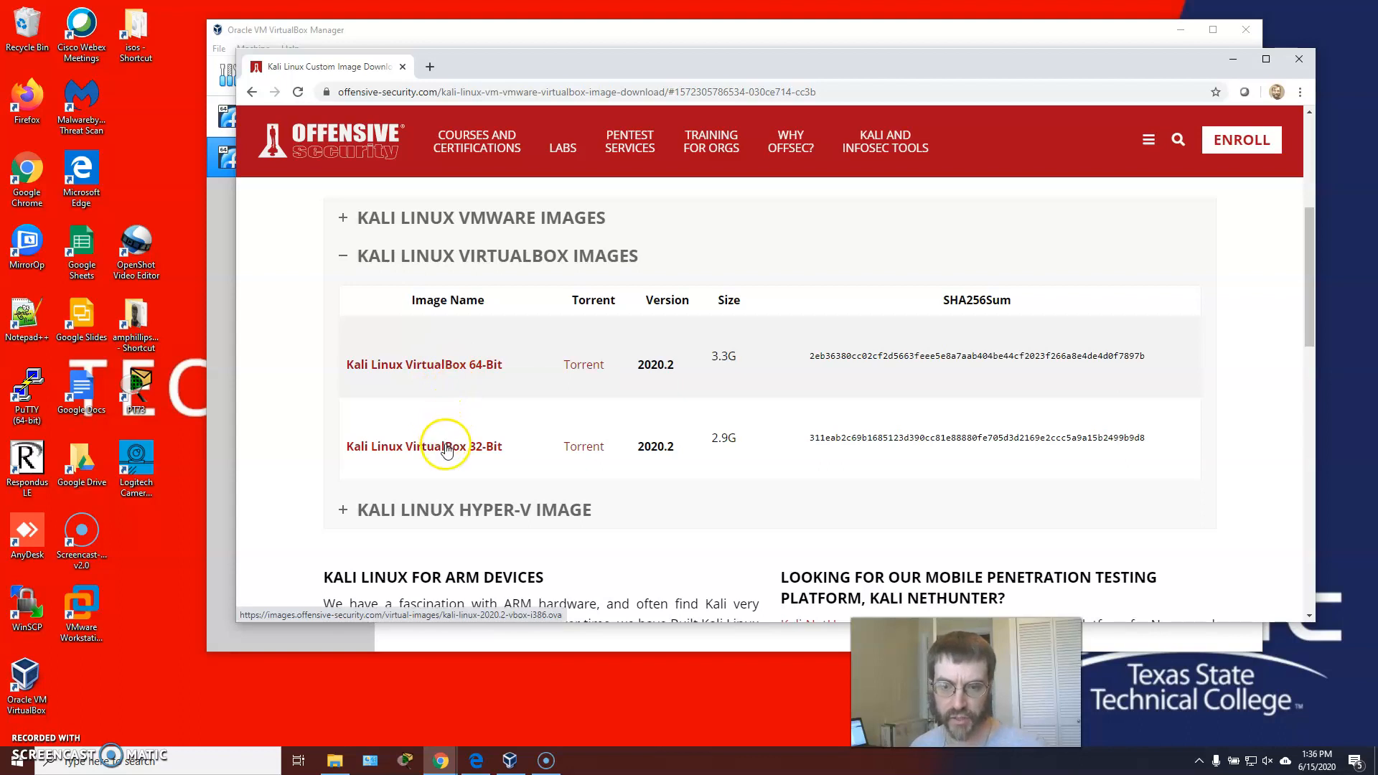
Step: Switch to File Explorer and locate kali-linux-2020.2-vbox-amd64.ova in the isos folder
{"action": "left_click", "coordinate": [336, 762]}
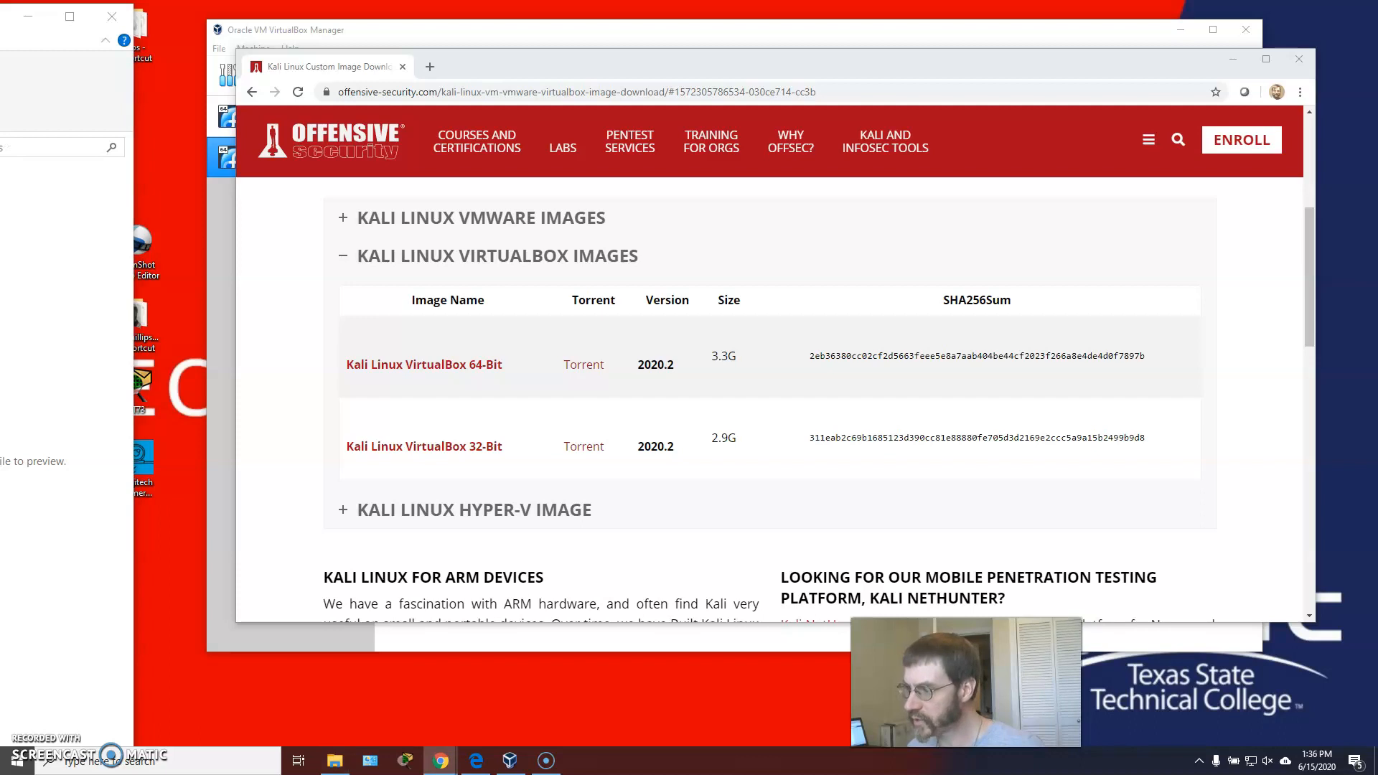
{"action": "left_click_drag", "start_coordinate": [3, 16], "coordinate": [387, 105]}
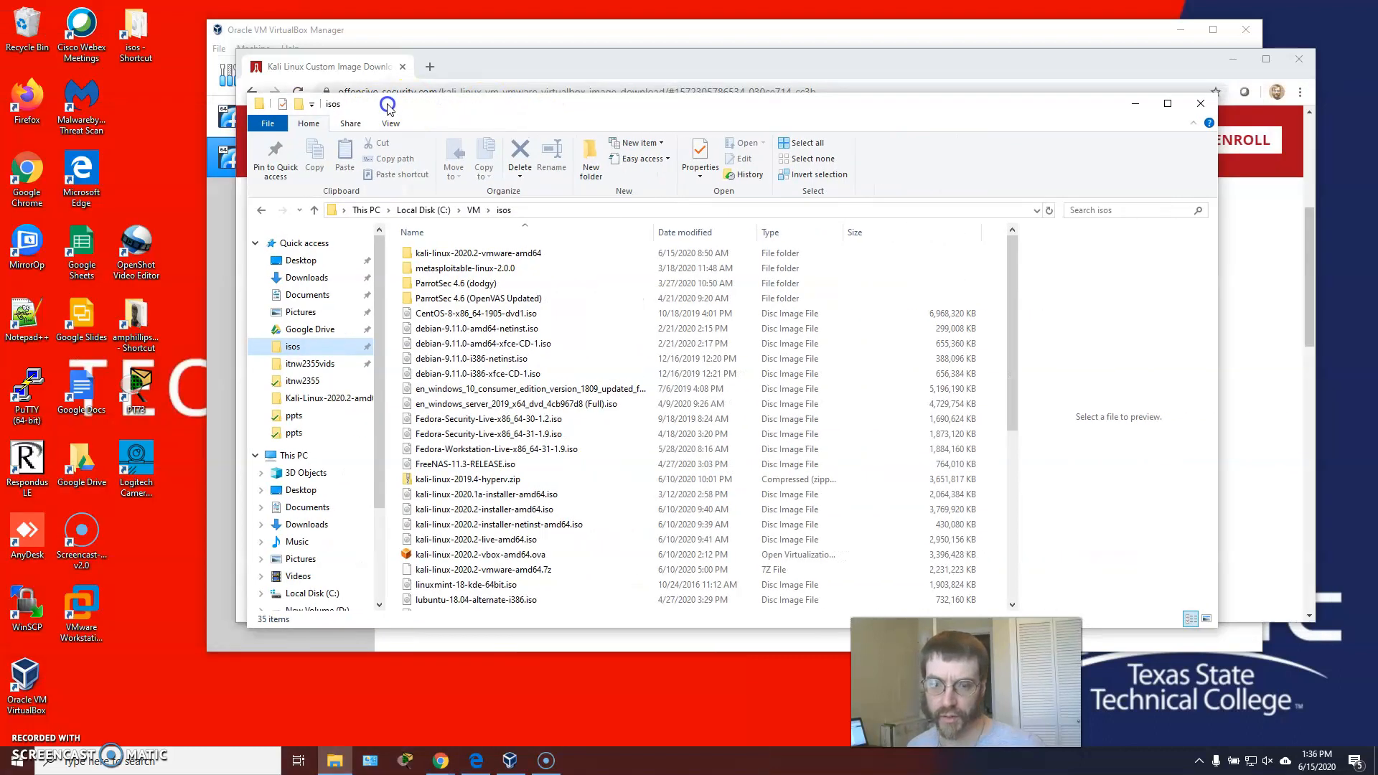
{"action": "left_click", "coordinate": [521, 559]}
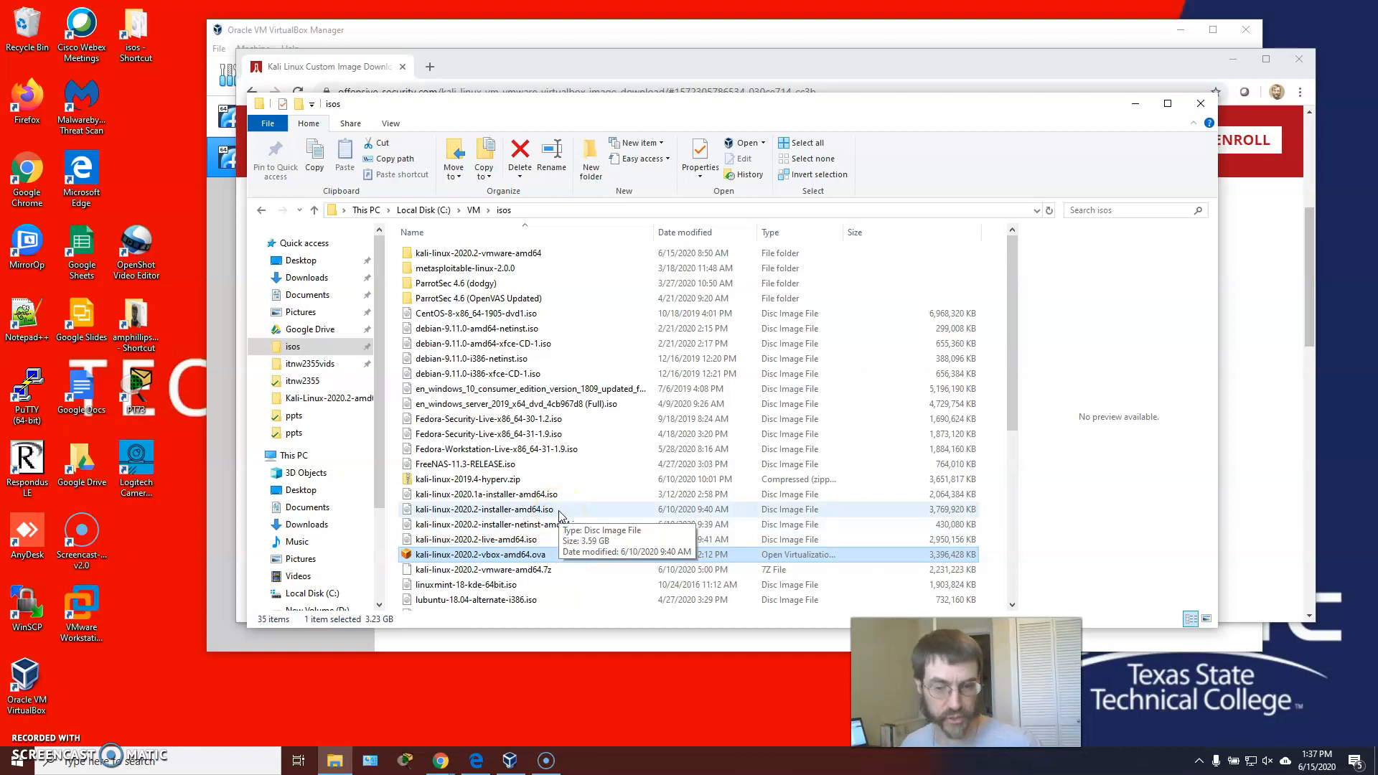
{"action": "scroll", "coordinate": [559, 514], "scroll_direction": "down", "scroll_amount": 4}
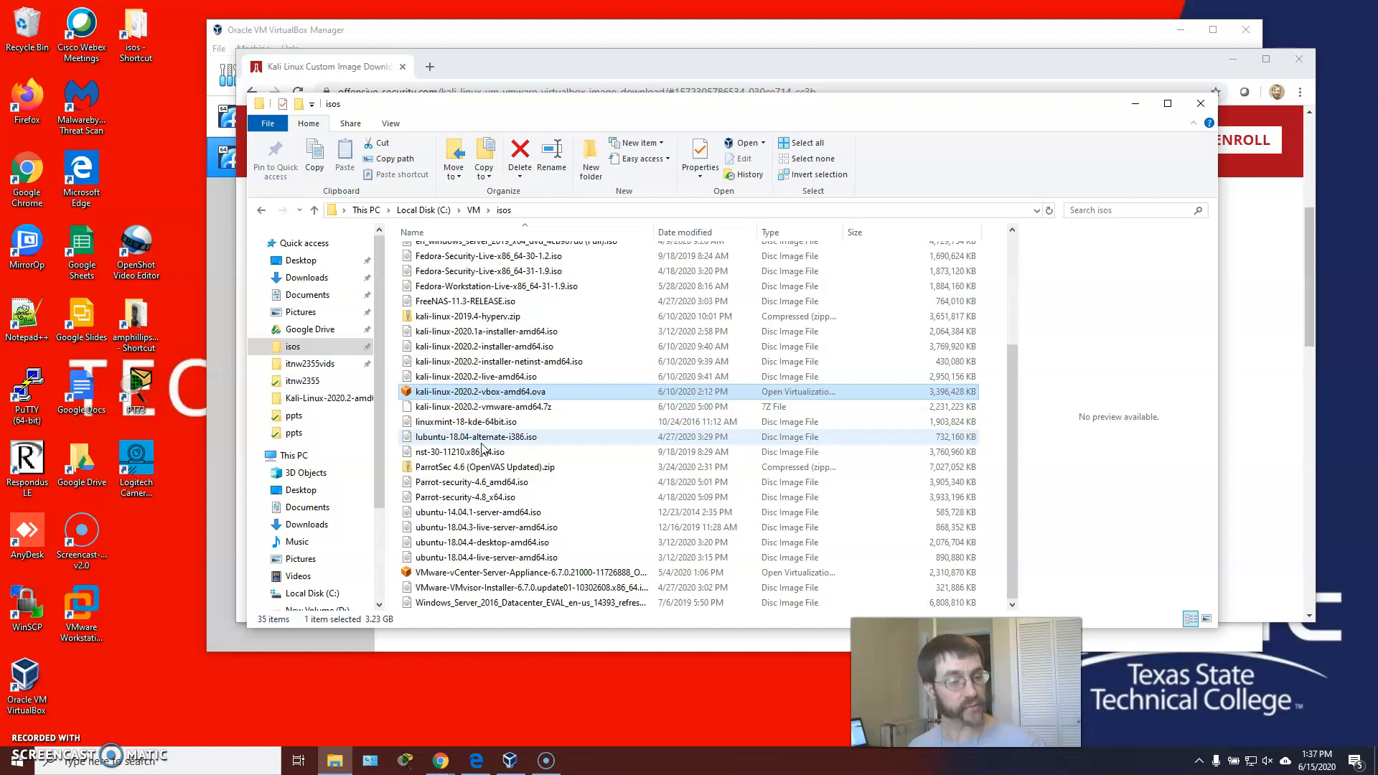
Step: Minimize the browser, switch to VirtualBox Manager and start an appliance import in Guided Mode
{"action": "left_click", "coordinate": [501, 70]}
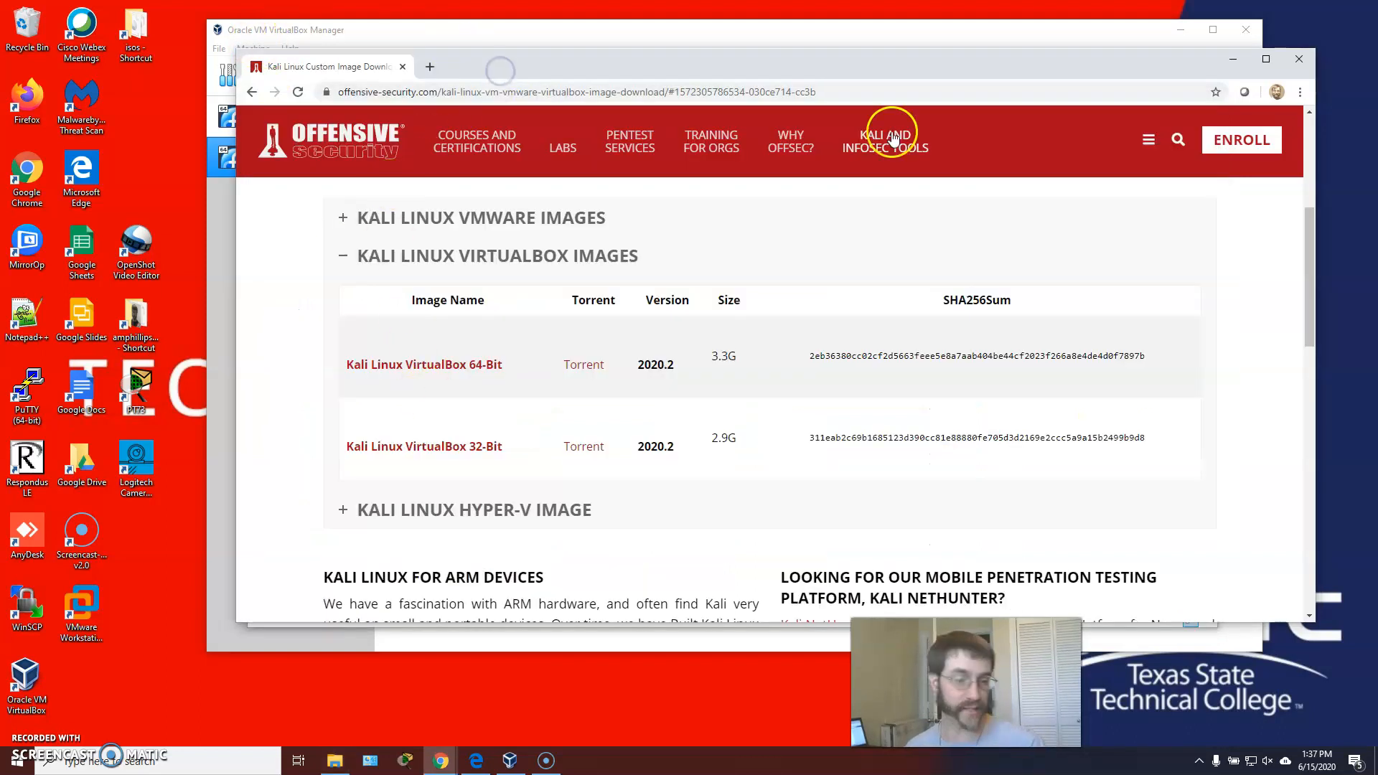
{"action": "left_click", "coordinate": [1233, 59]}
{"action": "left_click", "coordinate": [308, 46]}
{"action": "left_click", "coordinate": [219, 48]}
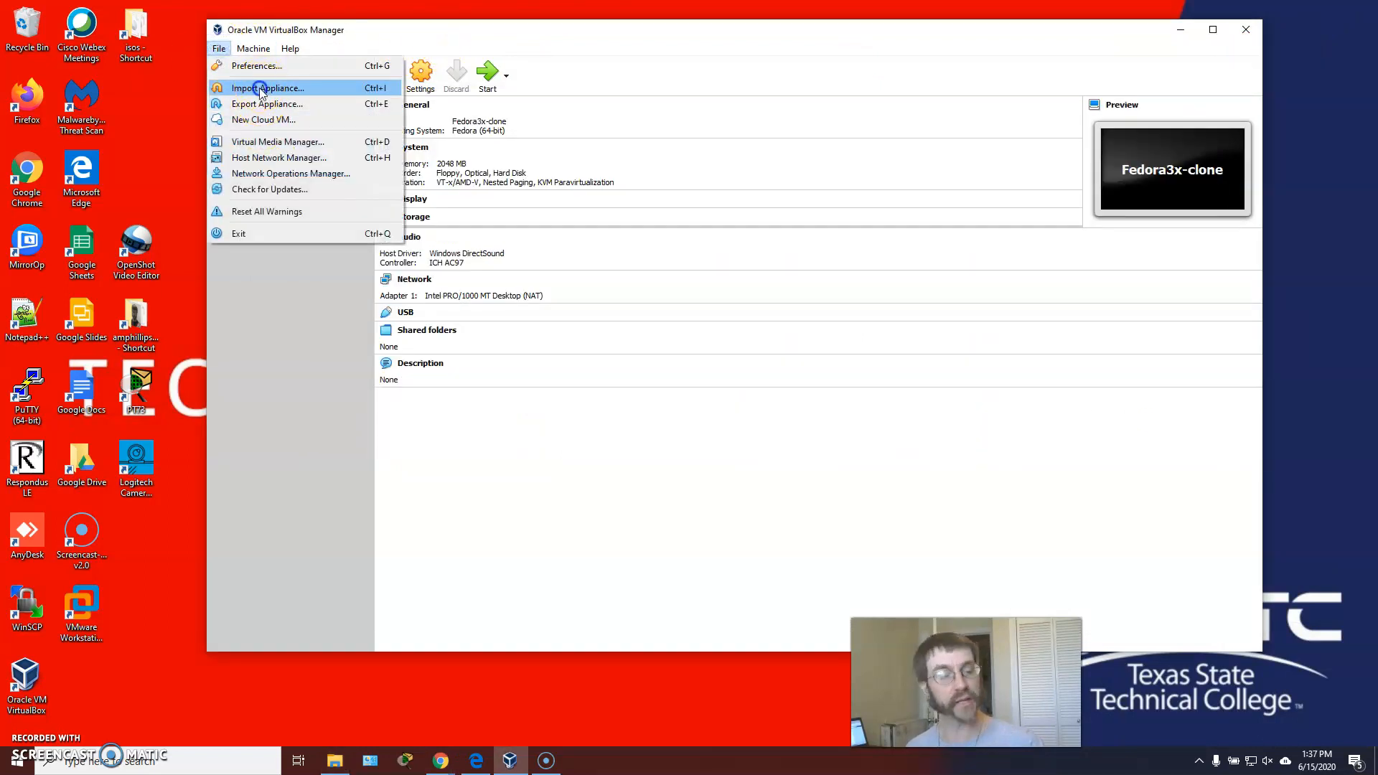
{"action": "left_click", "coordinate": [259, 88]}
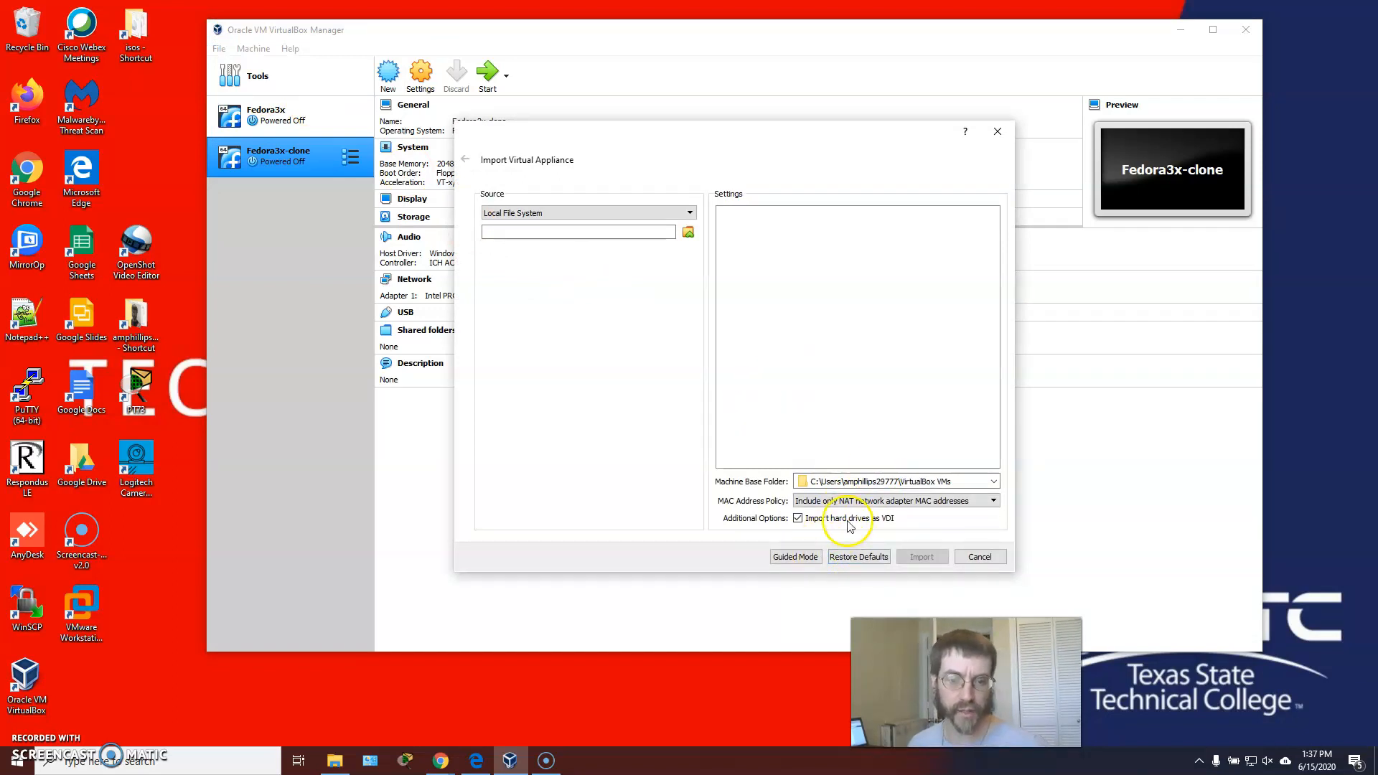
{"action": "left_click", "coordinate": [810, 559]}
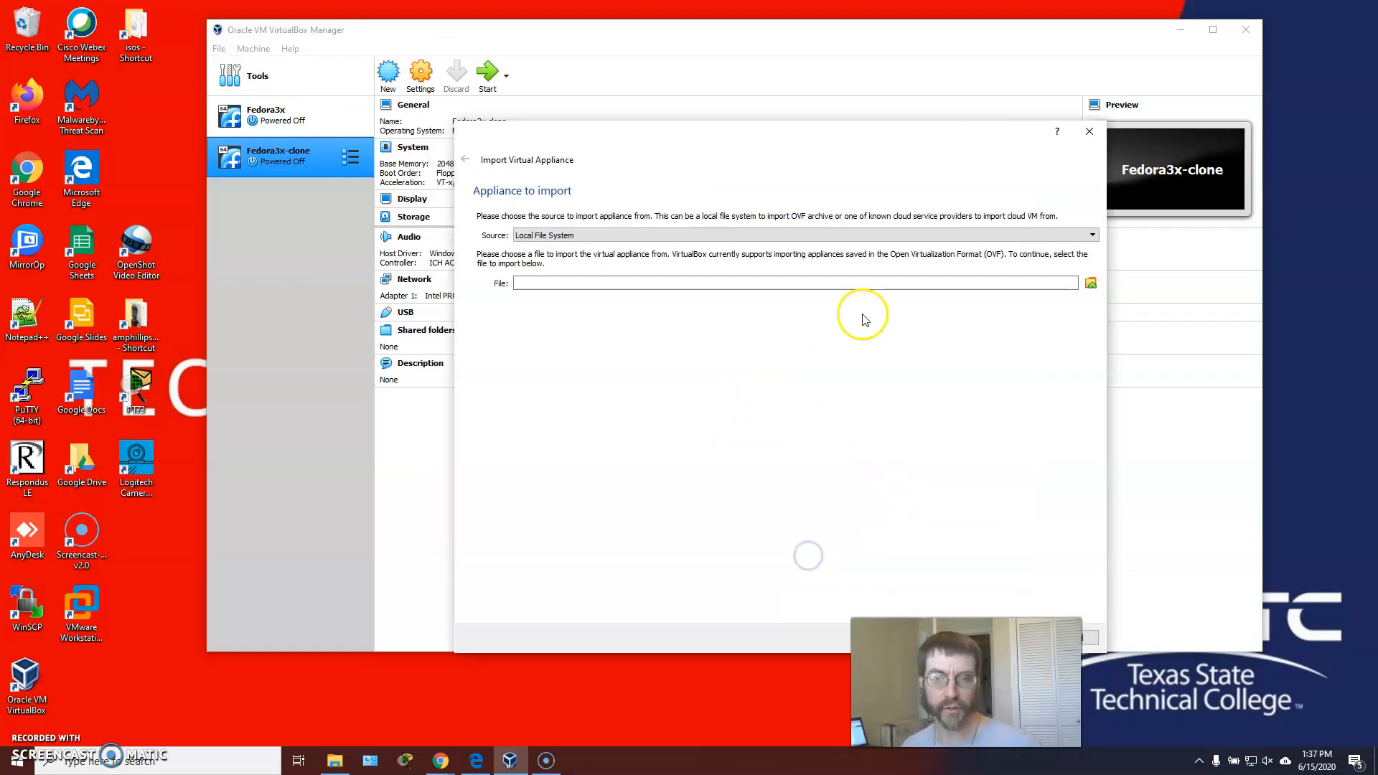
Step: Choose kali-linux-2020.2-vbox-amd64.ova from C:\VM\isos as the appliance file to import
{"action": "left_click", "coordinate": [1091, 284]}
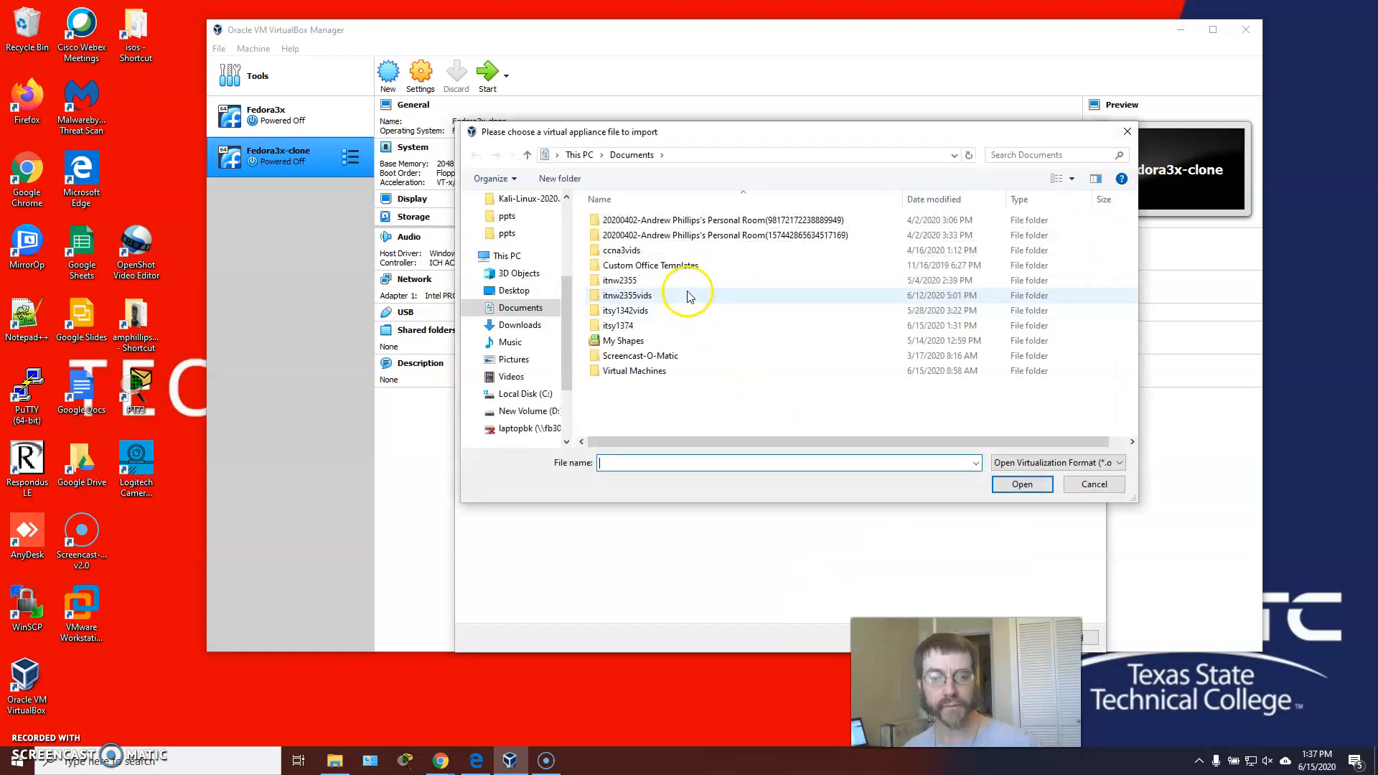
{"action": "scroll", "coordinate": [528, 244], "scroll_direction": "up", "scroll_amount": 3}
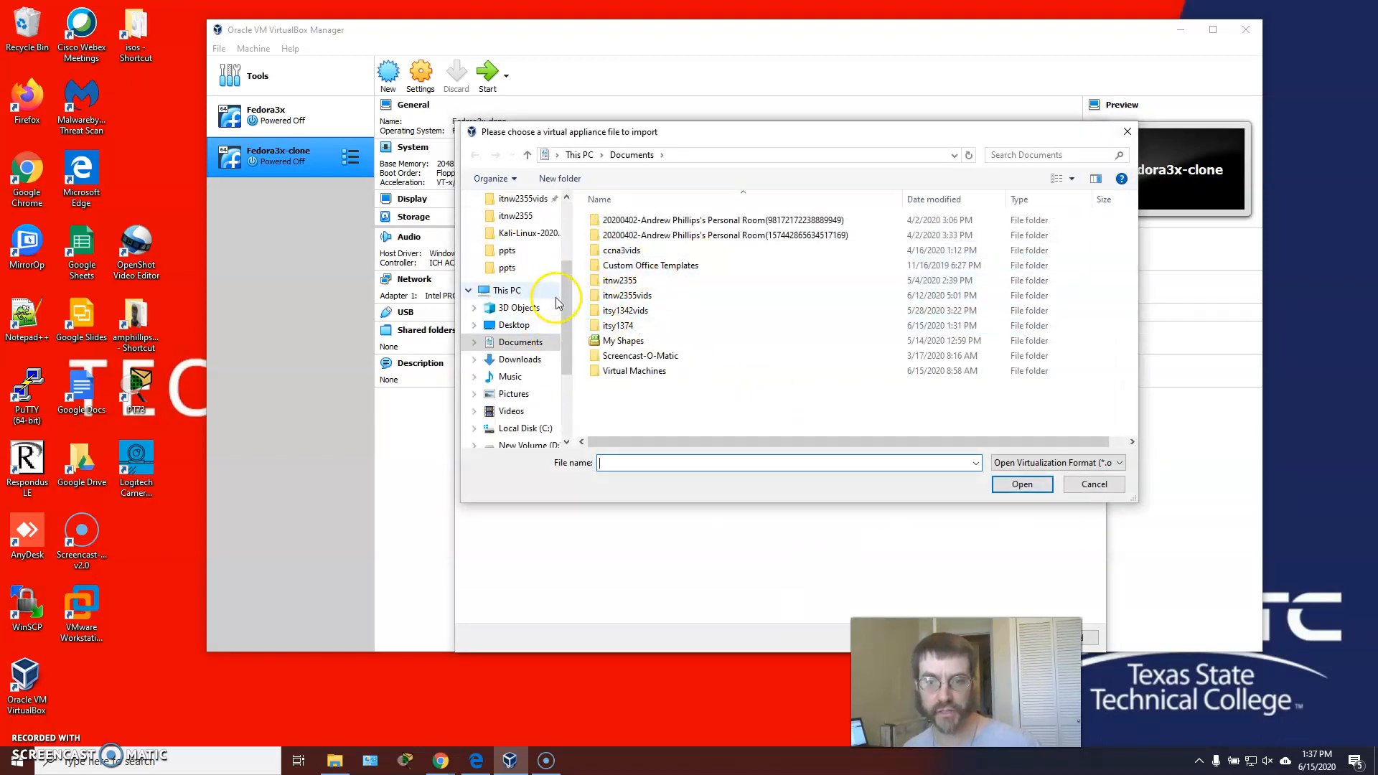
{"action": "left_click", "coordinate": [522, 253]}
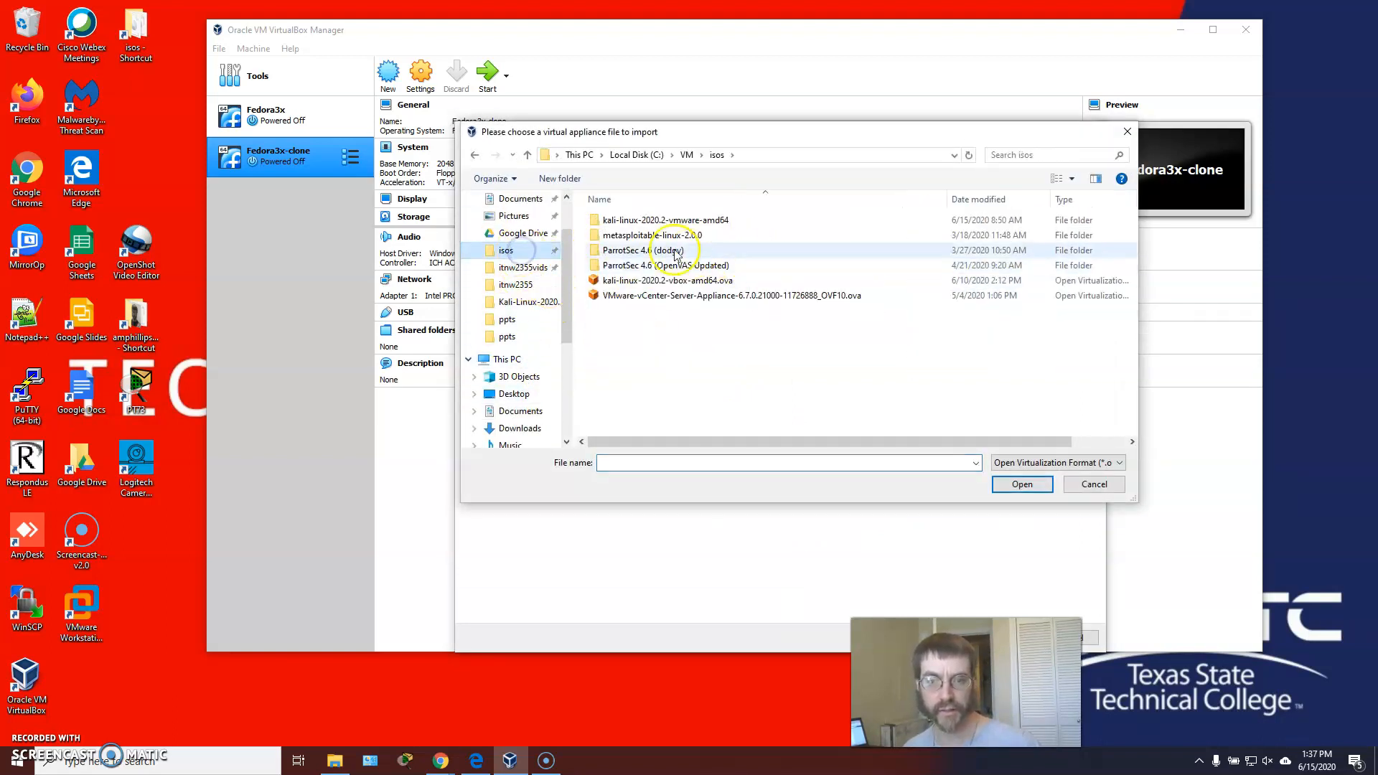
{"action": "double_click", "coordinate": [651, 281]}
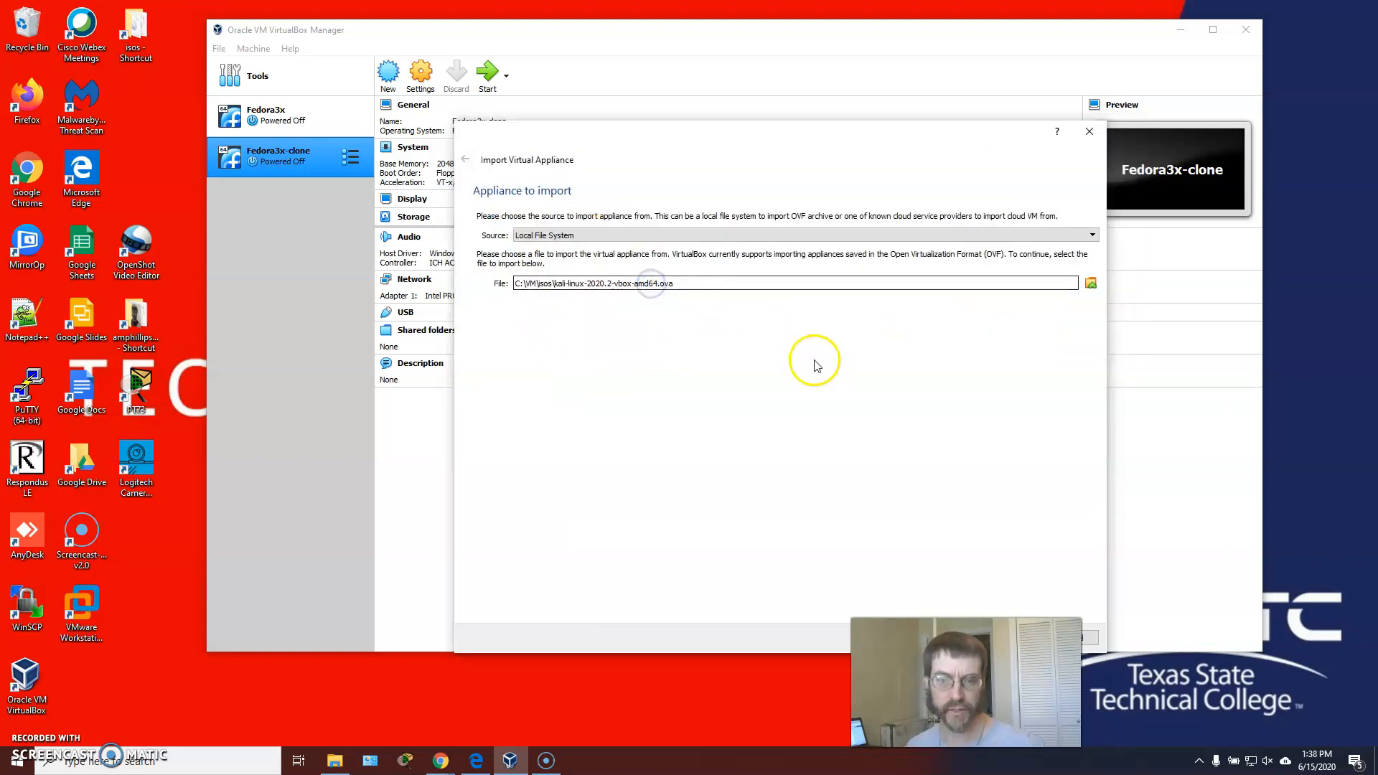
{"action": "left_click_drag", "start_coordinate": [822, 140], "coordinate": [607, 107]}
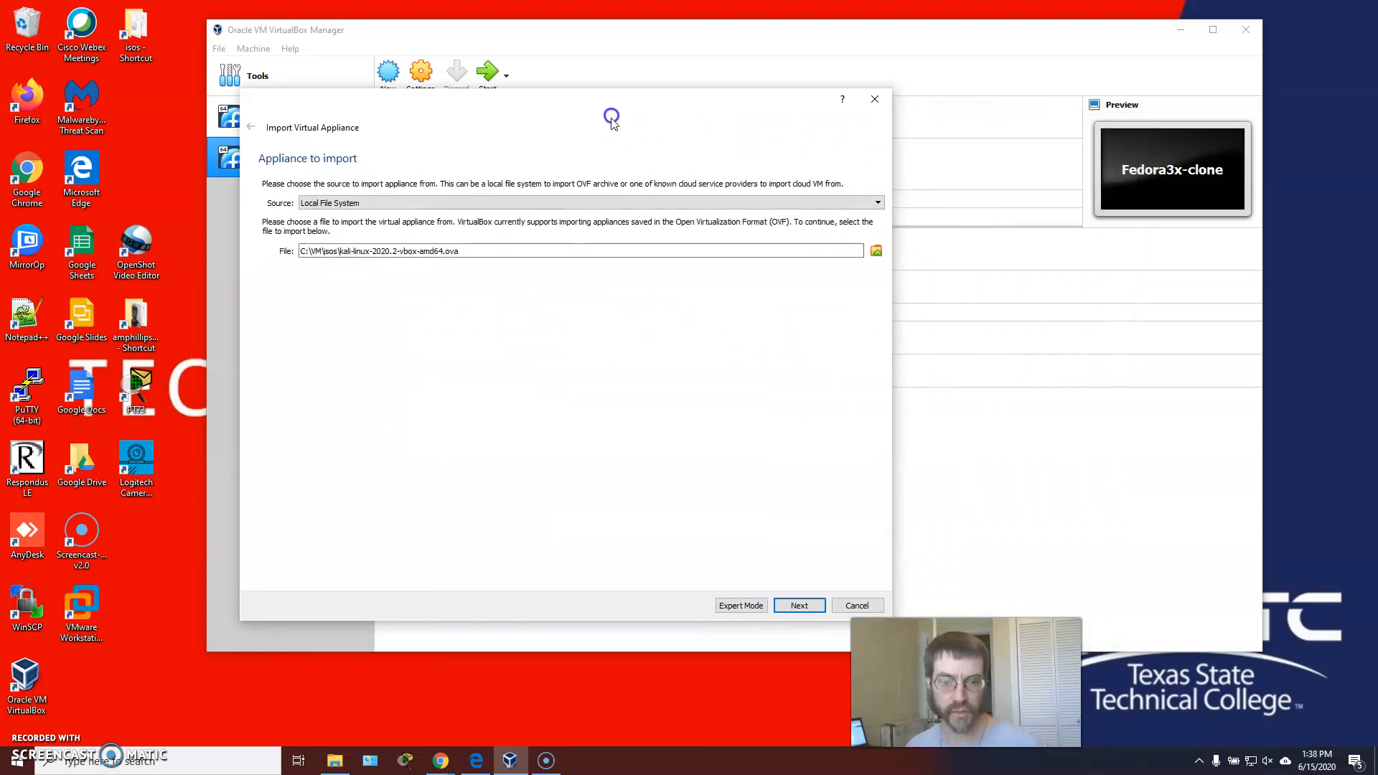
Step: Review the appliance settings, import the Kali machine with the defaults and accept its software license agreement
{"action": "left_click", "coordinate": [798, 607]}
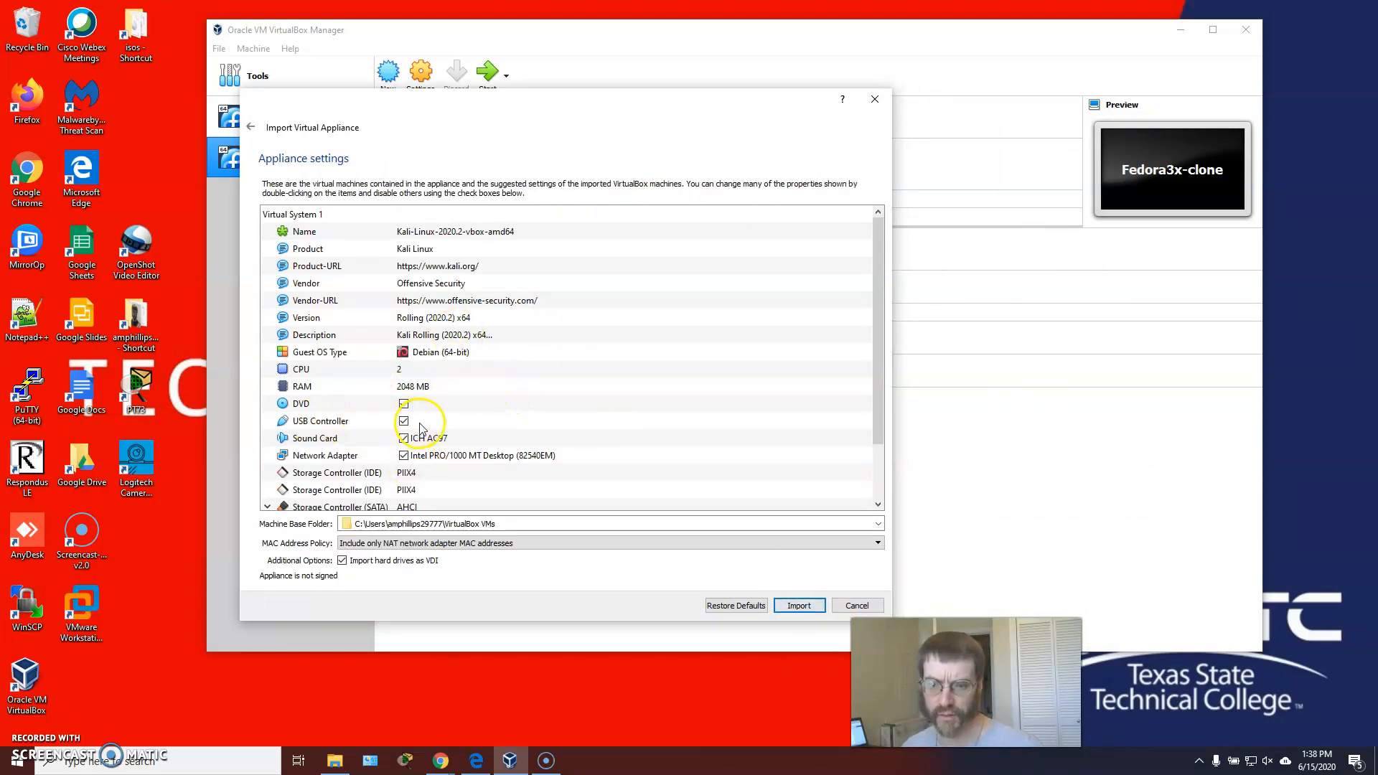
{"action": "scroll", "coordinate": [412, 424], "scroll_direction": "down", "scroll_amount": 2}
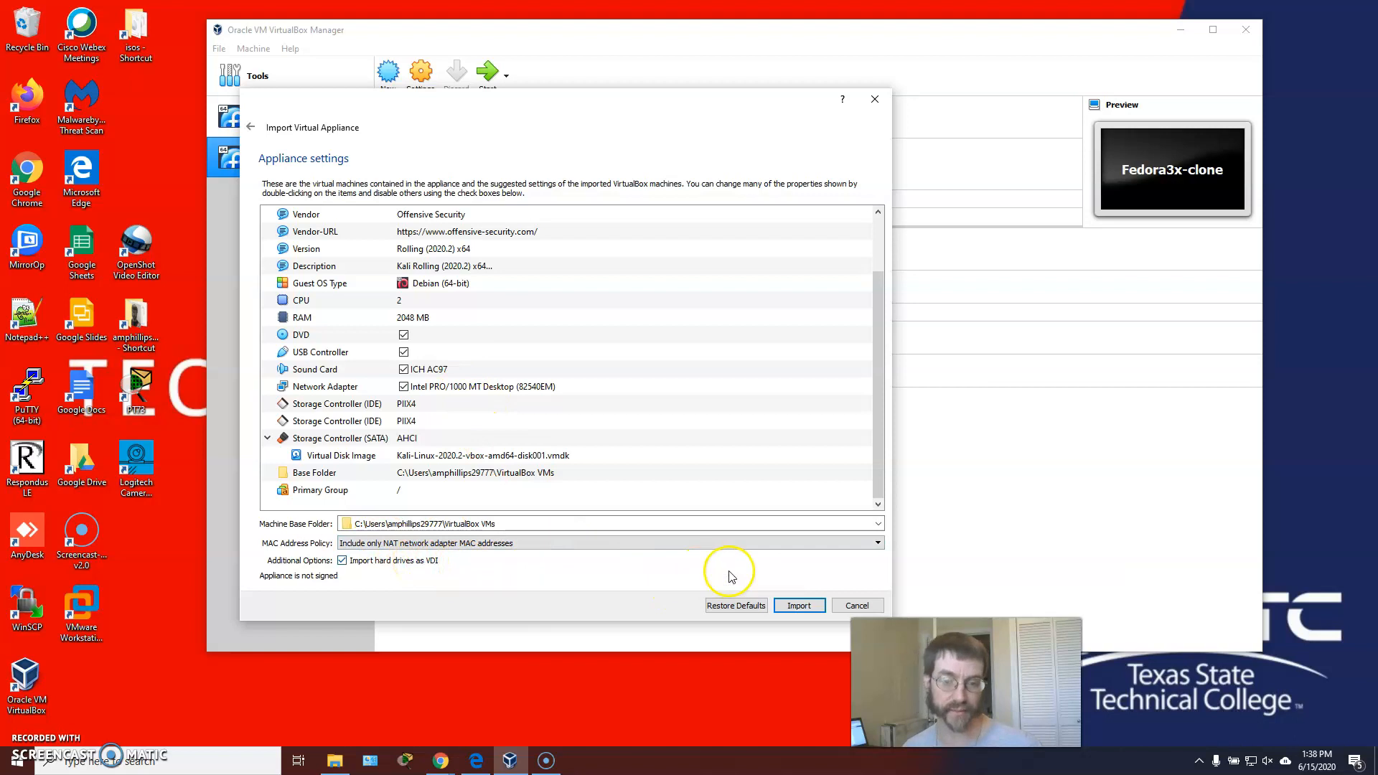
{"action": "left_click", "coordinate": [800, 606]}
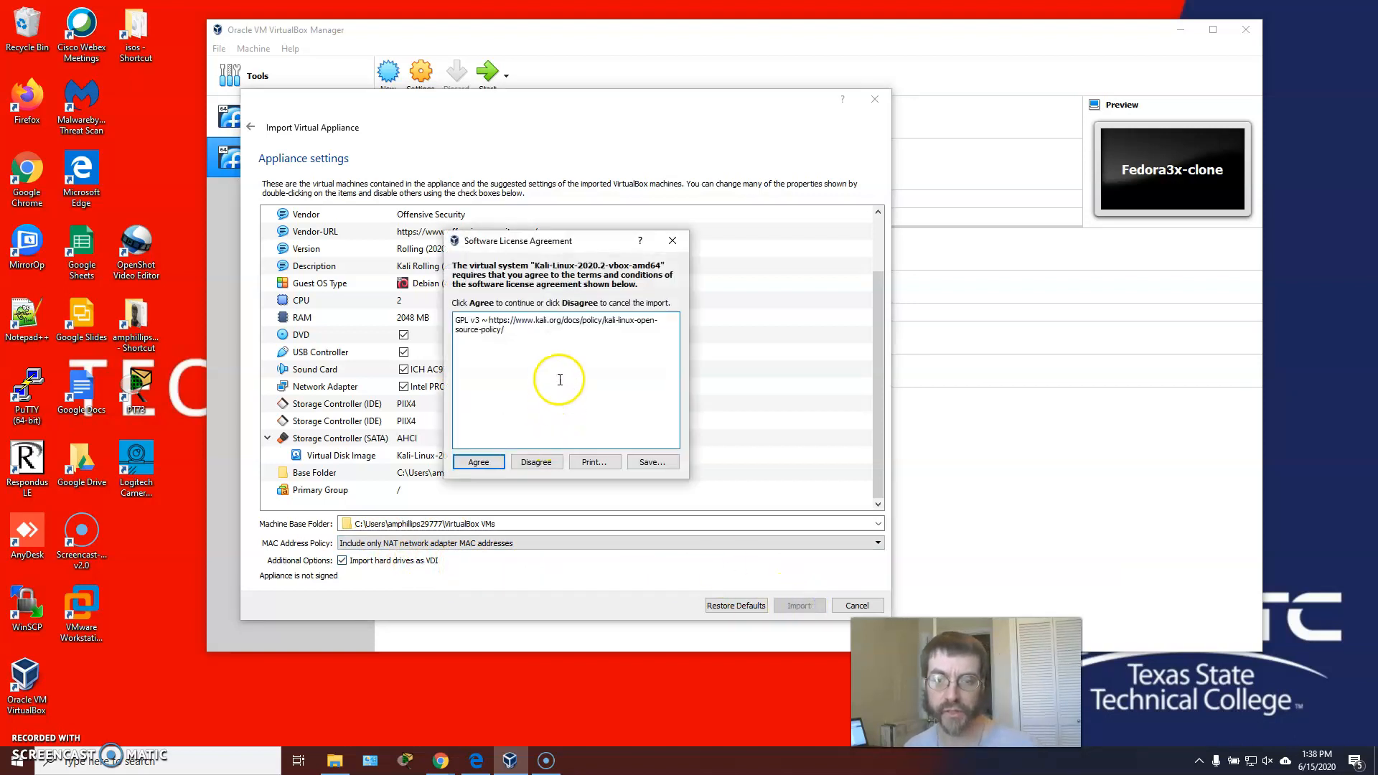
{"action": "left_click", "coordinate": [478, 462]}
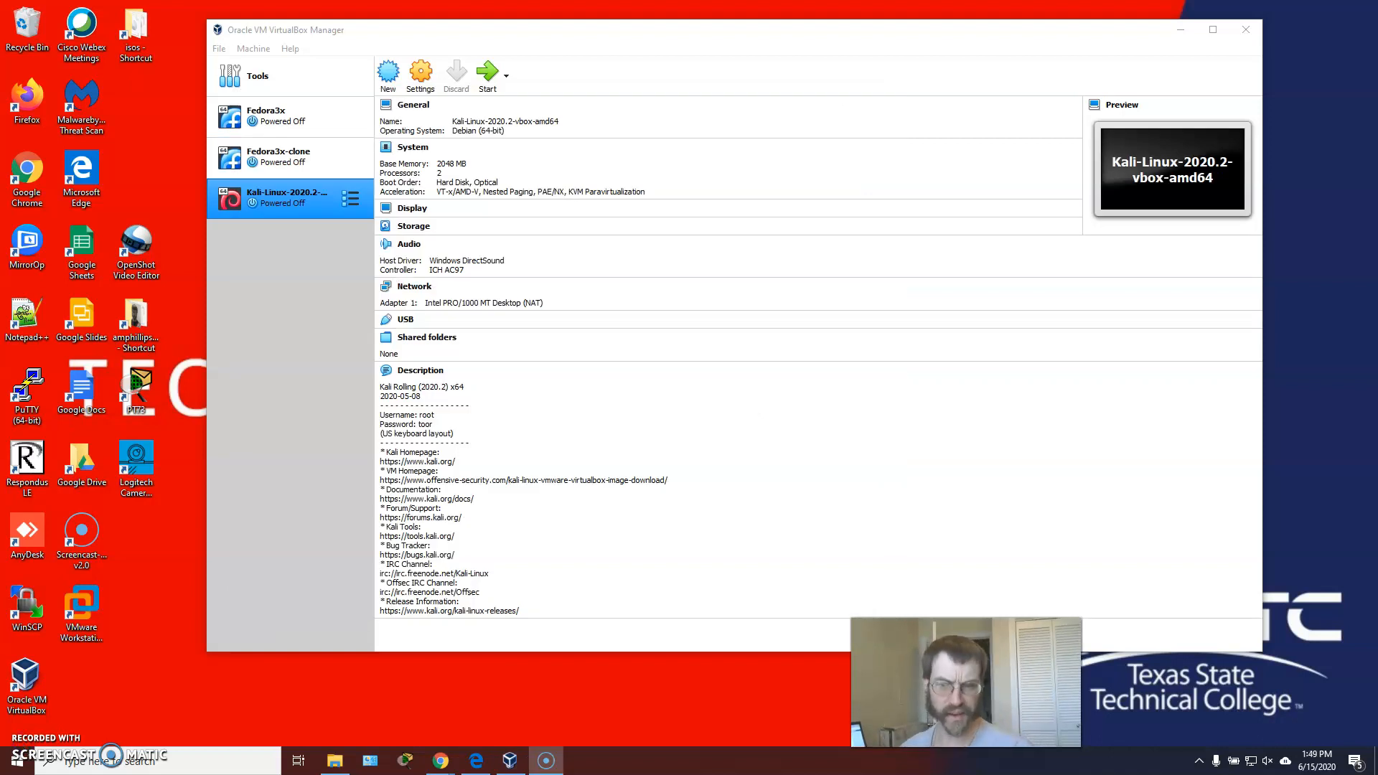
Step: Examine the invalid settings notice in the Kali machine's USB settings and close the settings dialog
{"action": "left_click", "coordinate": [409, 318]}
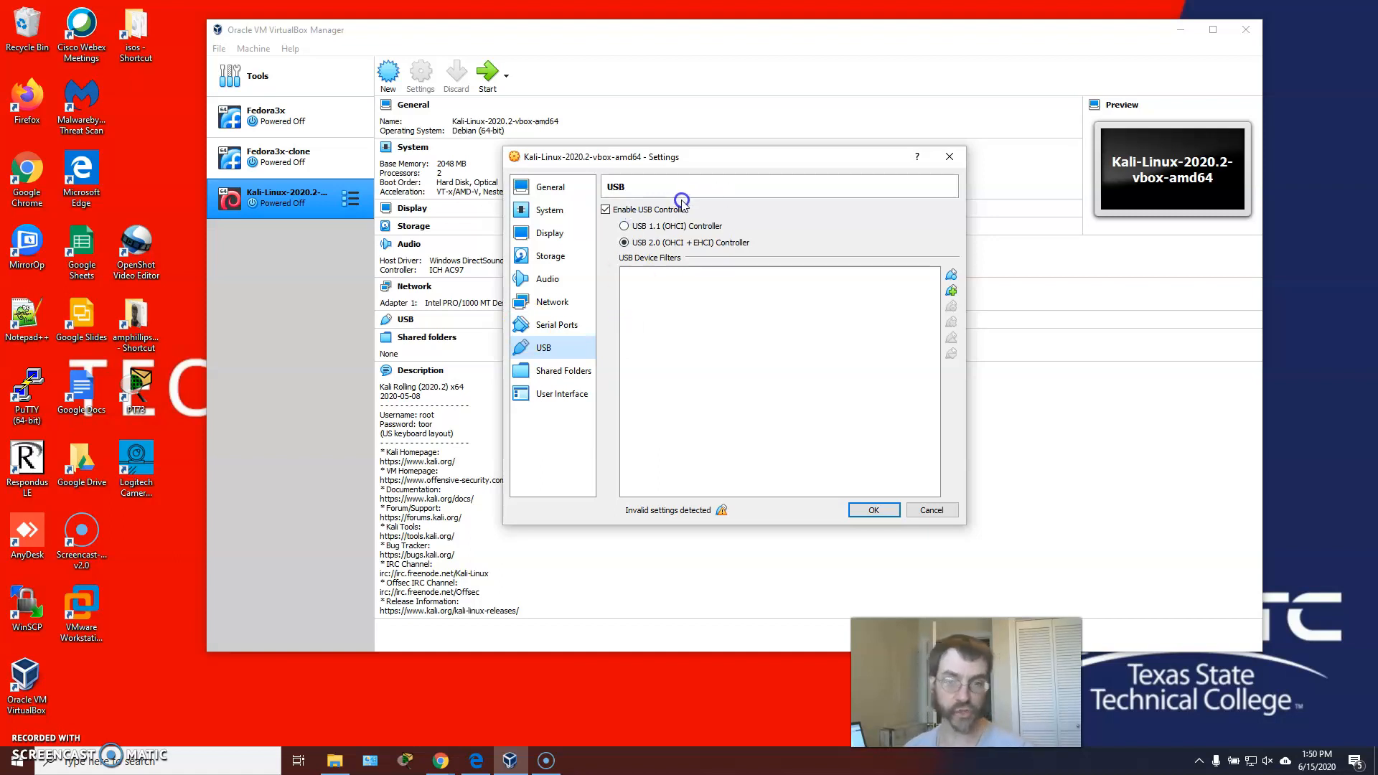
{"action": "left_click_drag", "start_coordinate": [721, 162], "coordinate": [267, 251]}
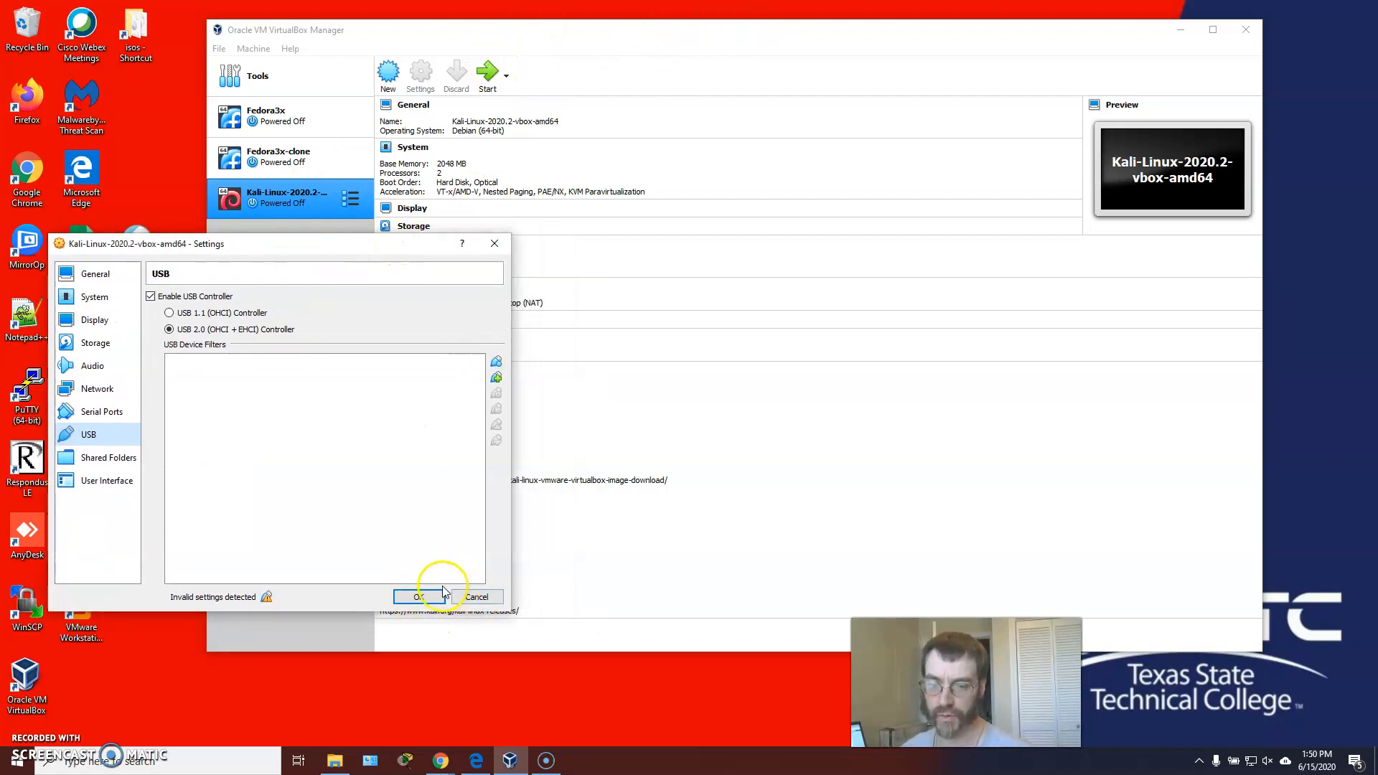
{"action": "left_click", "coordinate": [270, 603]}
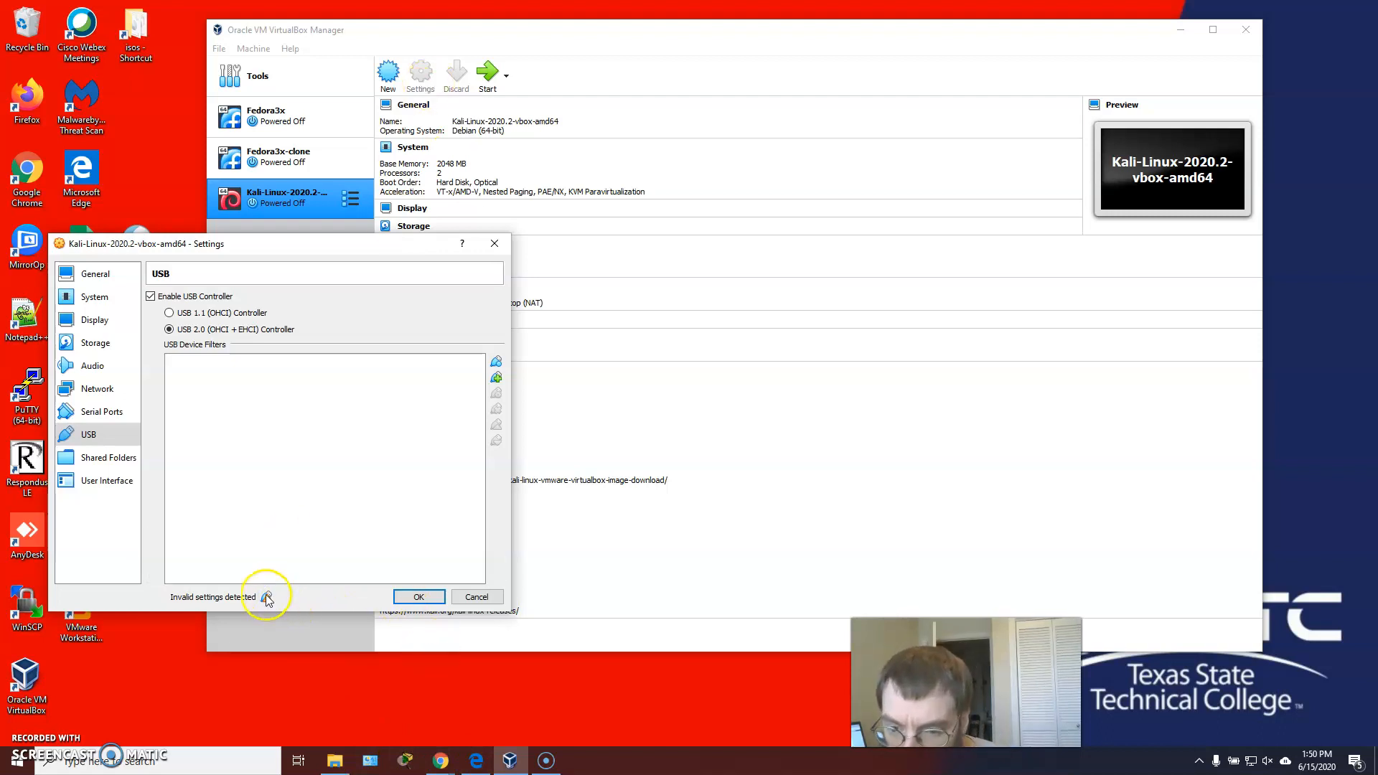
{"action": "mouse_move", "coordinate": [266, 598]}
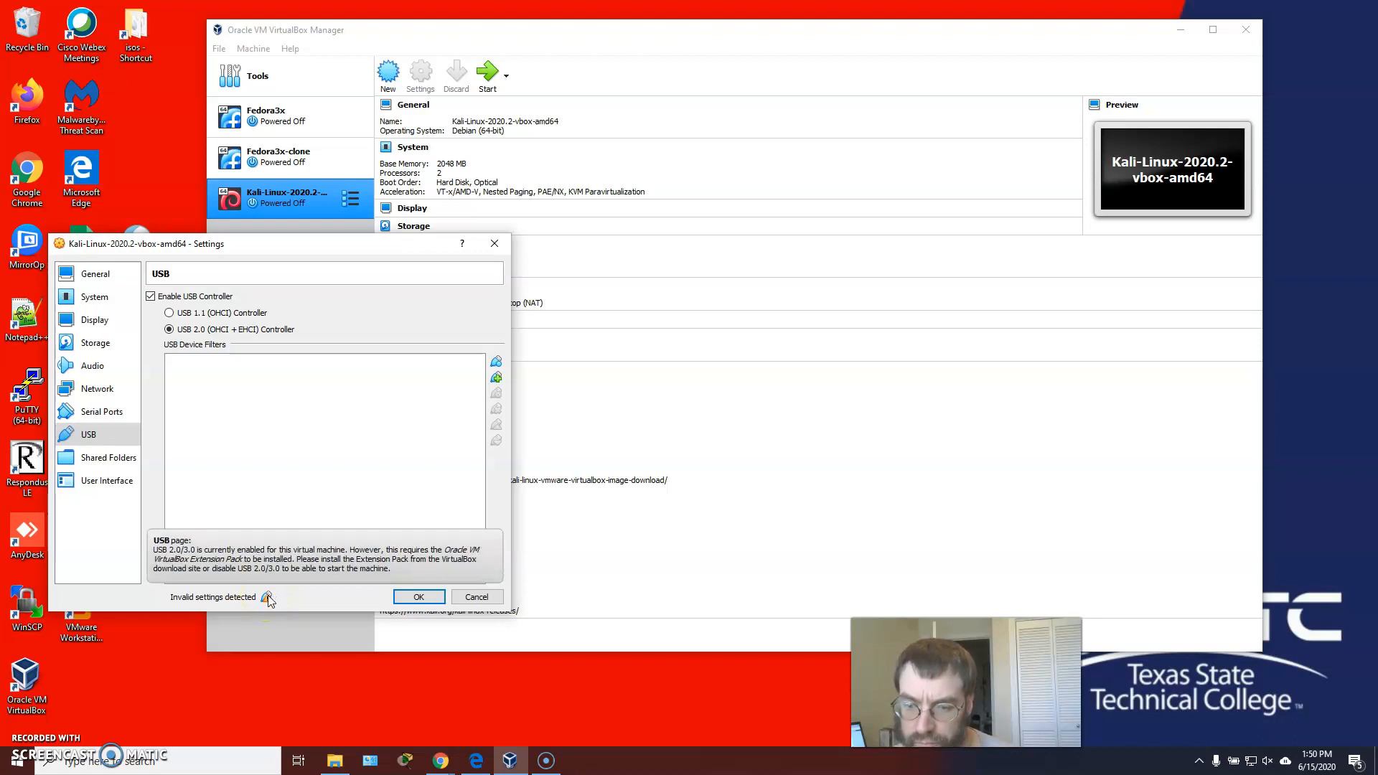
{"action": "left_click", "coordinate": [414, 596]}
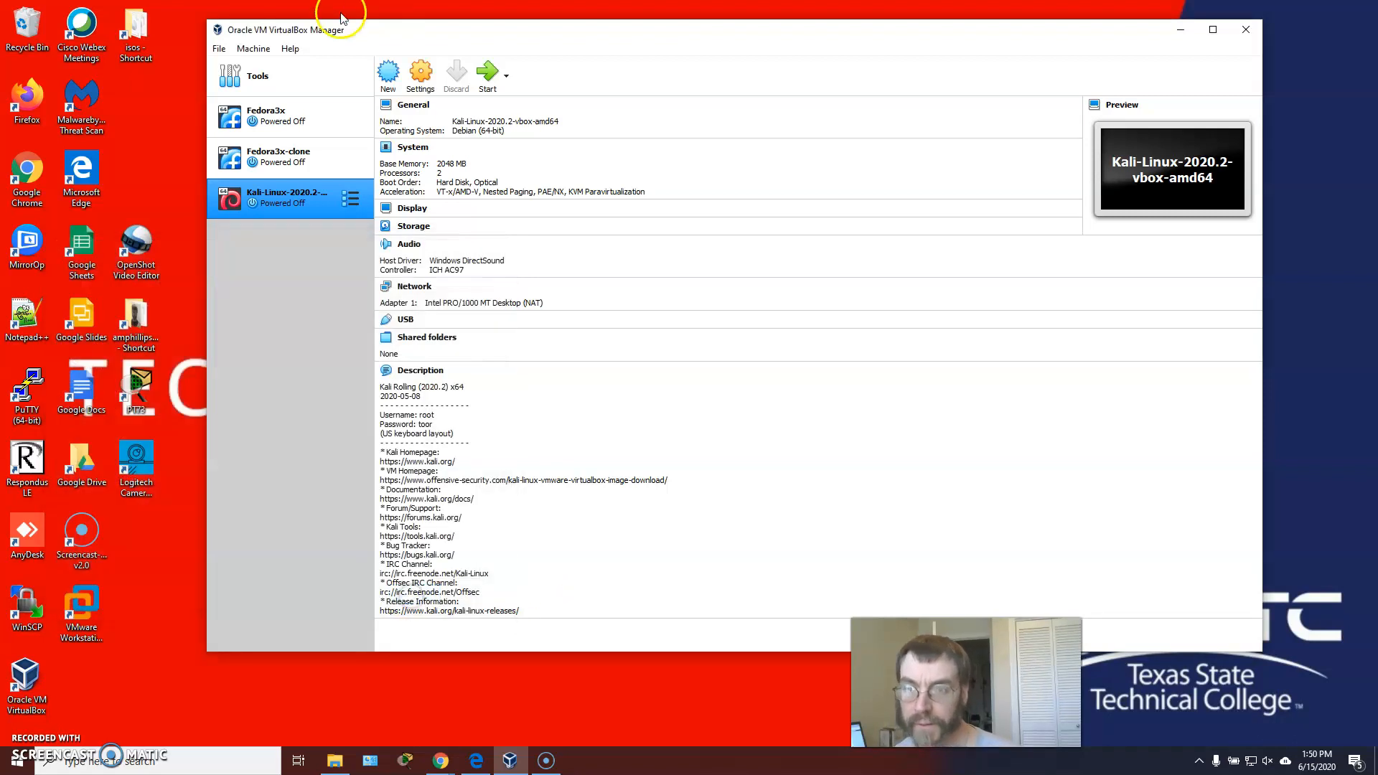
Step: Open the VirtualBox website from VirtualBox Manager in Edge and go to its Downloads page
{"action": "left_click", "coordinate": [288, 54]}
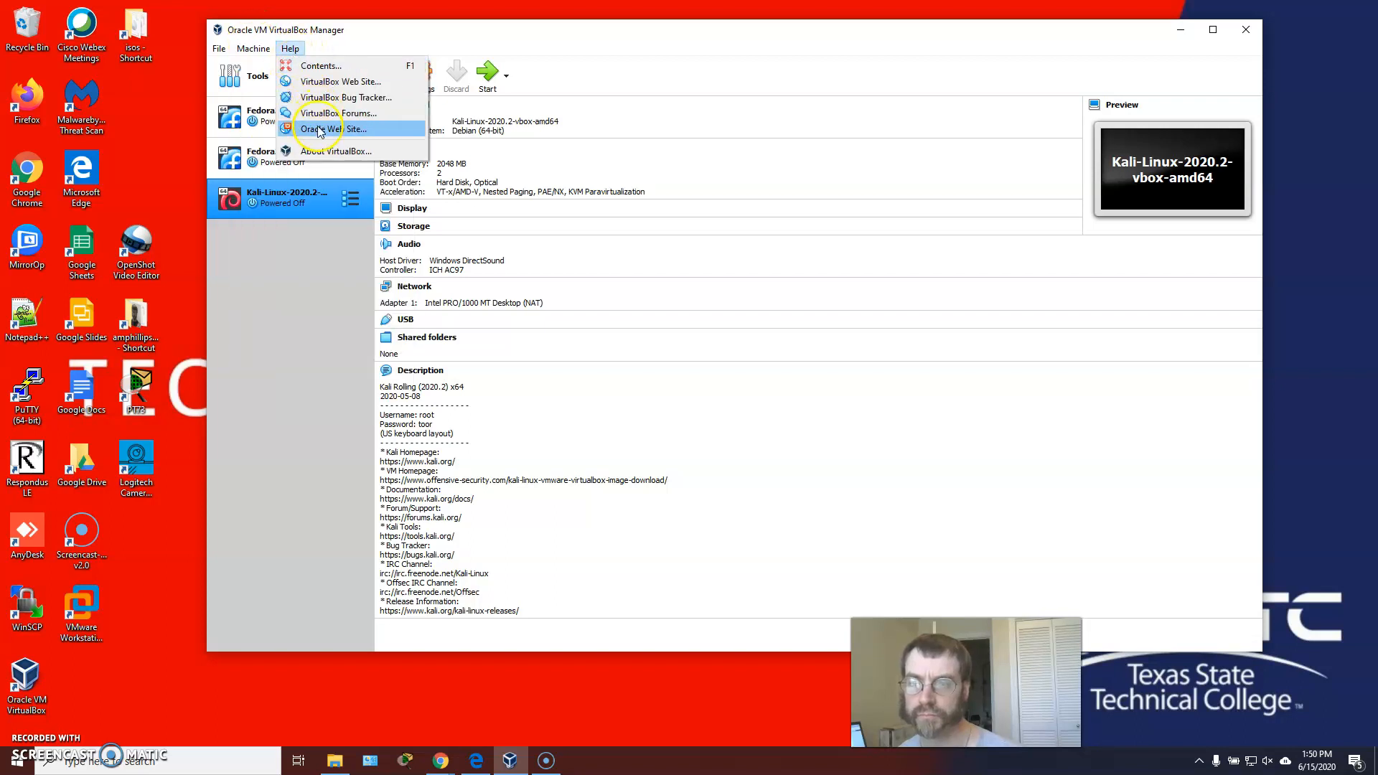
{"action": "left_click", "coordinate": [323, 81]}
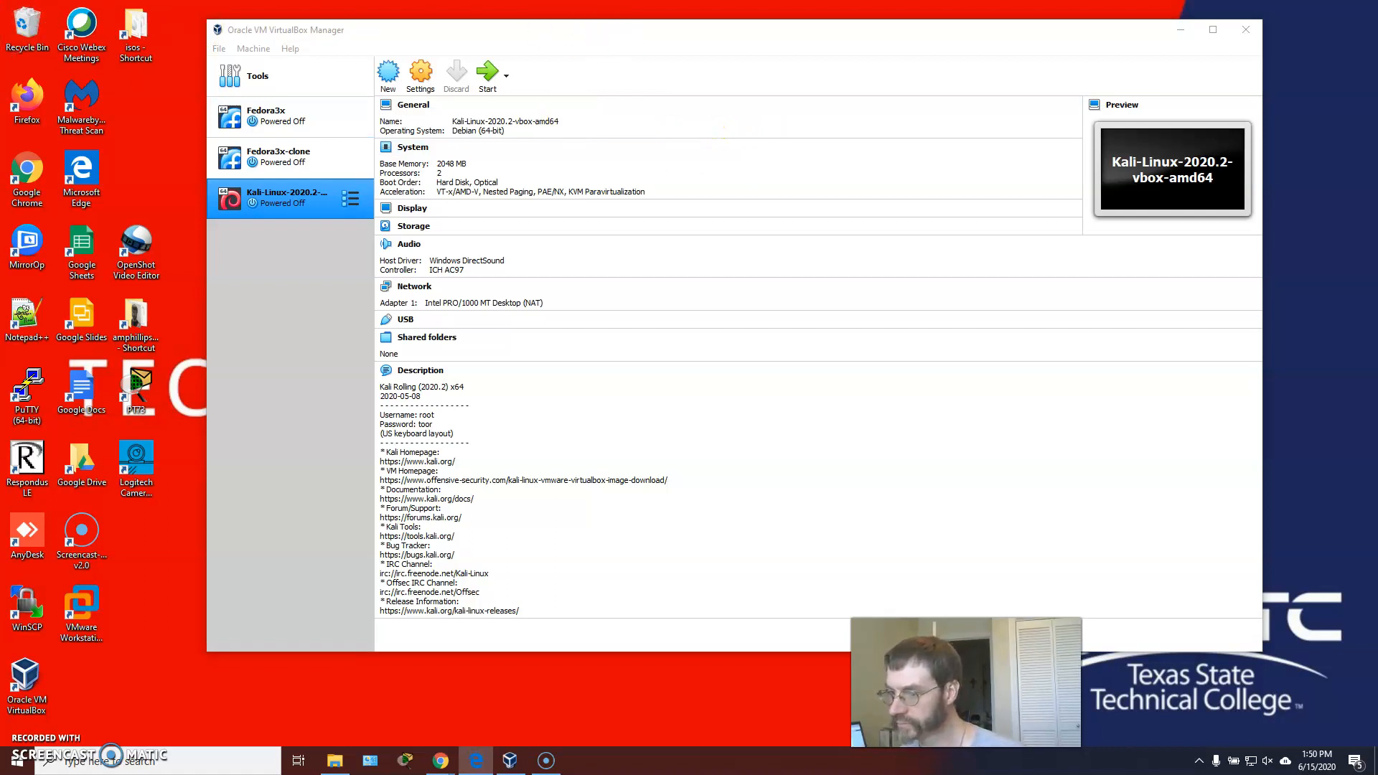
{"action": "left_click_drag", "start_coordinate": [561, 134], "coordinate": [752, 85]}
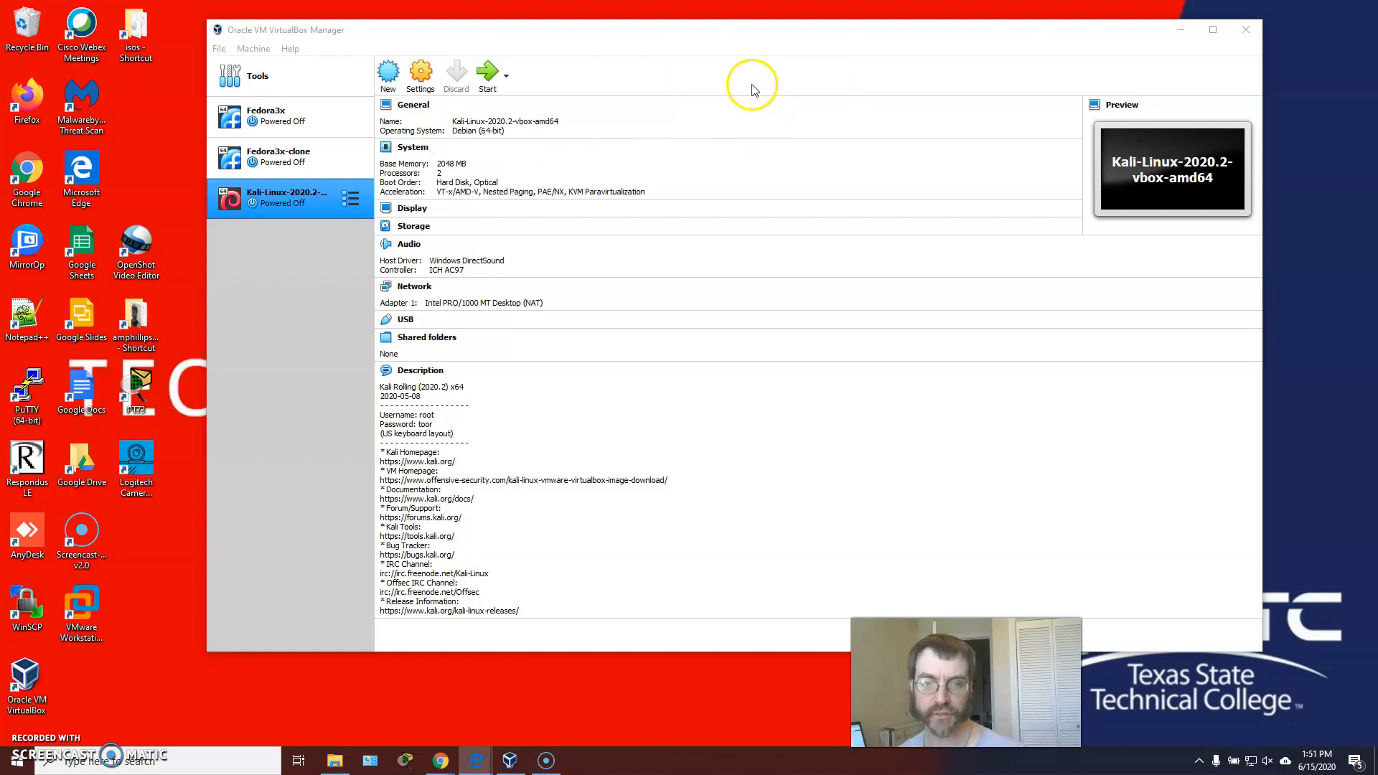
{"action": "left_click_drag", "start_coordinate": [1069, 84], "coordinate": [455, 33]}
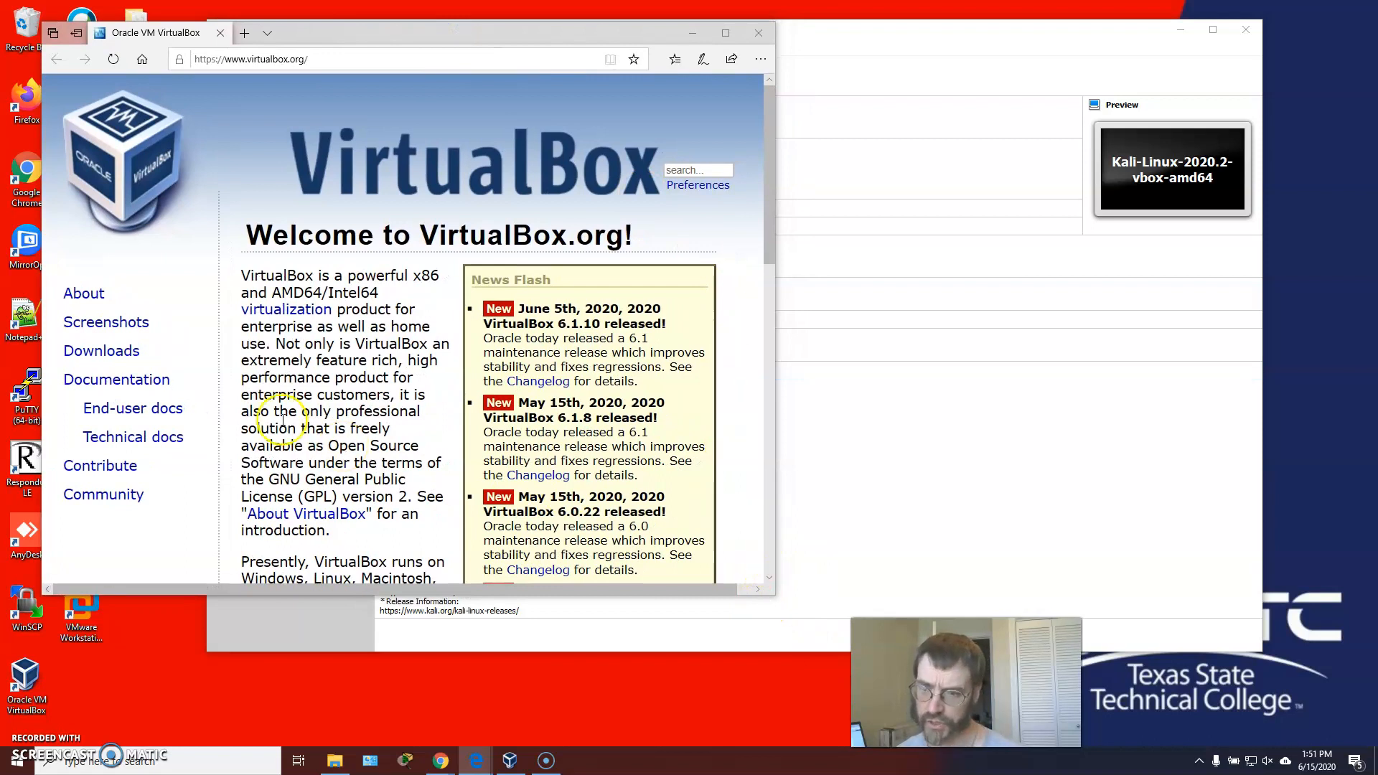
{"action": "left_click", "coordinate": [102, 351]}
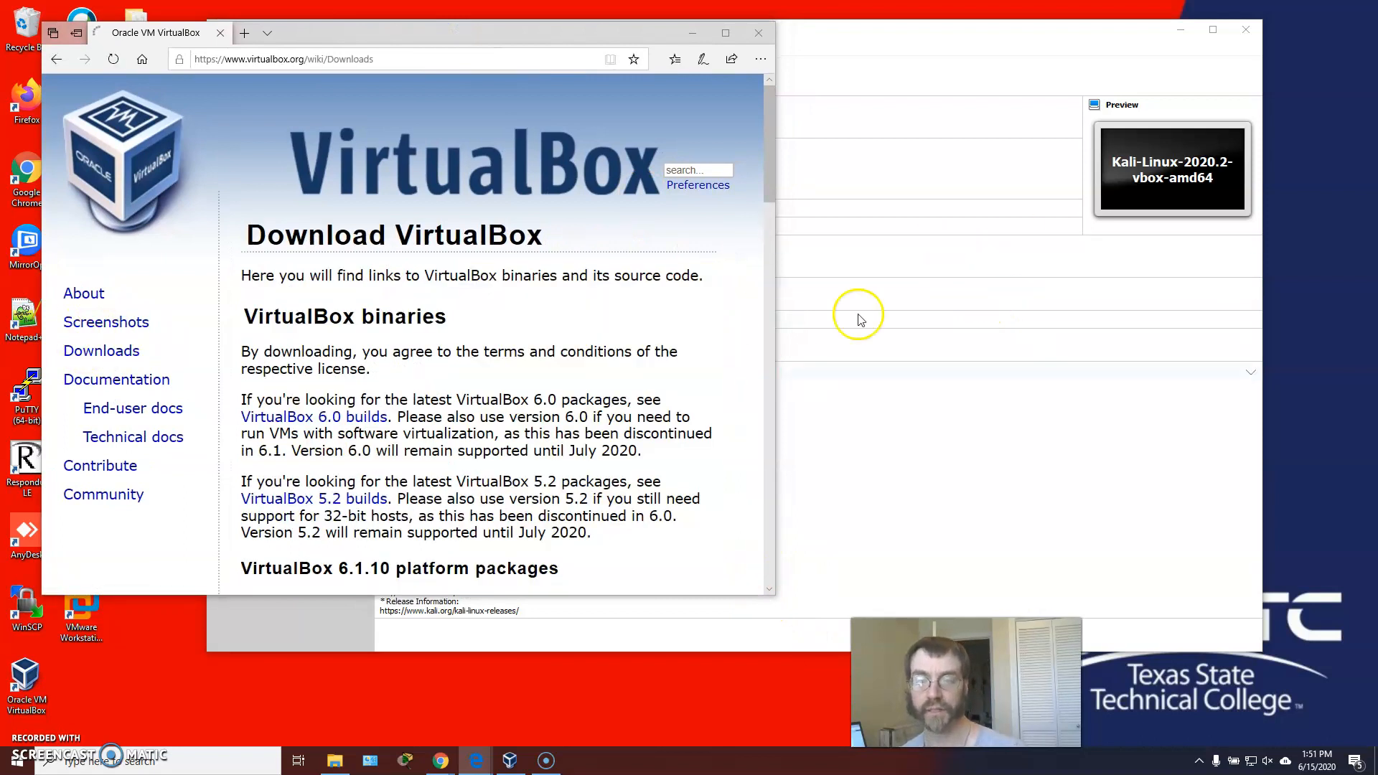
Step: Download and save the VirtualBox 6.1.10 Extension Pack for all supported platforms, and show the downloads list
{"action": "scroll", "coordinate": [610, 337], "scroll_direction": "down", "scroll_amount": 2}
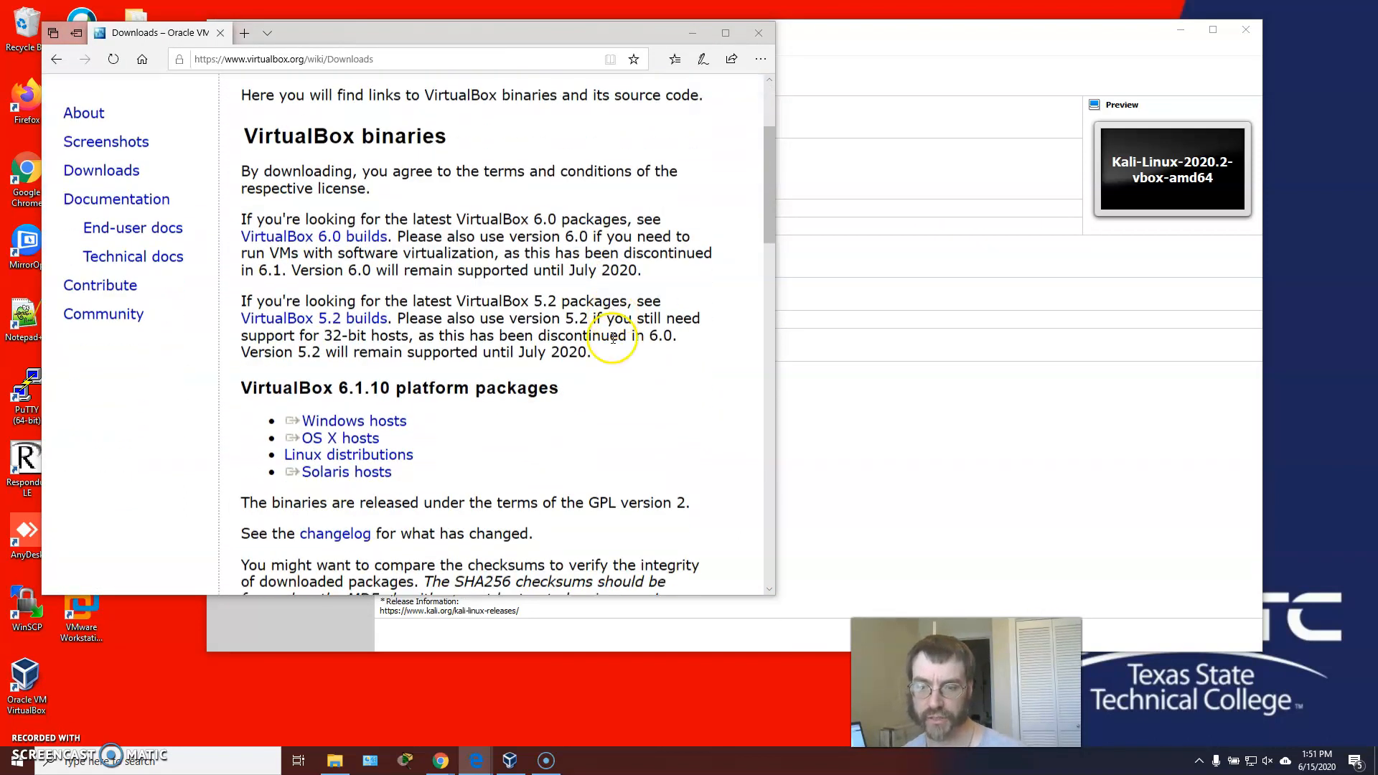
{"action": "scroll", "coordinate": [612, 337], "scroll_direction": "down", "scroll_amount": 6}
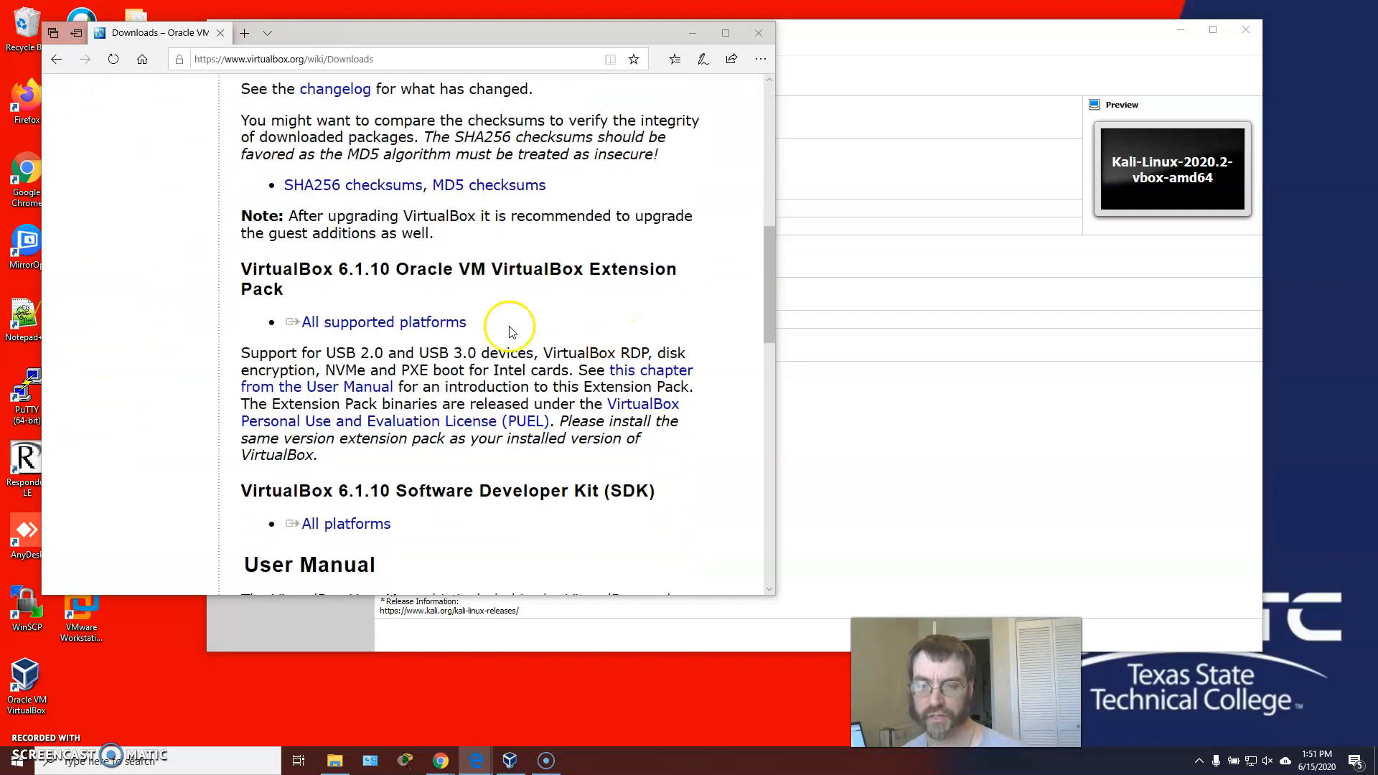
{"action": "left_click", "coordinate": [420, 330]}
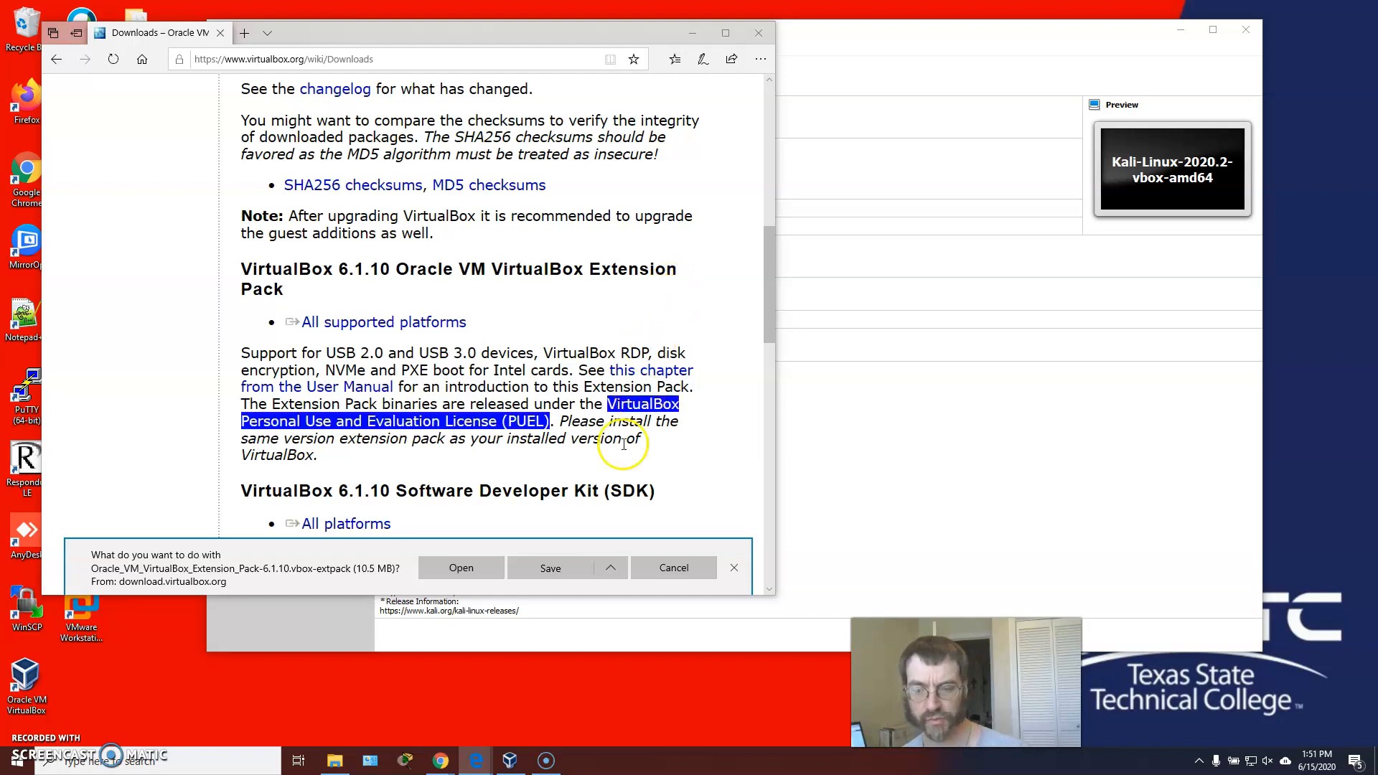
{"action": "left_click", "coordinate": [538, 569]}
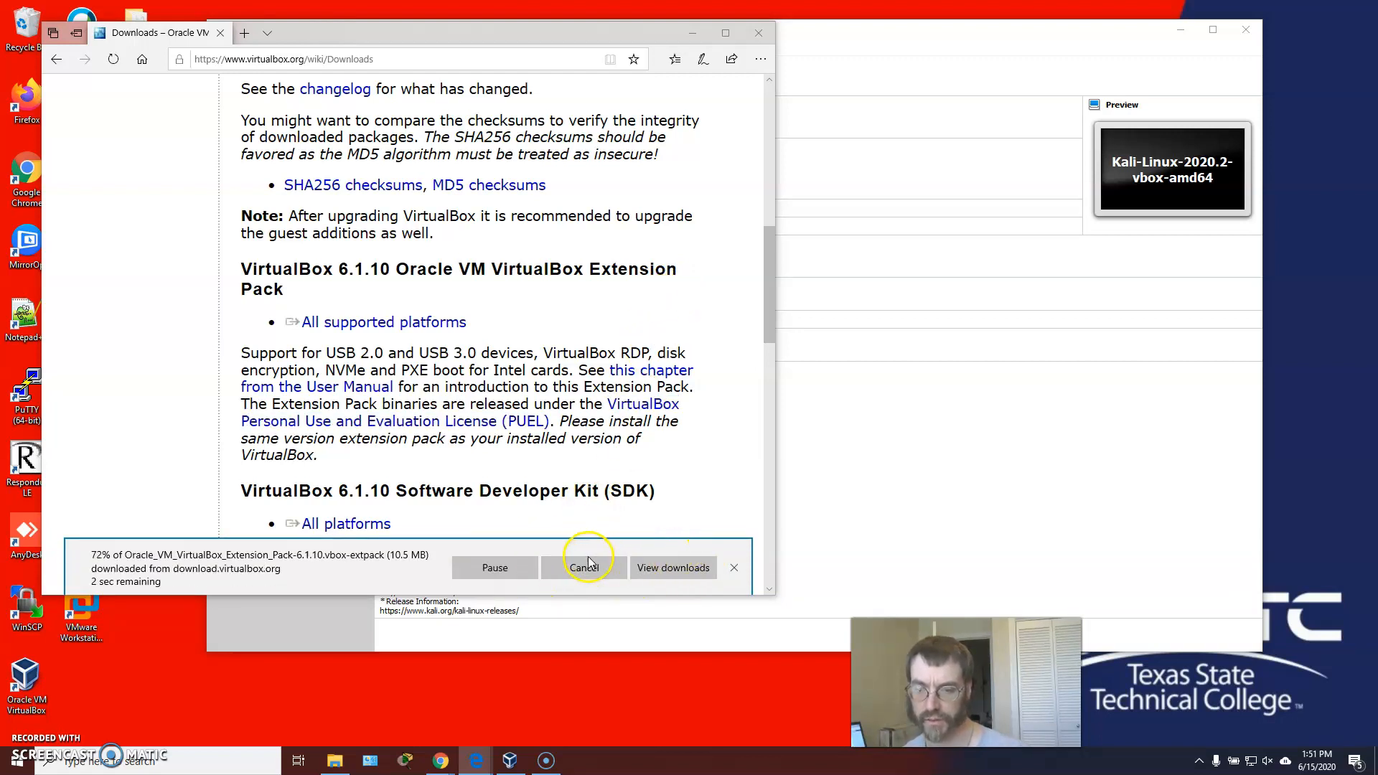
{"action": "left_click", "coordinate": [663, 578]}
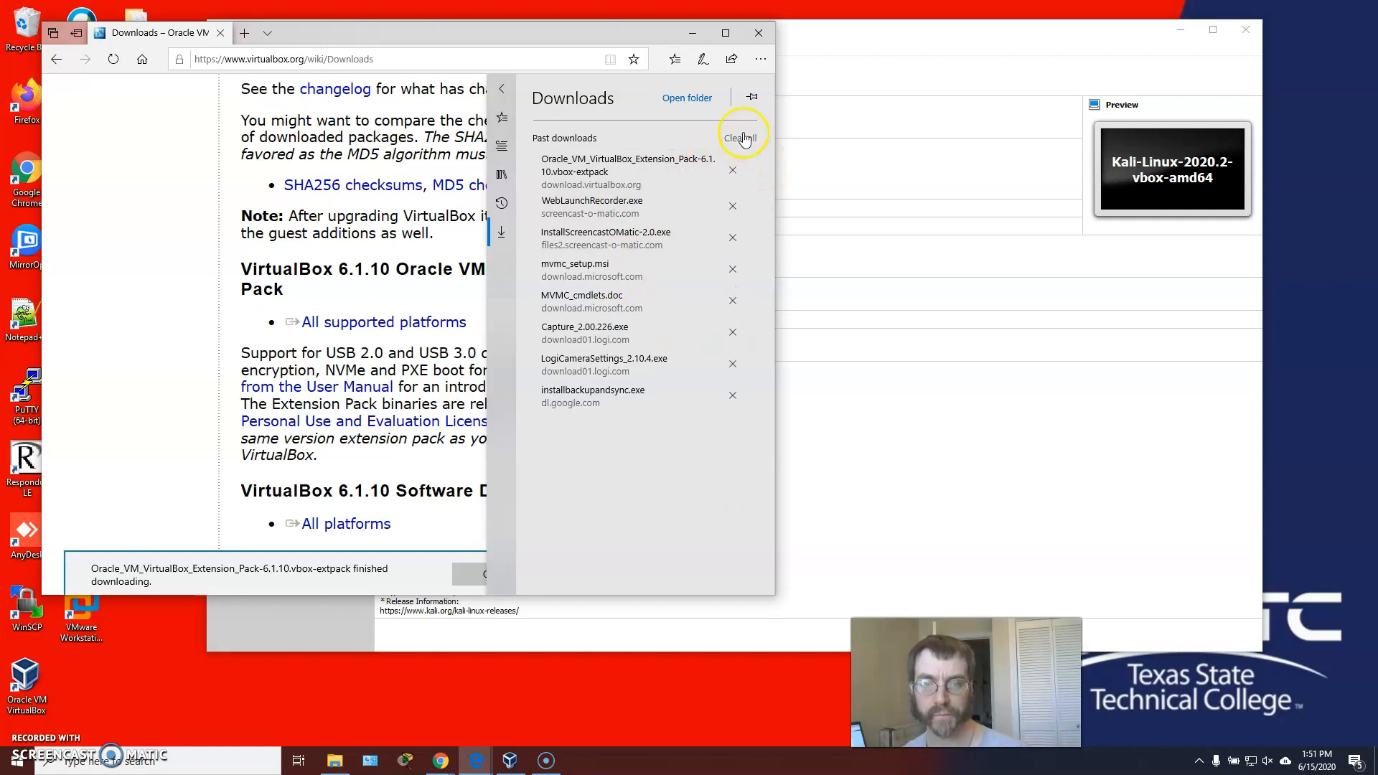
Step: Switch to File Explorer, open the Downloads folder and move its window out of the way
{"action": "left_click", "coordinate": [505, 90]}
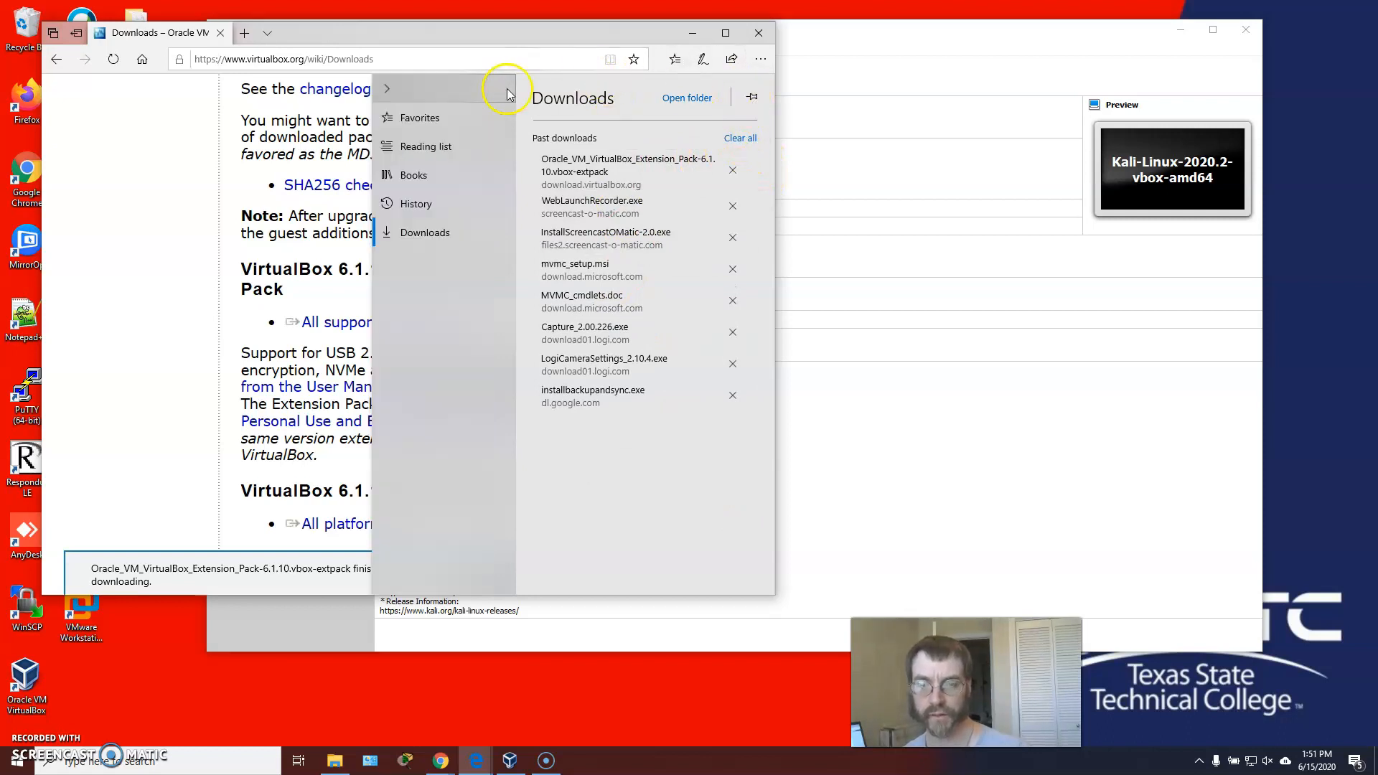
{"action": "left_click", "coordinate": [335, 759]}
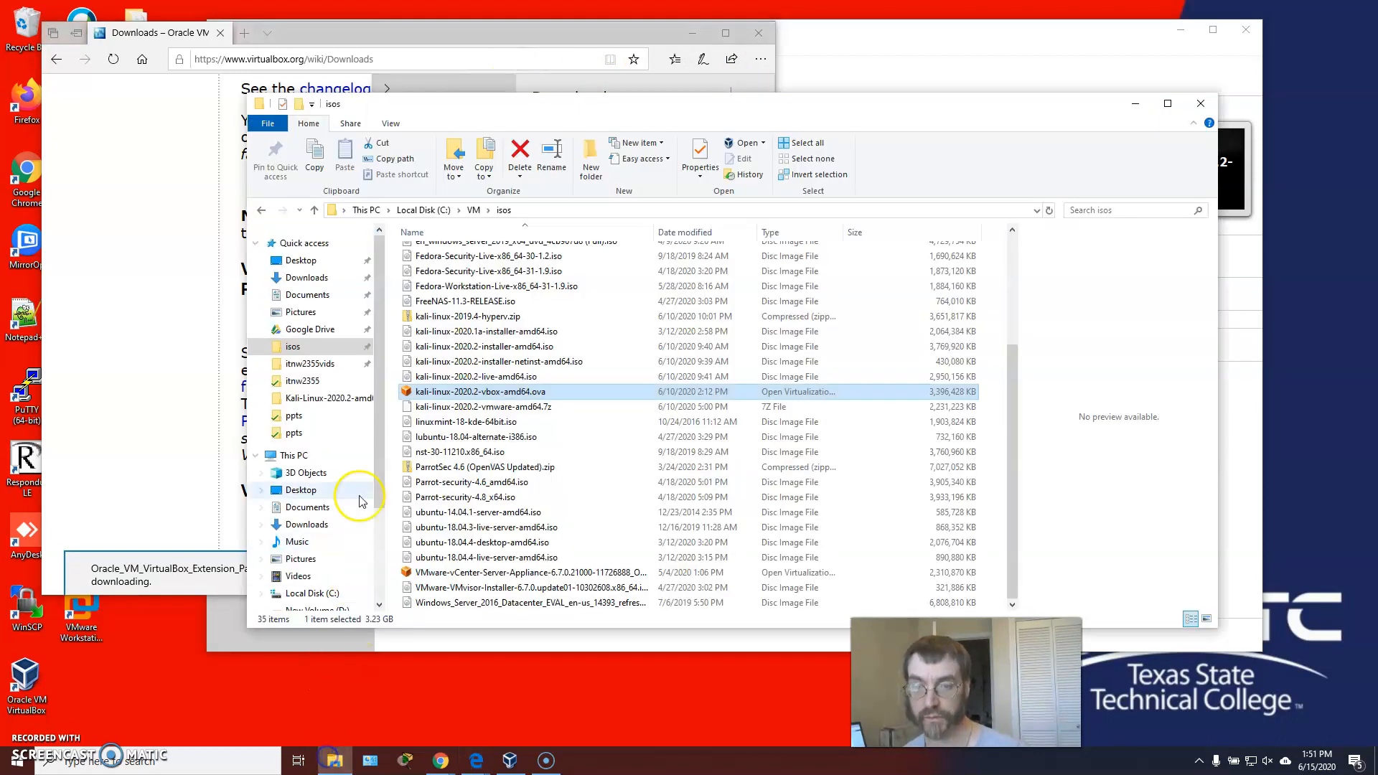
{"action": "left_click", "coordinate": [291, 277]}
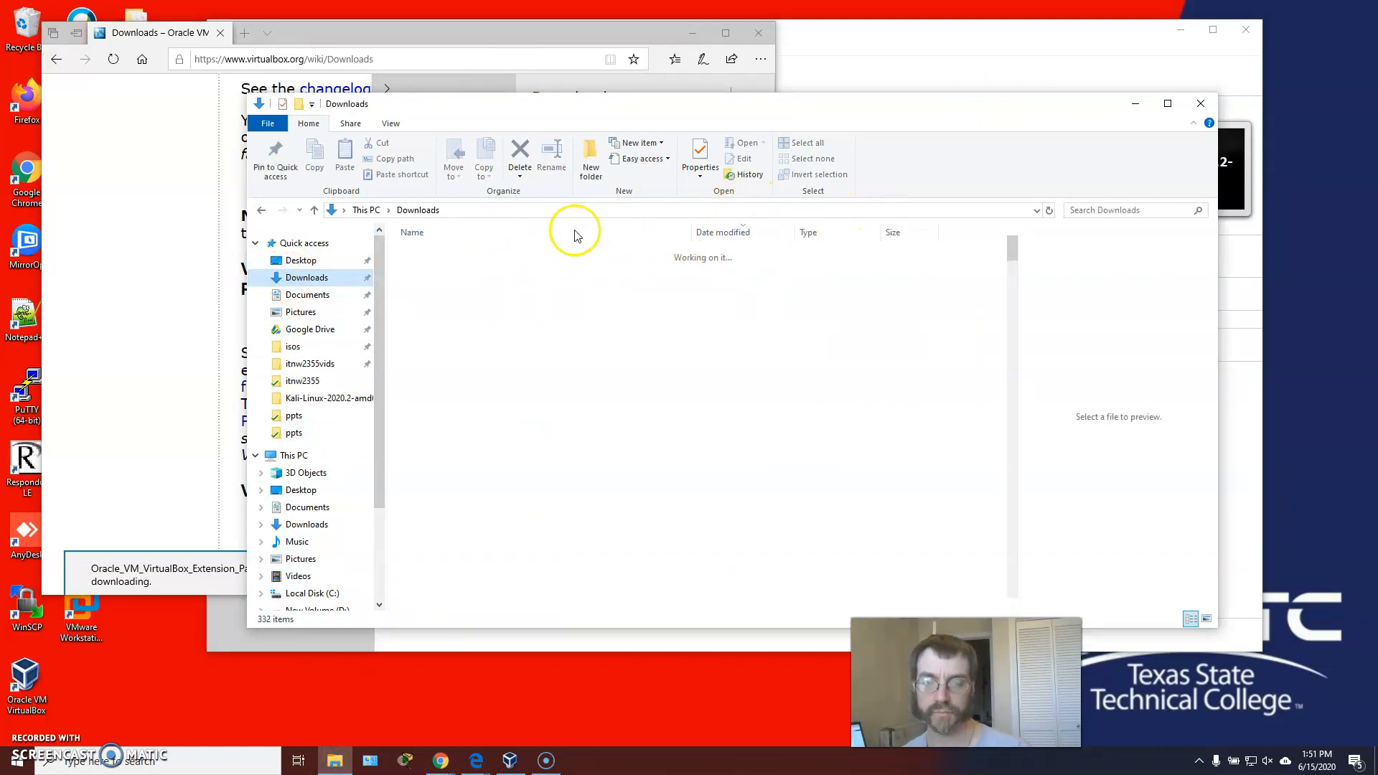
{"action": "left_click_drag", "start_coordinate": [989, 107], "coordinate": [0, 127]}
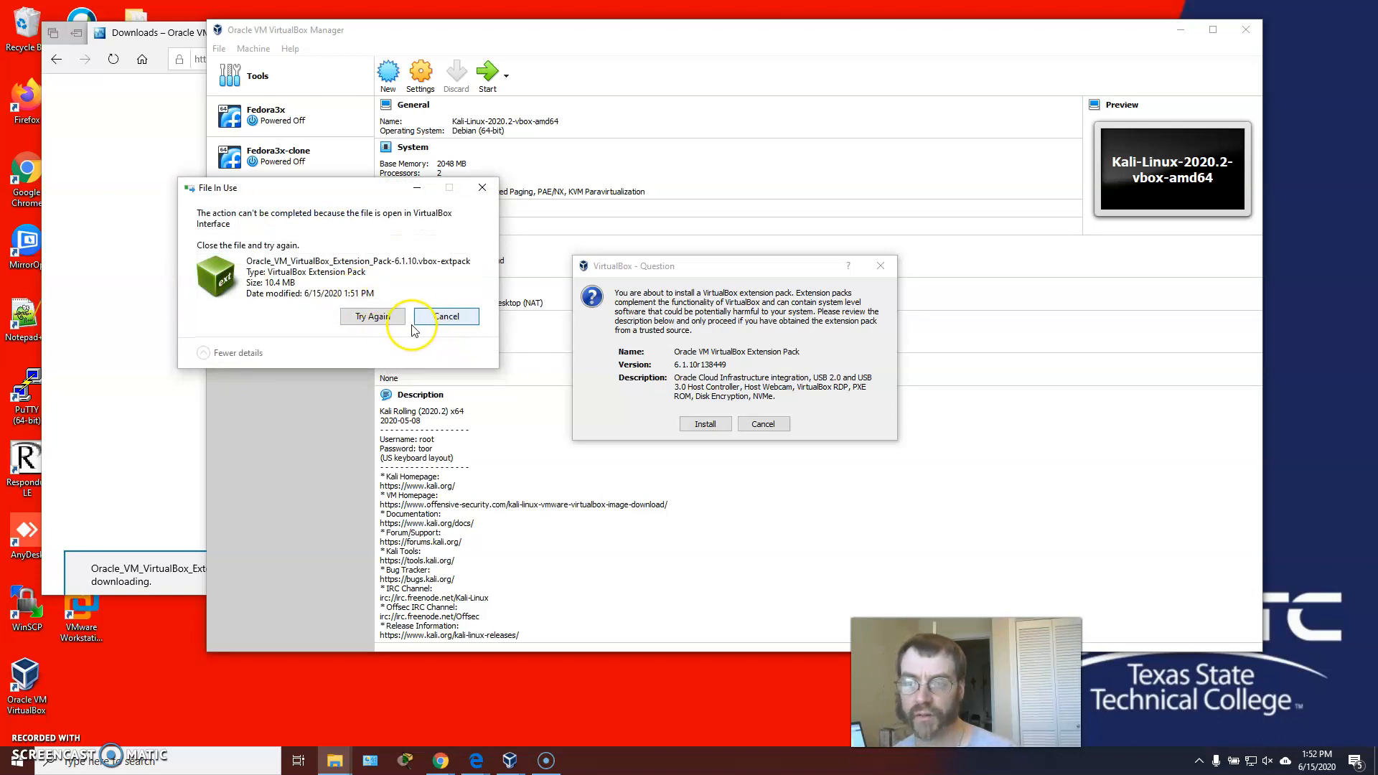
Step: Cancel the blocked file operation and the pending Extension Pack installation, and bring the itnw2355 folder window into view
{"action": "left_click", "coordinate": [447, 316]}
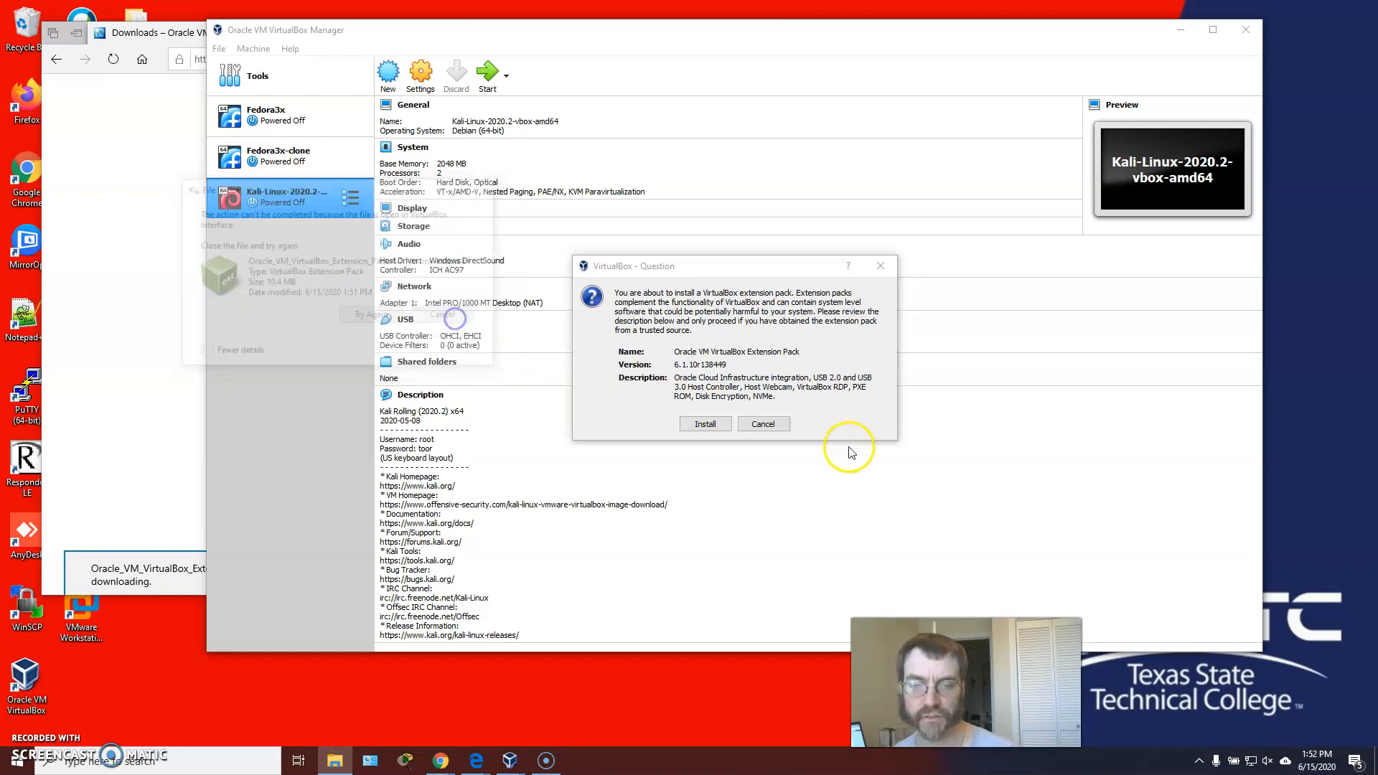
{"action": "left_click", "coordinate": [764, 424]}
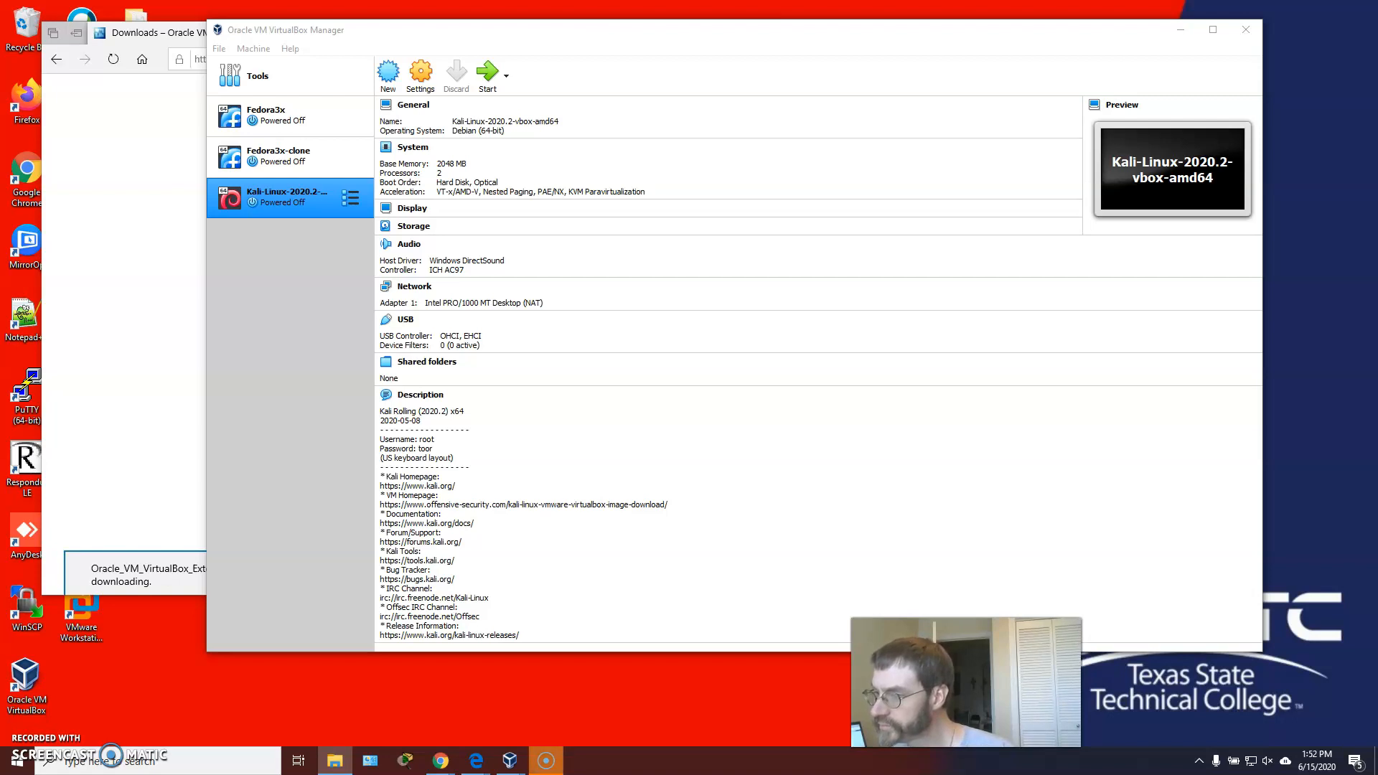
{"action": "left_click_drag", "start_coordinate": [0, 102], "coordinate": [404, 179]}
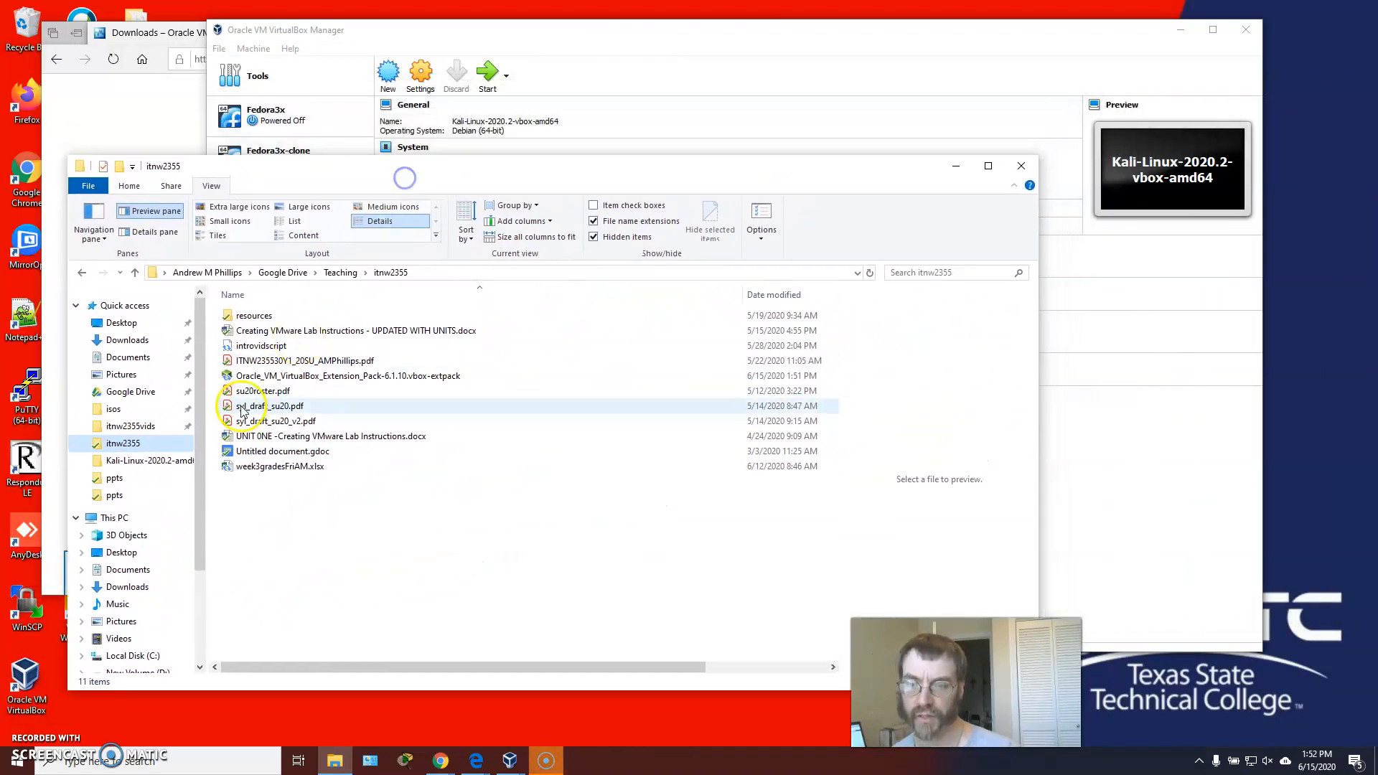
Step: Install Oracle_VM_VirtualBox_Extension_Pack-6.1.10.vbox-extpack from the itnw2355 folder, accepting the license agreement
{"action": "left_click", "coordinate": [271, 381]}
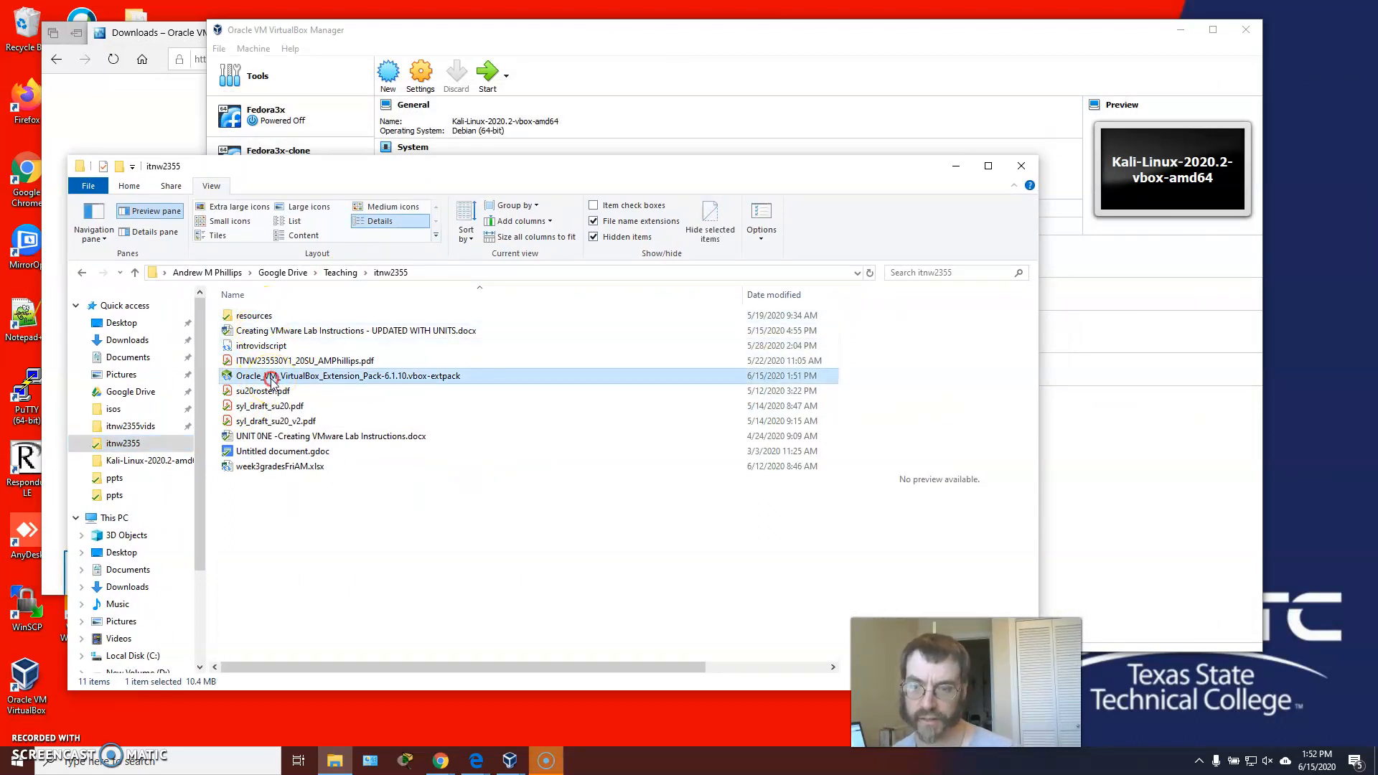
{"action": "right_click", "coordinate": [272, 382]}
{"action": "left_click", "coordinate": [341, 396]}
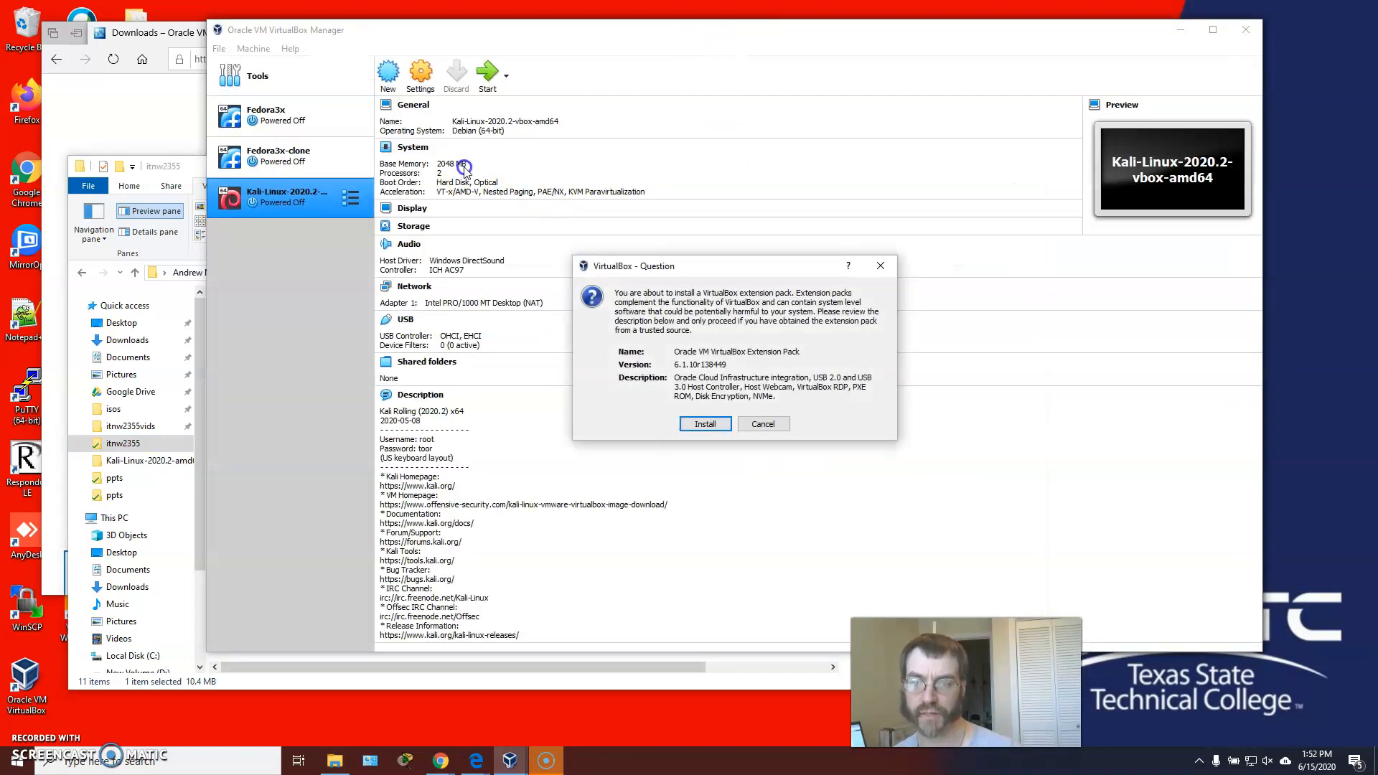
{"action": "left_click", "coordinate": [699, 424]}
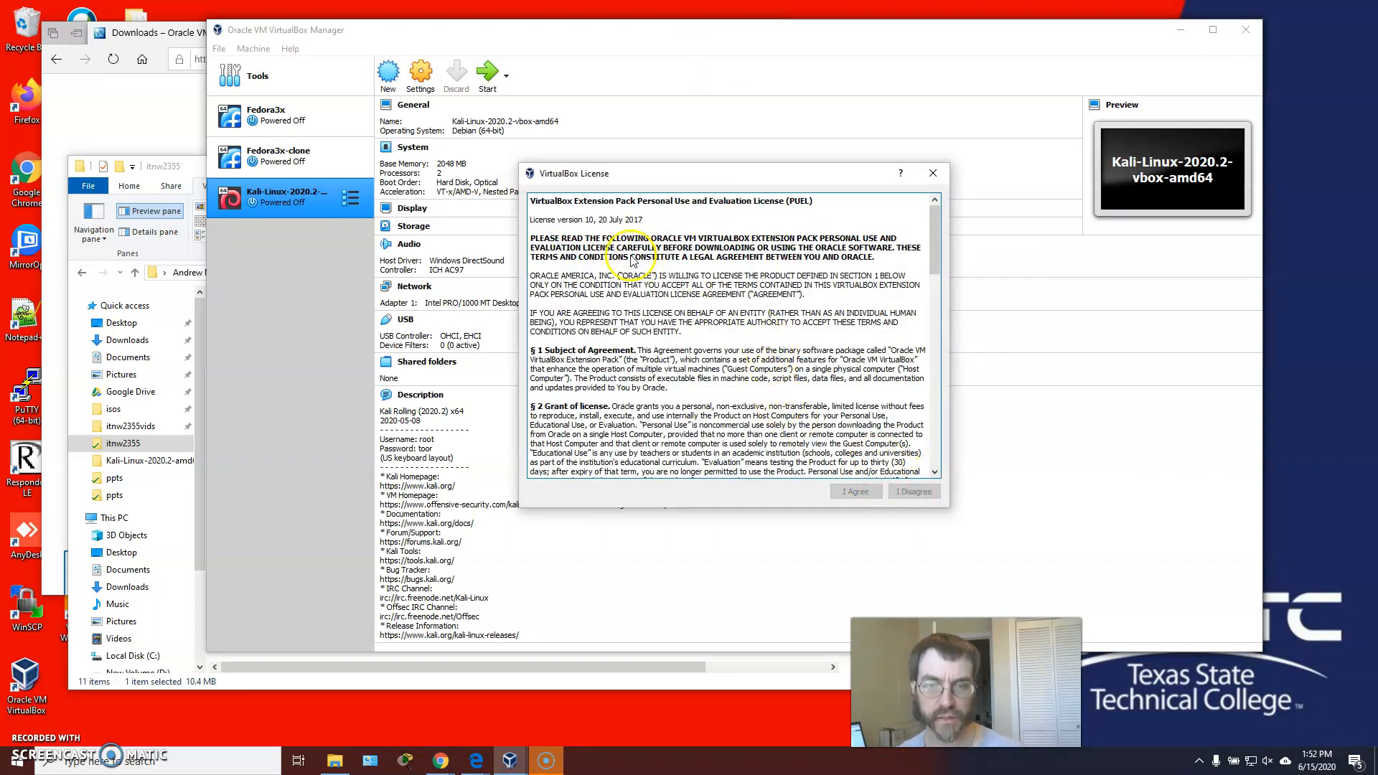
{"action": "scroll", "coordinate": [695, 328], "scroll_direction": "down", "scroll_amount": 15}
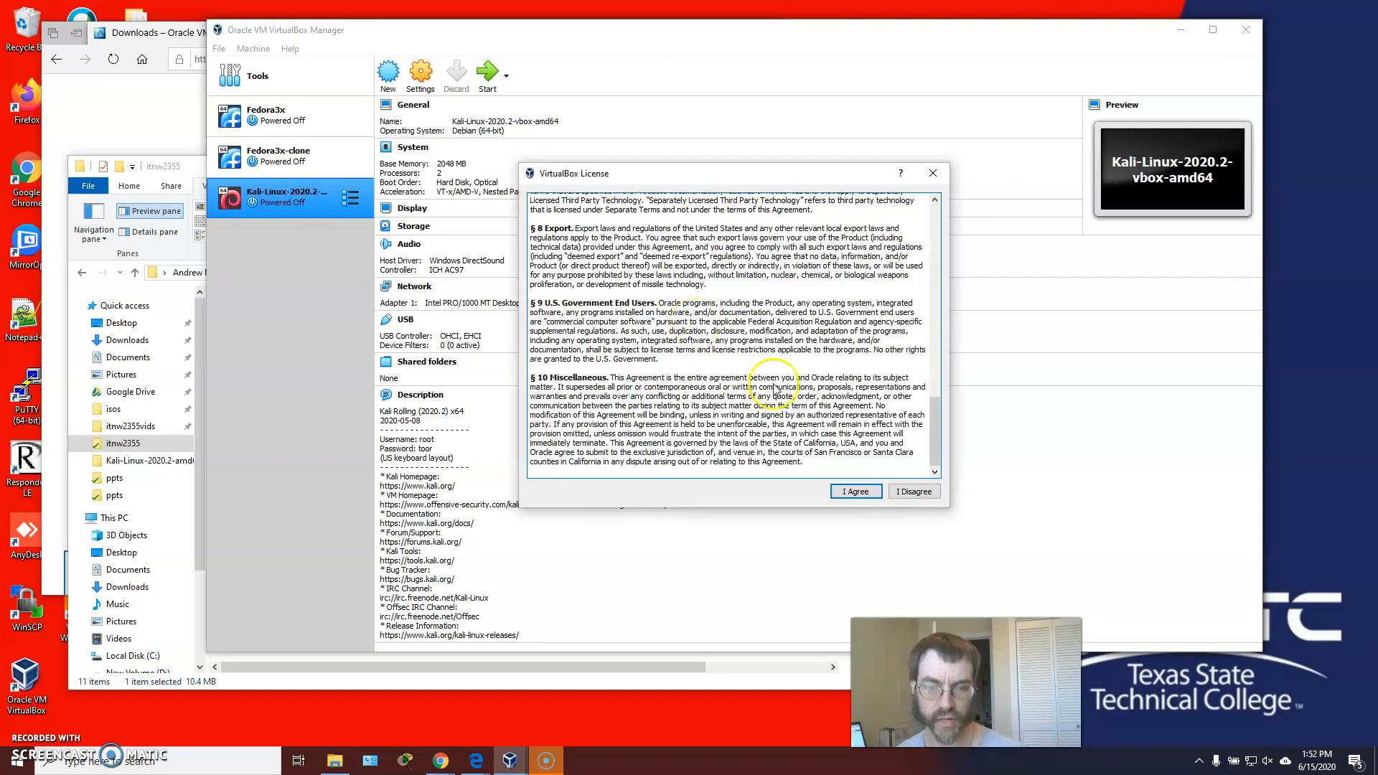
{"action": "left_click", "coordinate": [853, 491]}
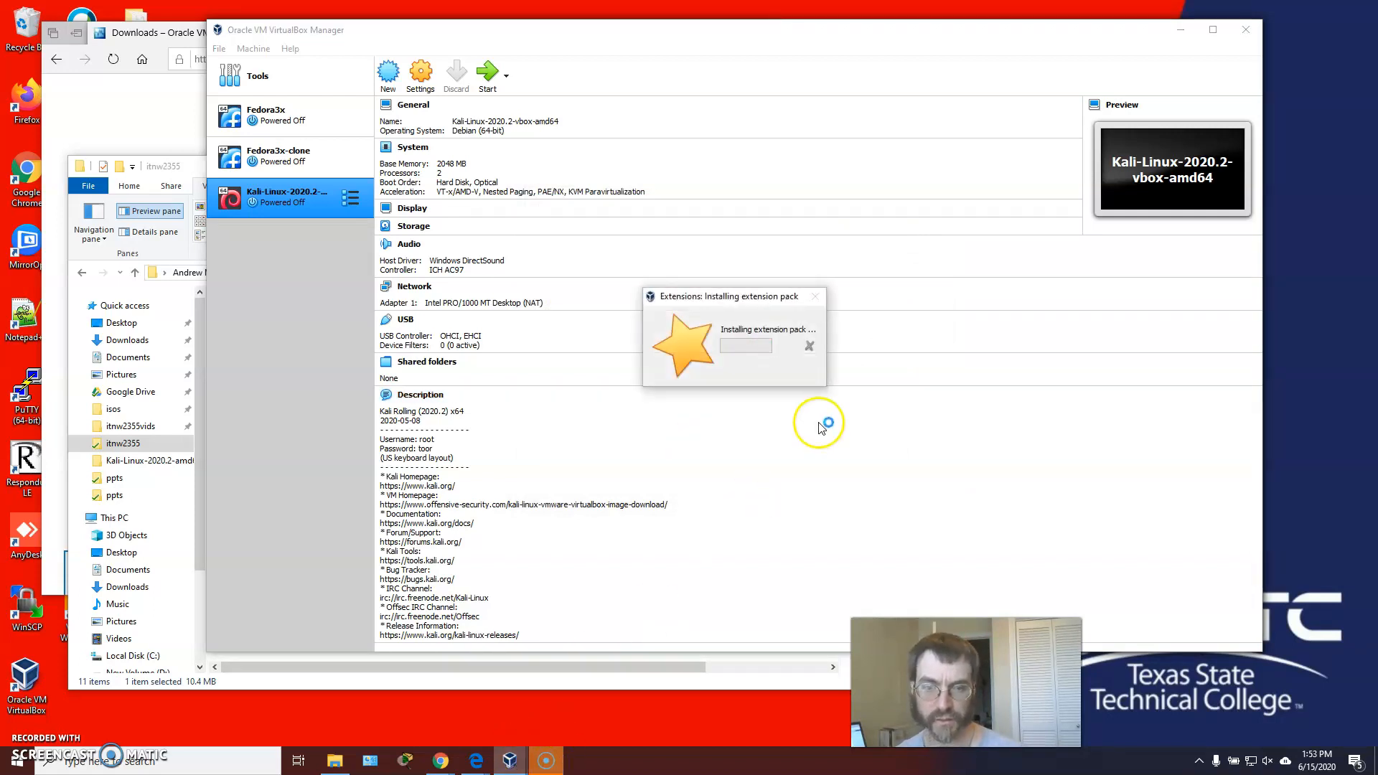
{"action": "left_click", "coordinate": [507, 762]}
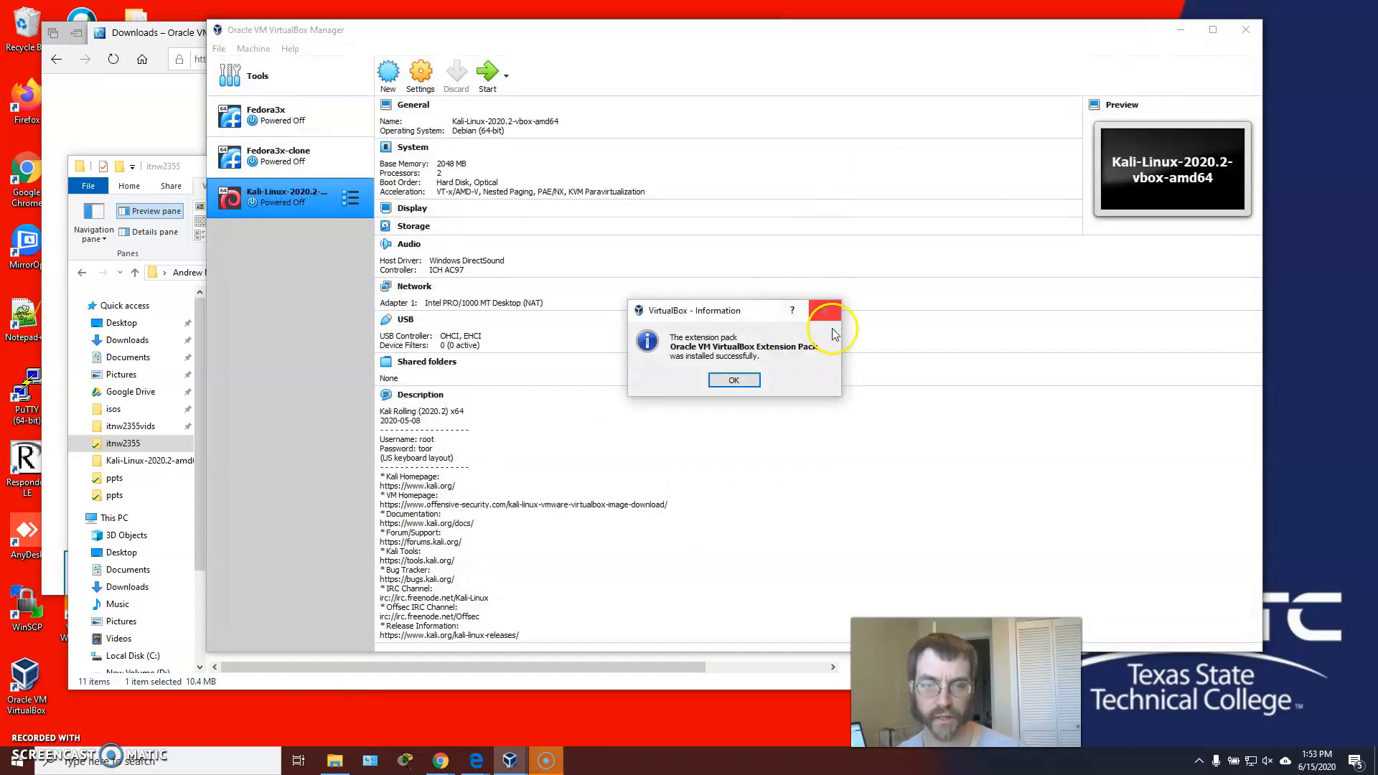
{"action": "left_click", "coordinate": [736, 382]}
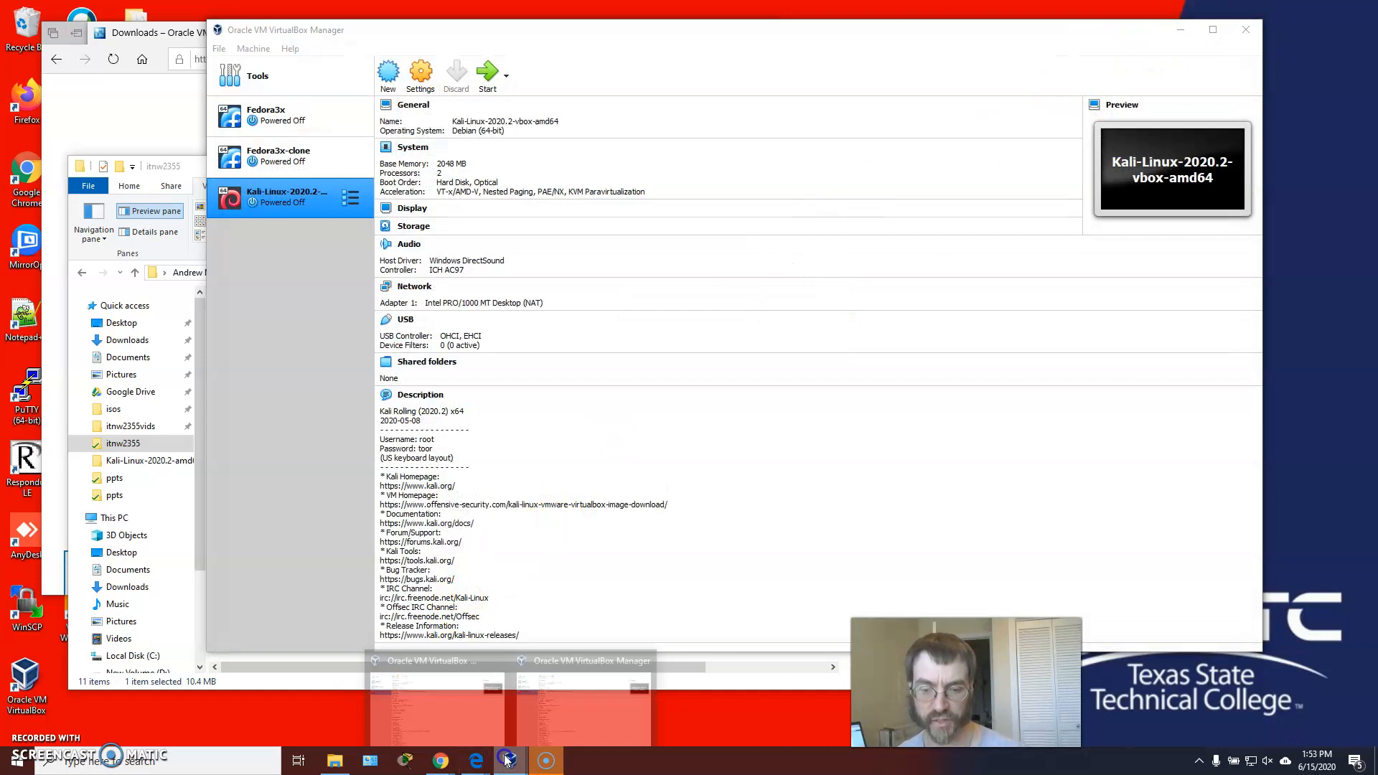
Step: Close the extra VirtualBox Manager window and accept the Kali machine's USB settings with the USB 2.0 (OHCI + EHCI) controller
{"action": "left_click", "coordinate": [1246, 30]}
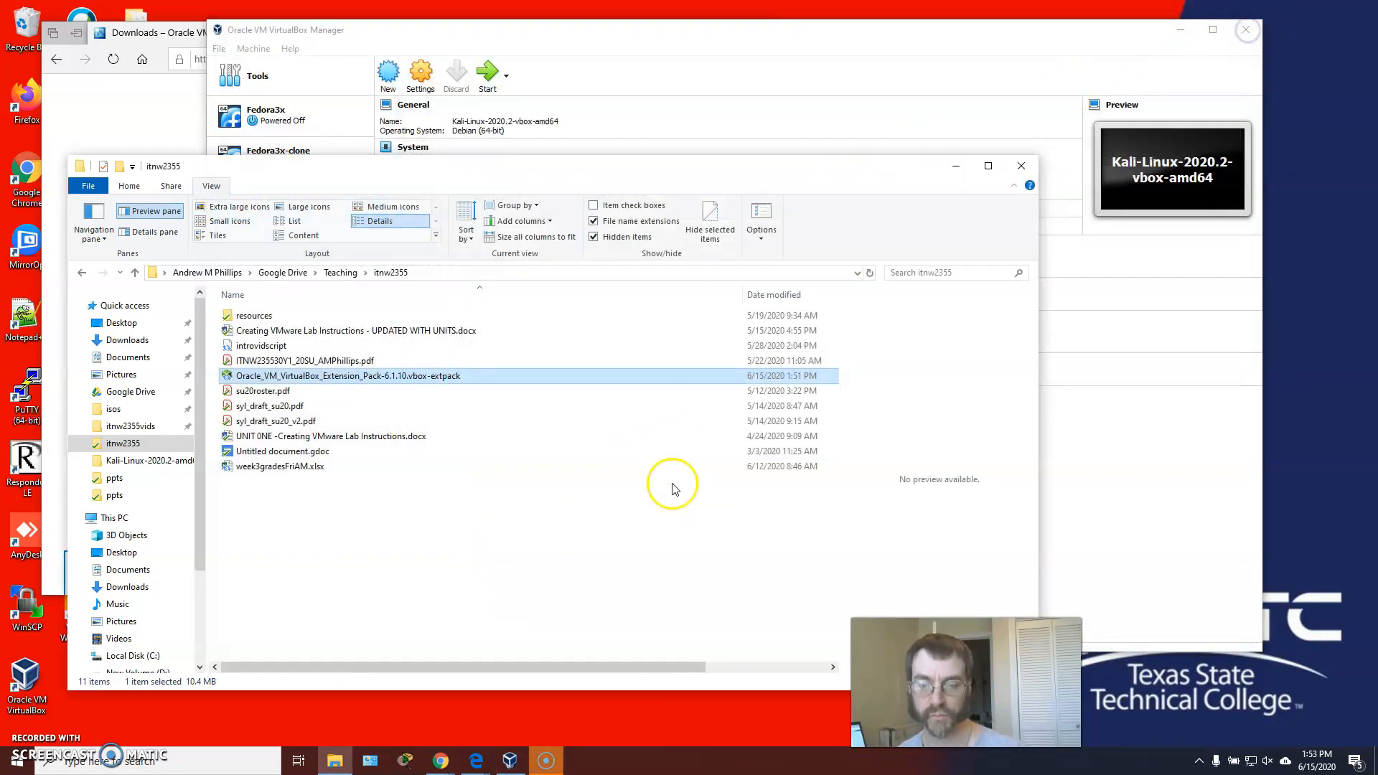
{"action": "left_click", "coordinate": [664, 63]}
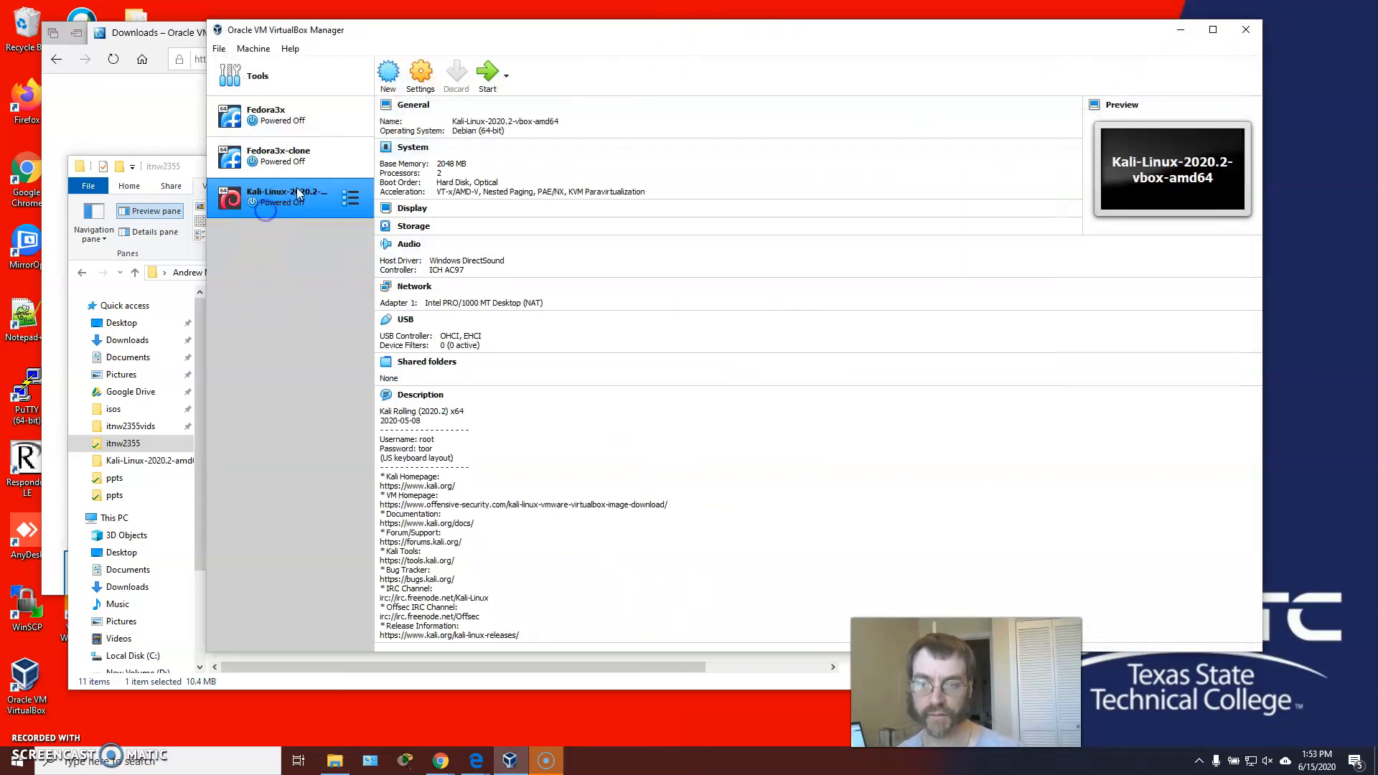
{"action": "left_click", "coordinate": [403, 321]}
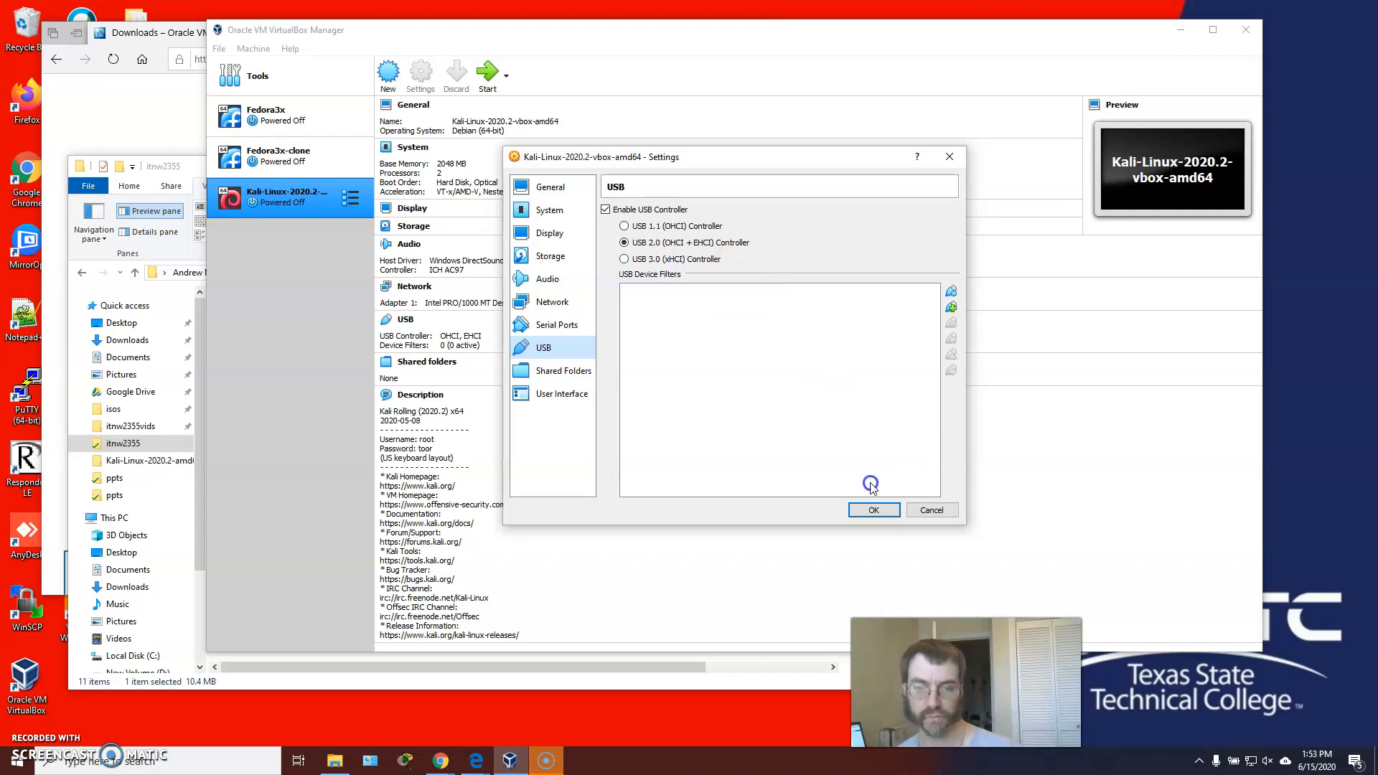
{"action": "left_click", "coordinate": [873, 510]}
Step: Start the Kali-Linux-2020.2-vbox-amd64 machine, move and enlarge its window, and let the guest capture the mouse while booting Kali GNU/Linux
{"action": "left_click", "coordinate": [488, 72]}
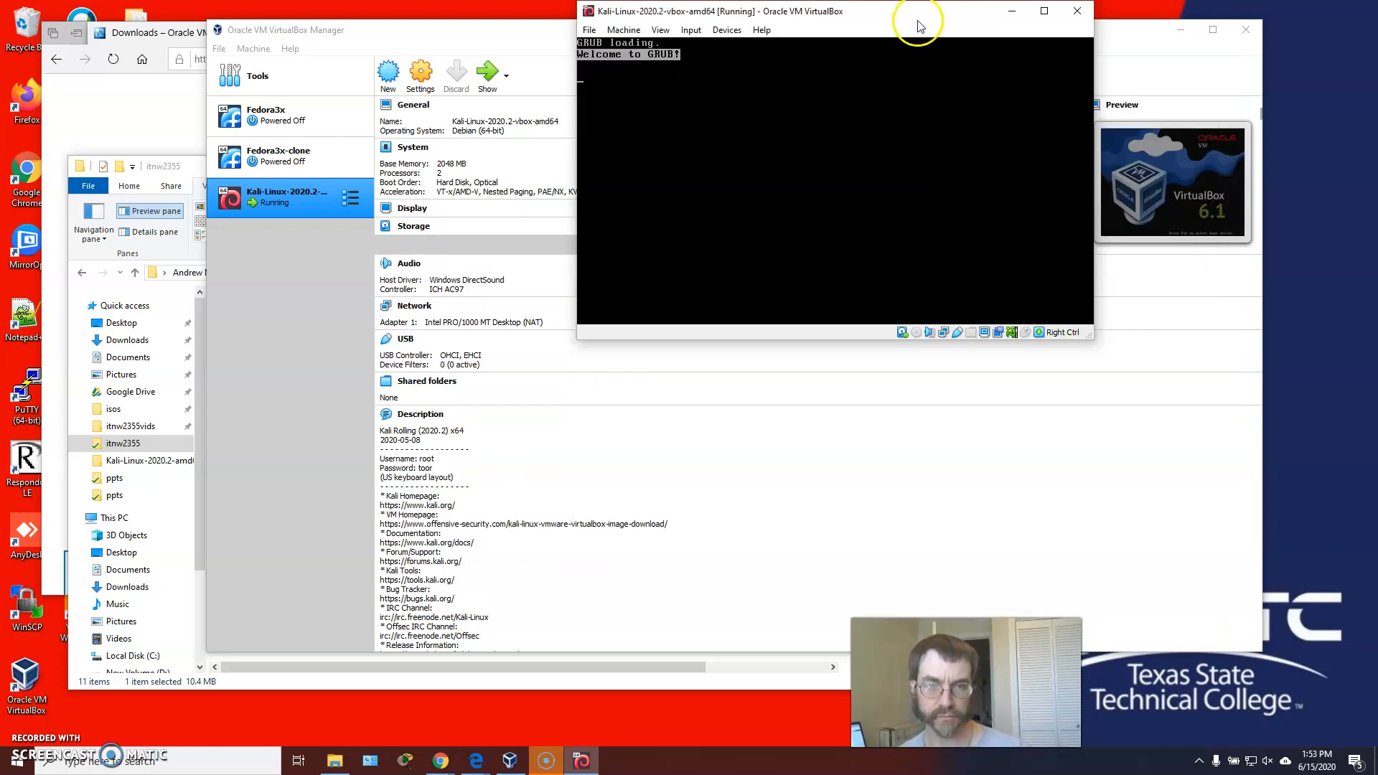
{"action": "left_click_drag", "start_coordinate": [914, 21], "coordinate": [511, 40]}
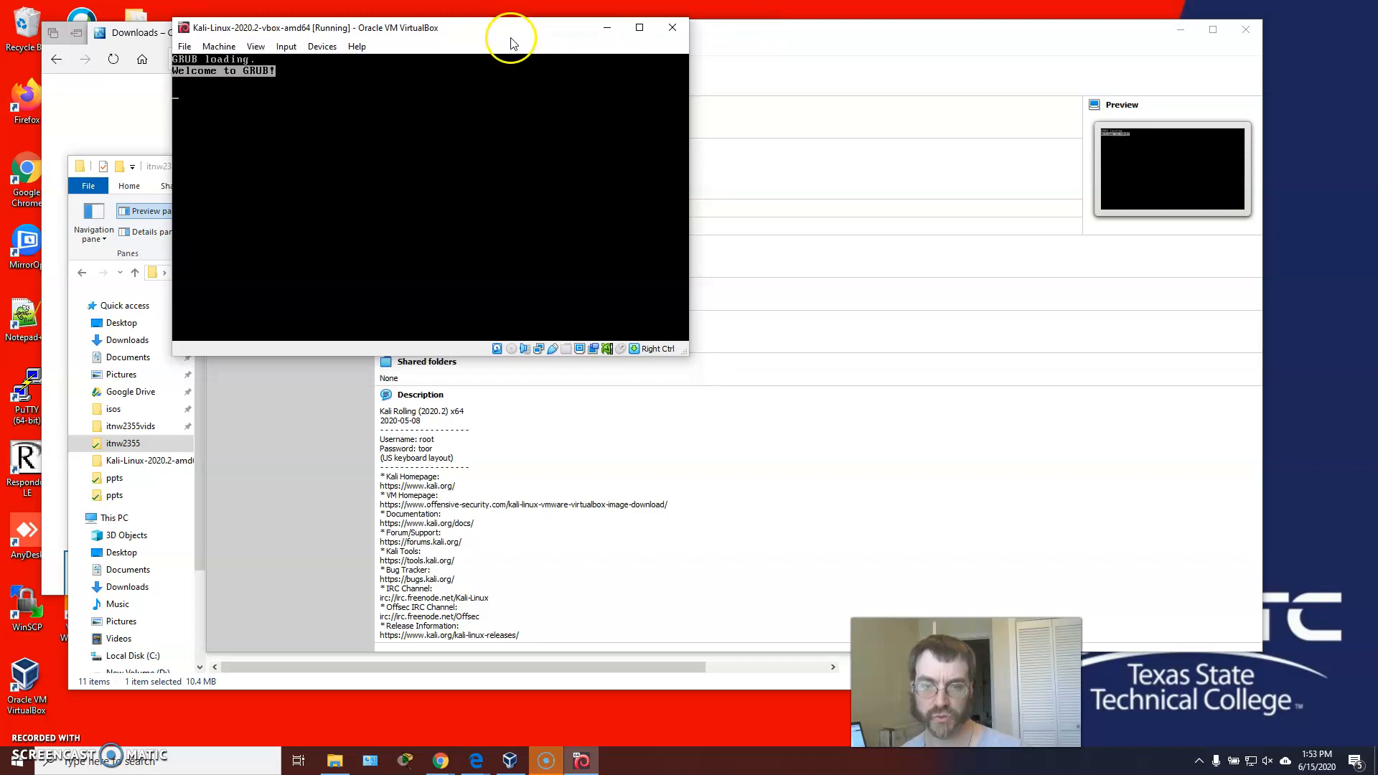
{"action": "left_click_drag", "start_coordinate": [627, 413], "coordinate": [974, 594]}
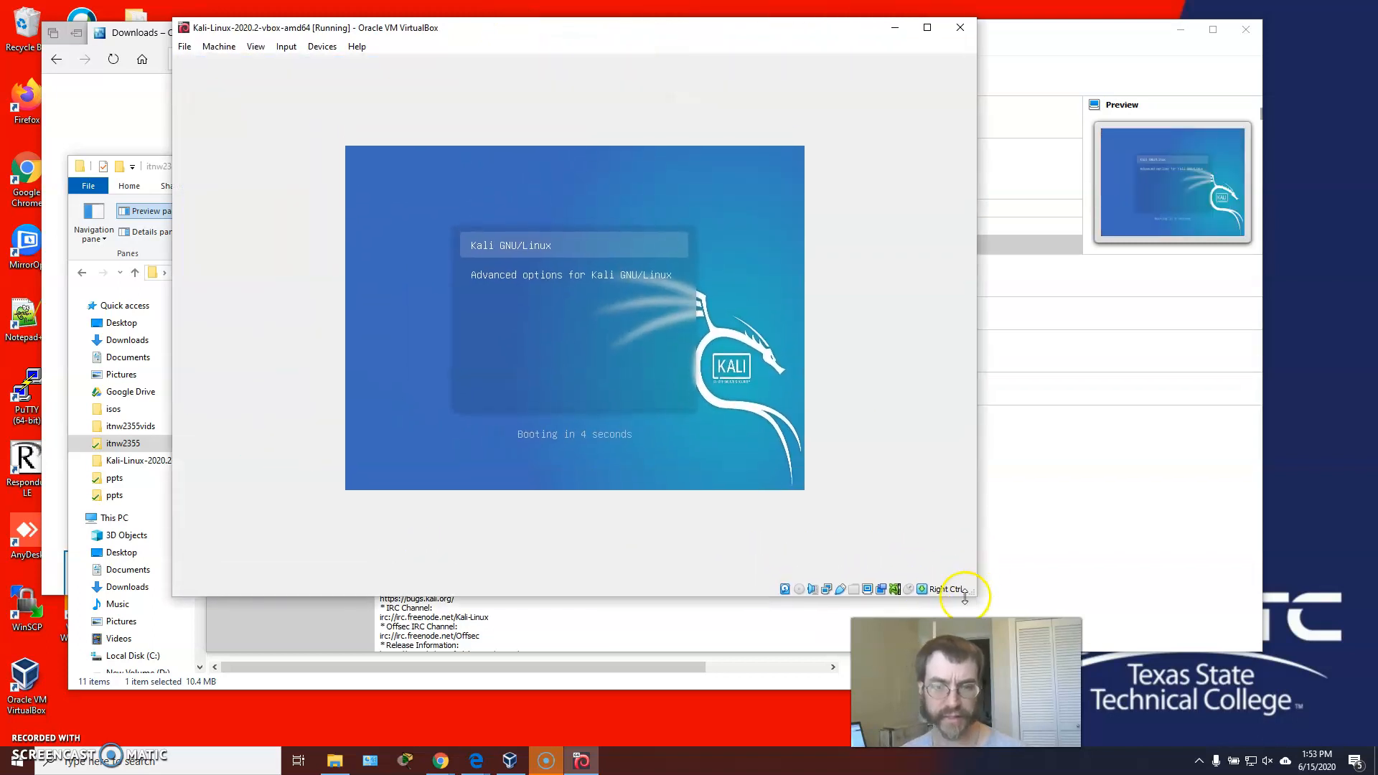
{"action": "left_click", "coordinate": [517, 241]}
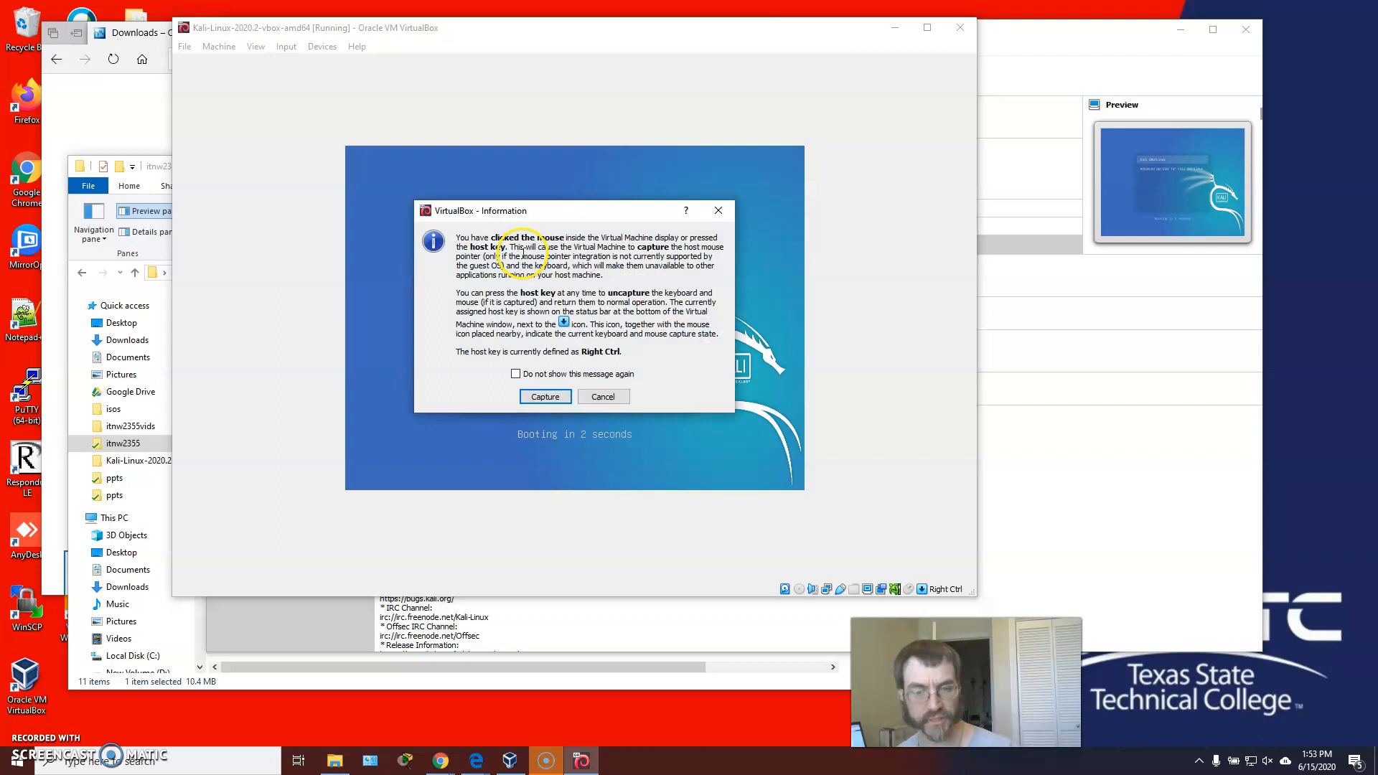
{"action": "left_click", "coordinate": [544, 395]}
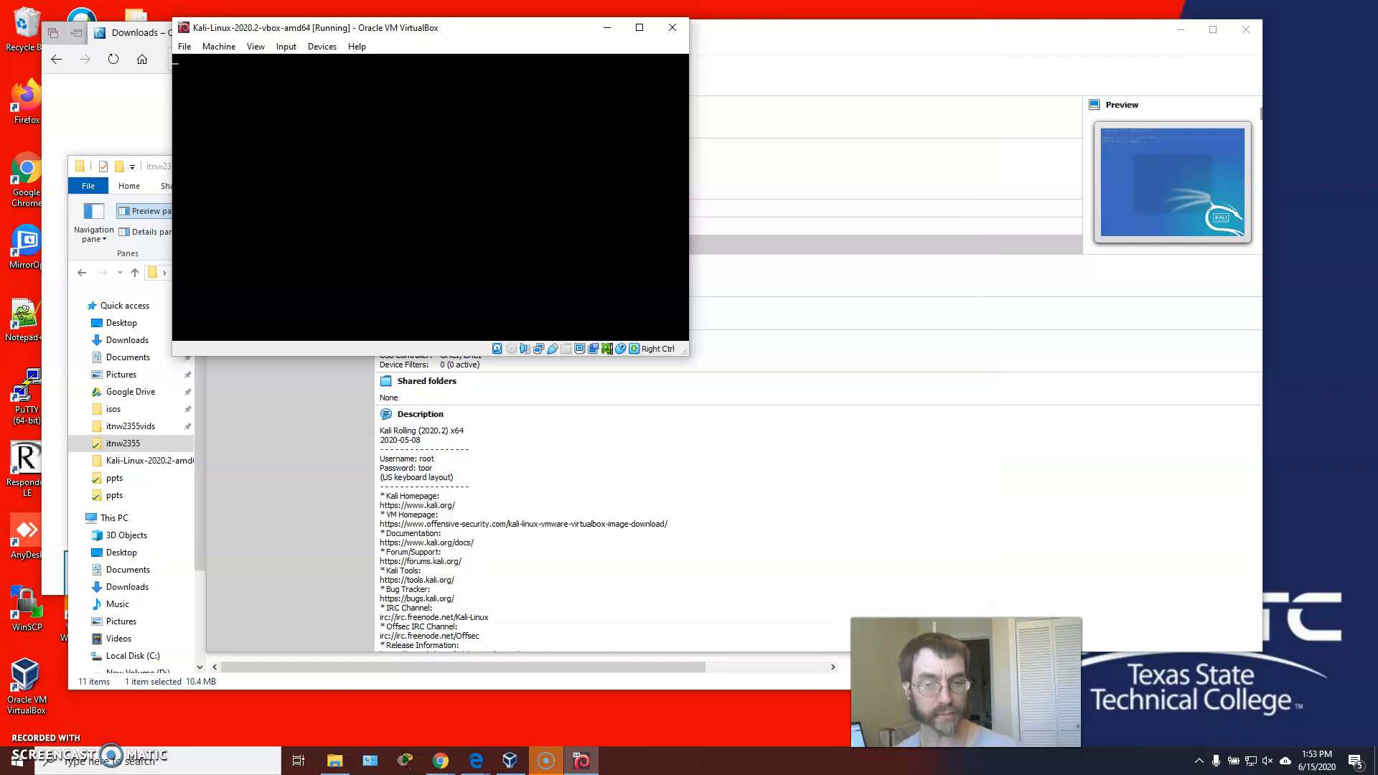
{"action": "left_click", "coordinate": [573, 308]}
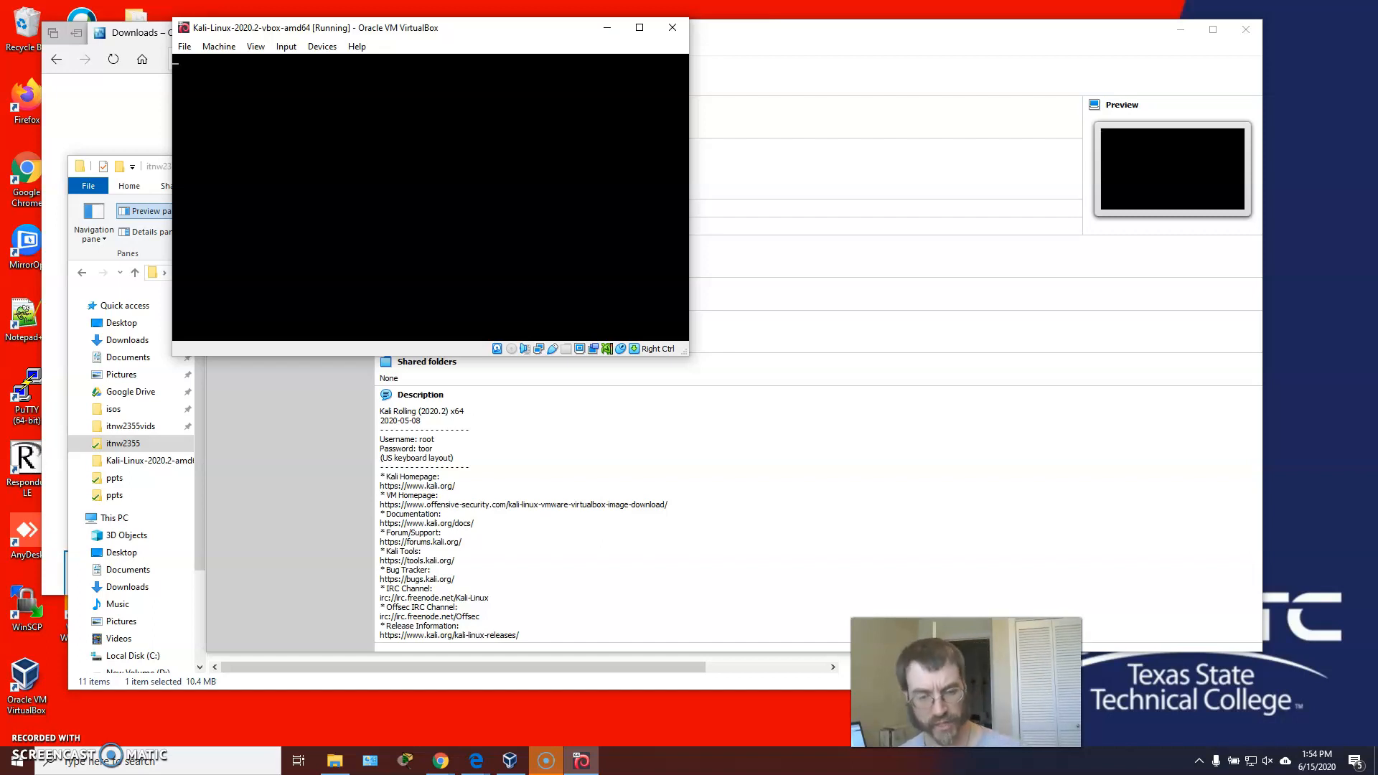
{"action": "left_click", "coordinate": [551, 395]}
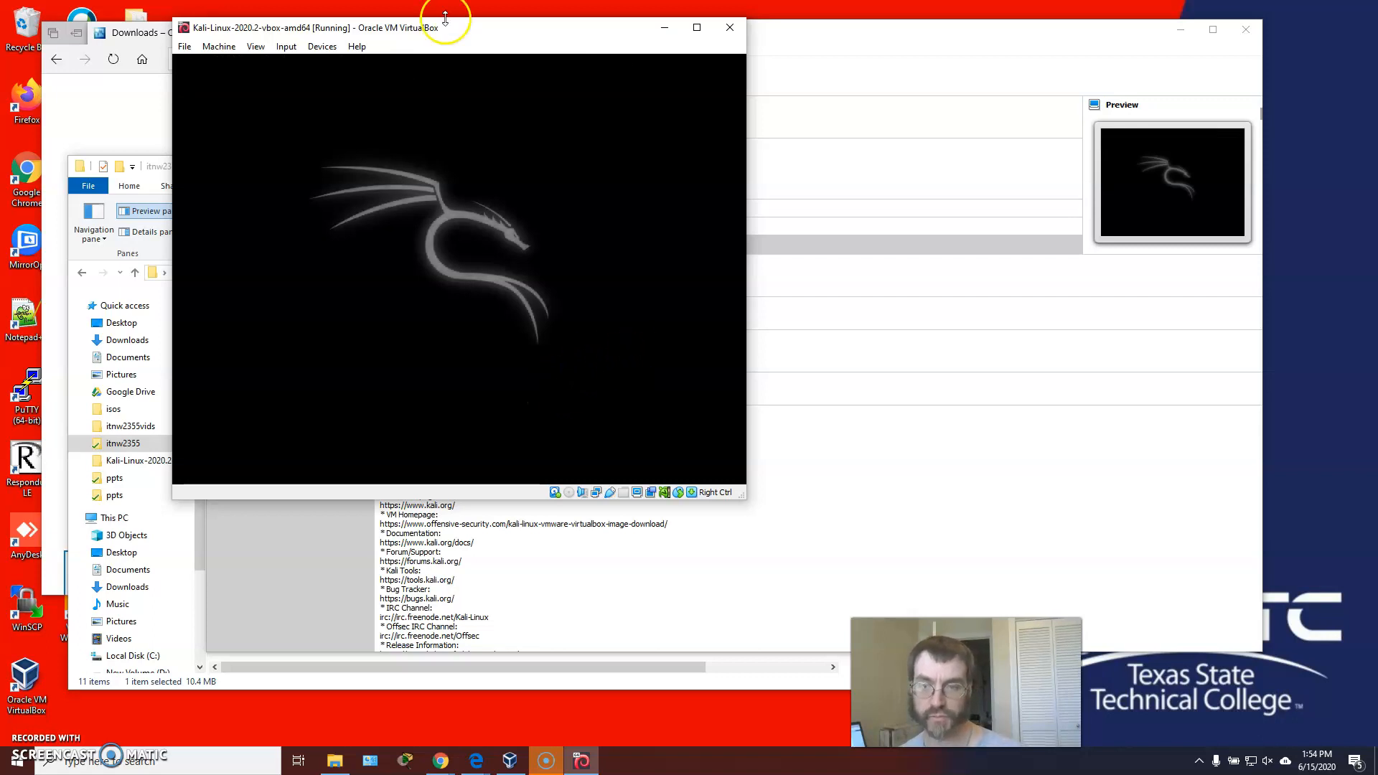
Step: Move the running Kali window aside to read the login details in the machine's description, and move it back
{"action": "left_click_drag", "start_coordinate": [500, 33], "coordinate": [900, 67]}
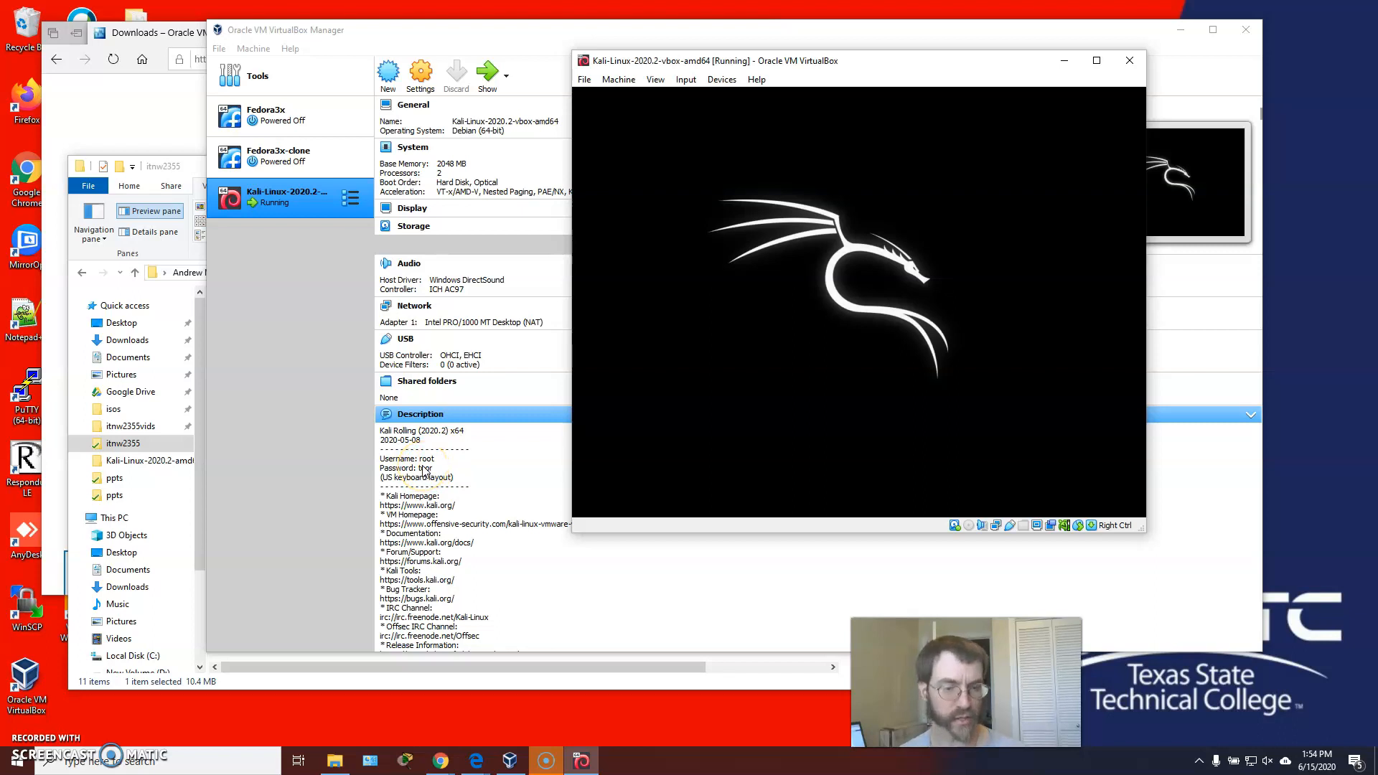
{"action": "left_click_drag", "start_coordinate": [811, 63], "coordinate": [556, 72]}
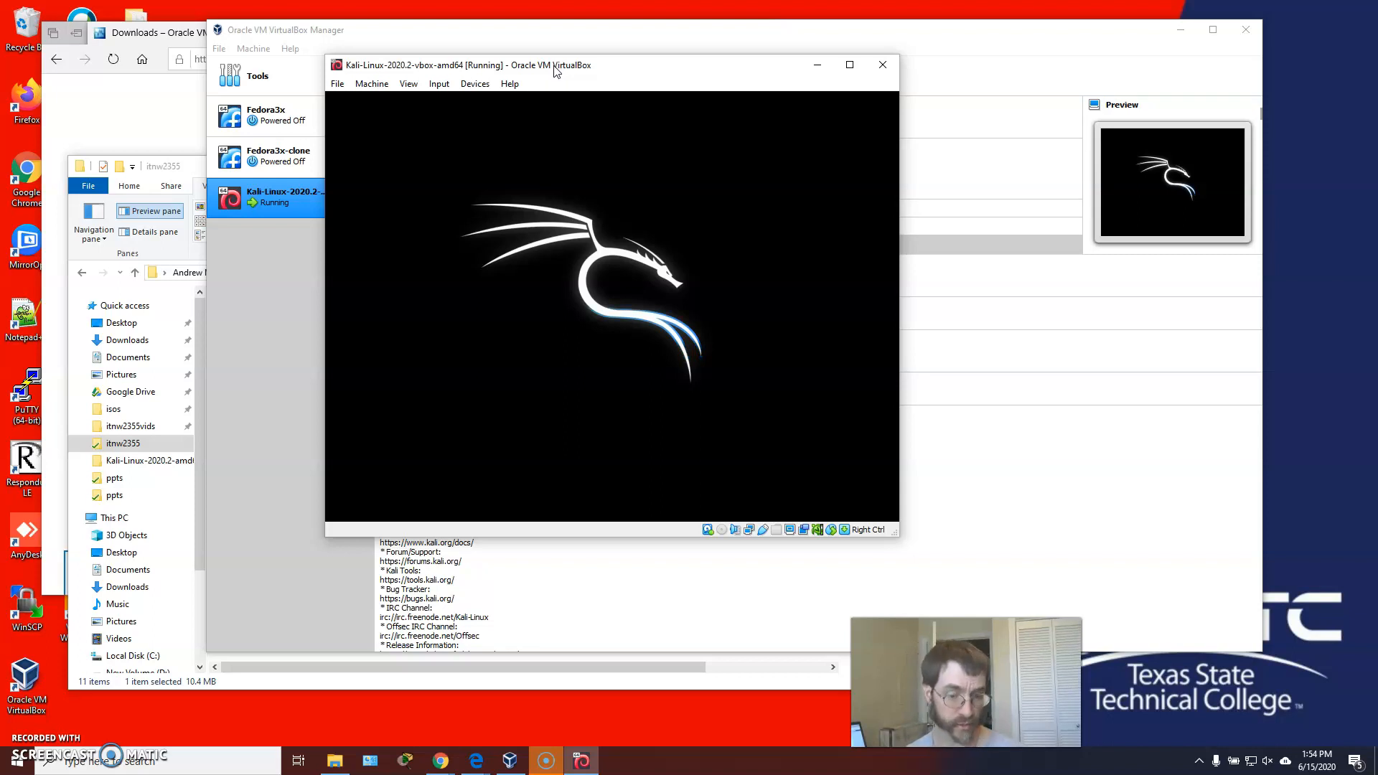
{"action": "left_click", "coordinate": [559, 72]}
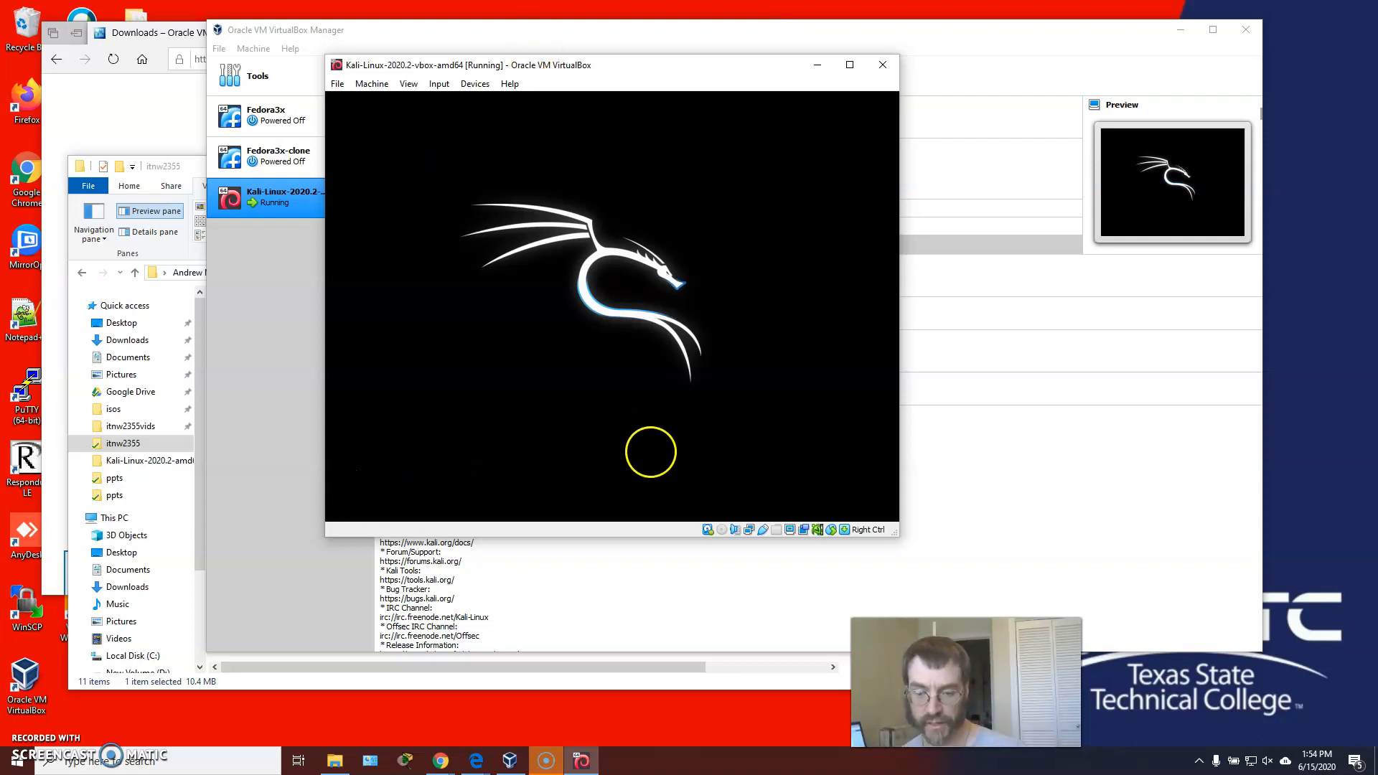
Step: Switch to Chrome and examine Offensive Security's Courses and Certifications page, including course prices, difficulty and the footer links
{"action": "mouse_move", "coordinate": [439, 761]}
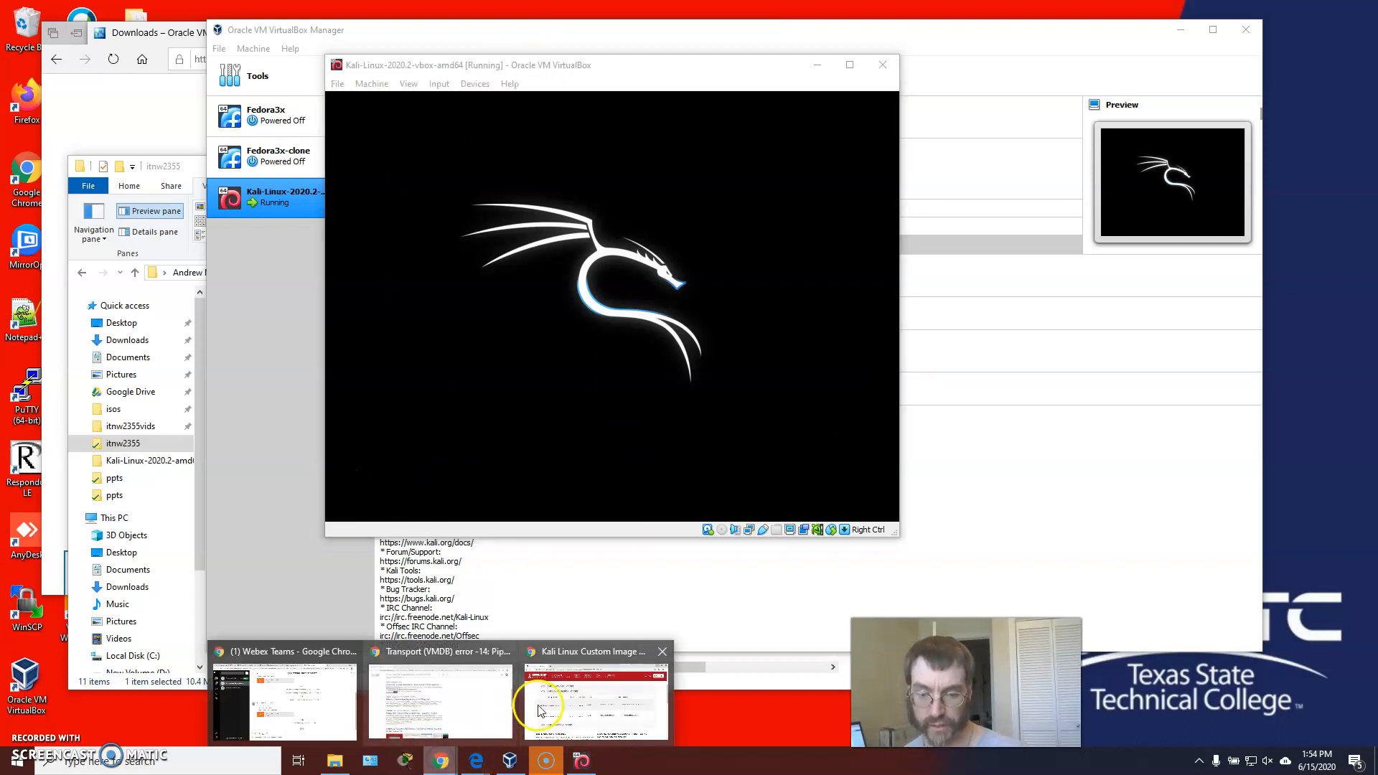
{"action": "left_click", "coordinate": [559, 705]}
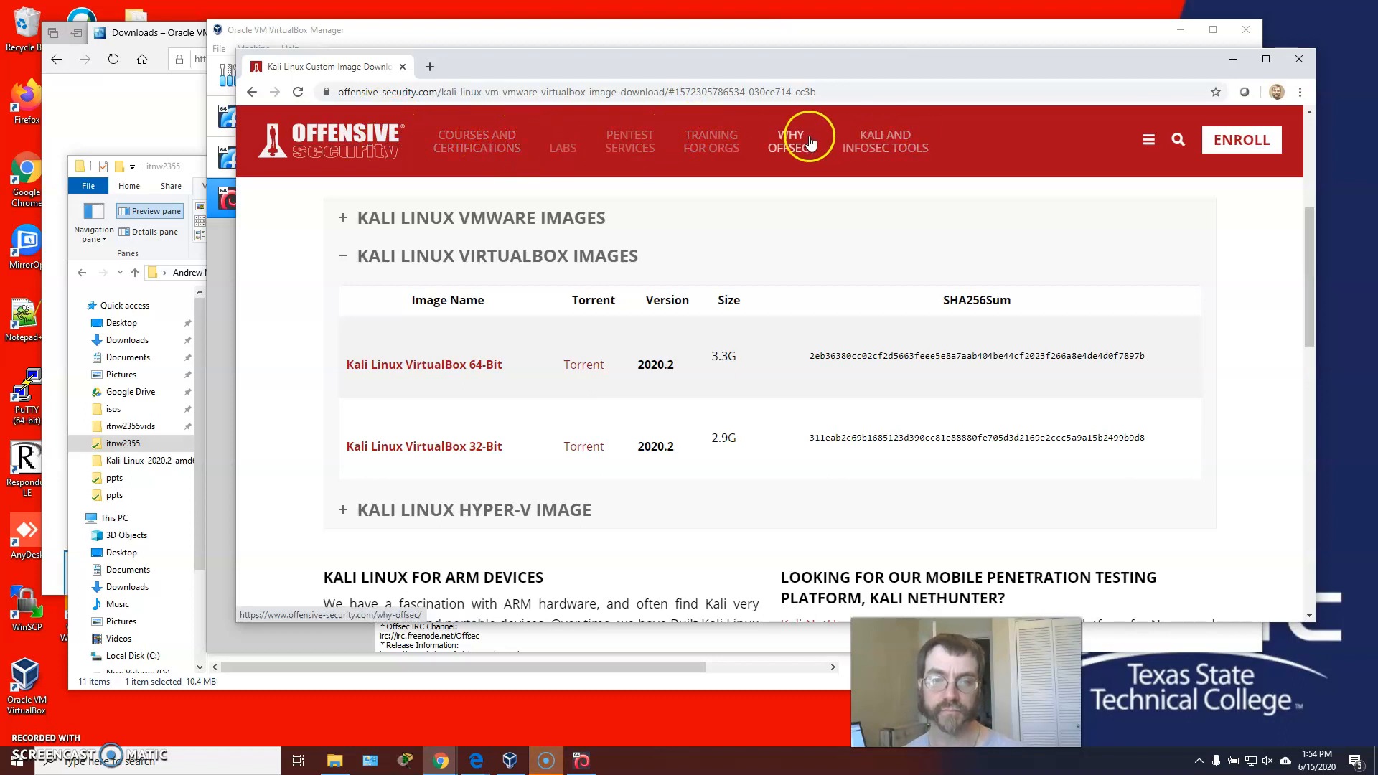
{"action": "left_click", "coordinate": [494, 136]}
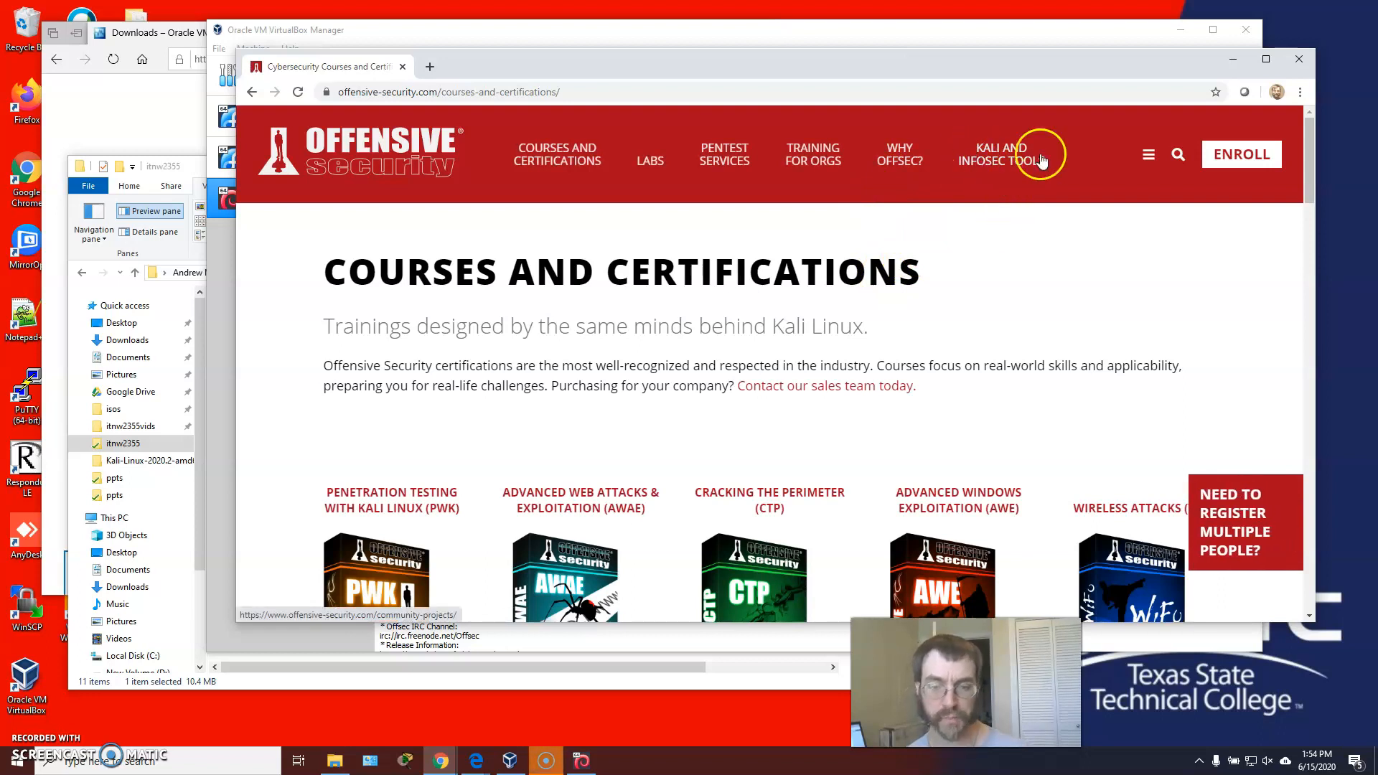
{"action": "scroll", "coordinate": [857, 239], "scroll_direction": "down", "scroll_amount": 3}
{"action": "scroll", "coordinate": [841, 238], "scroll_direction": "down", "scroll_amount": 12}
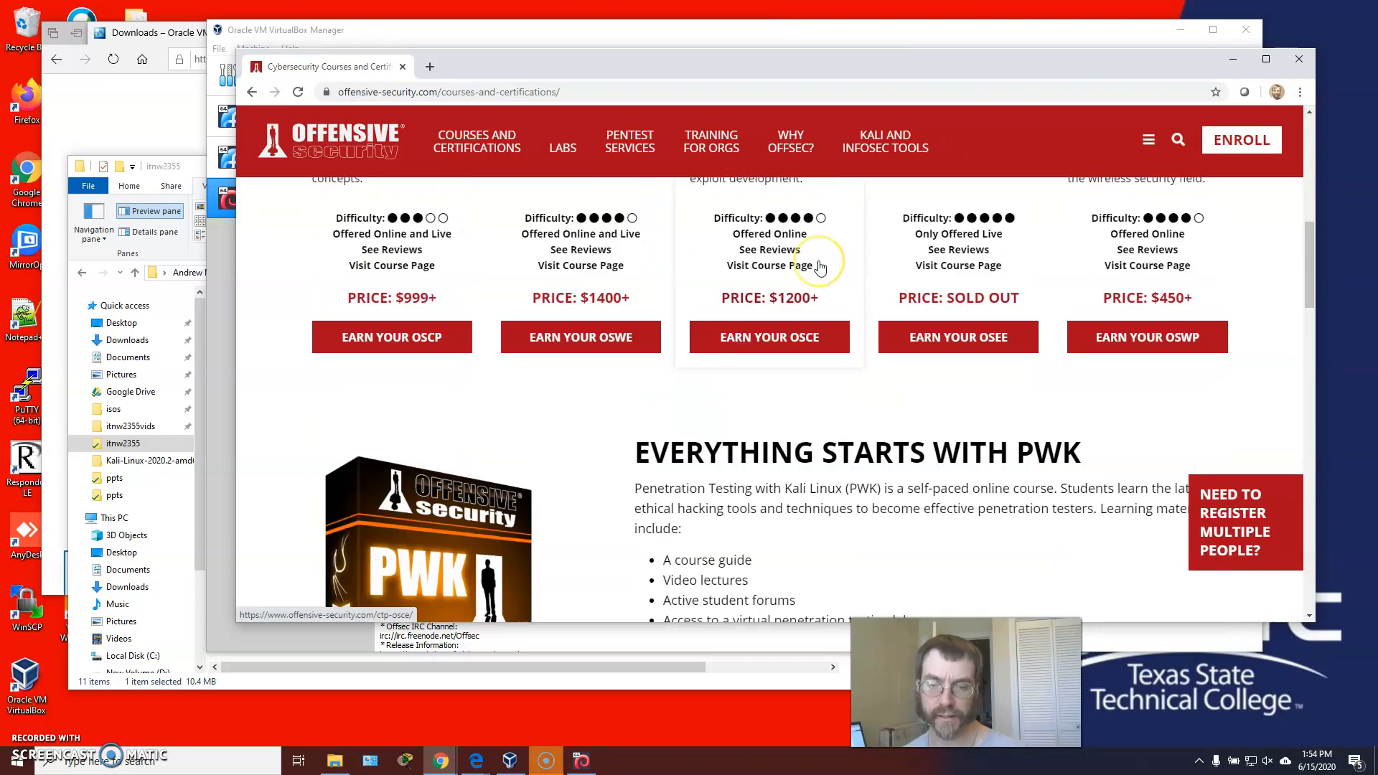
{"action": "scroll", "coordinate": [821, 267], "scroll_direction": "down", "scroll_amount": 10}
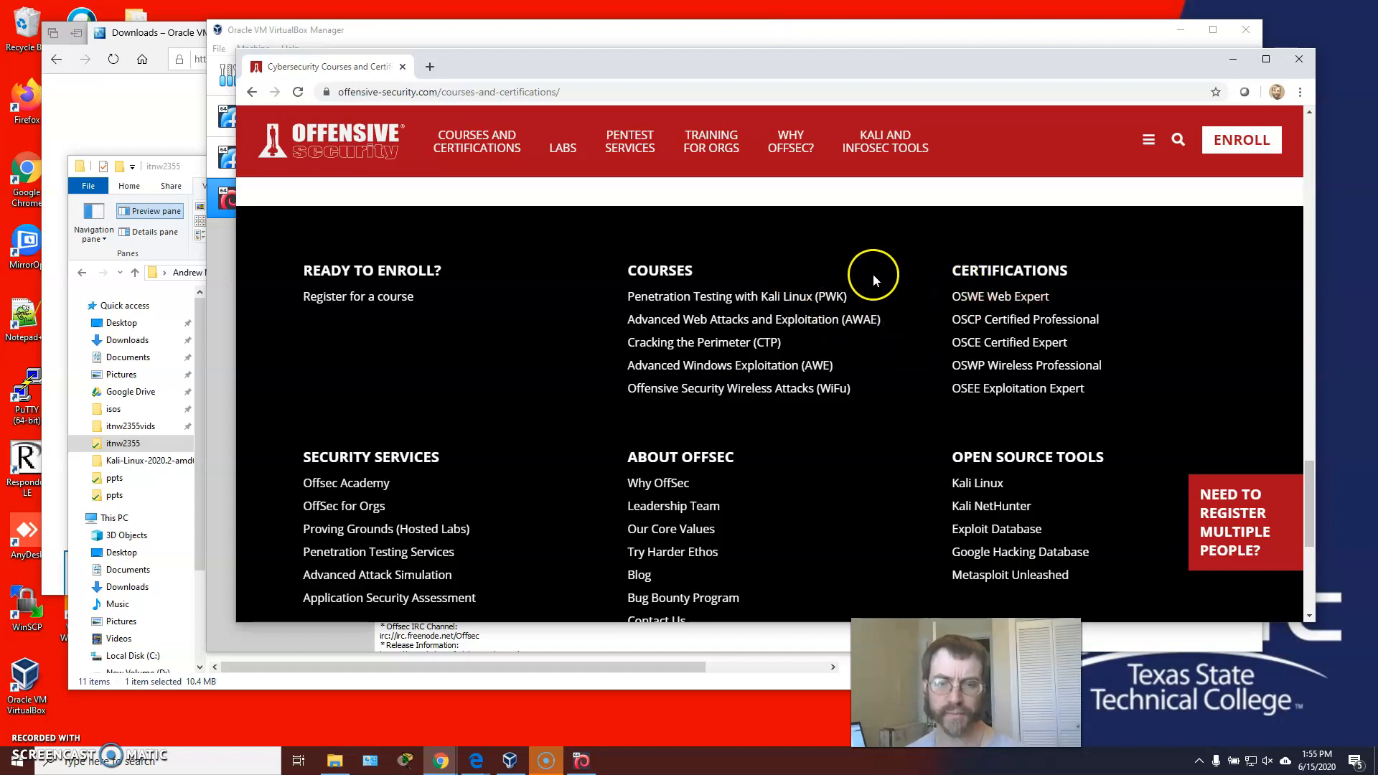
{"action": "scroll", "coordinate": [764, 272], "scroll_direction": "down", "scroll_amount": 4}
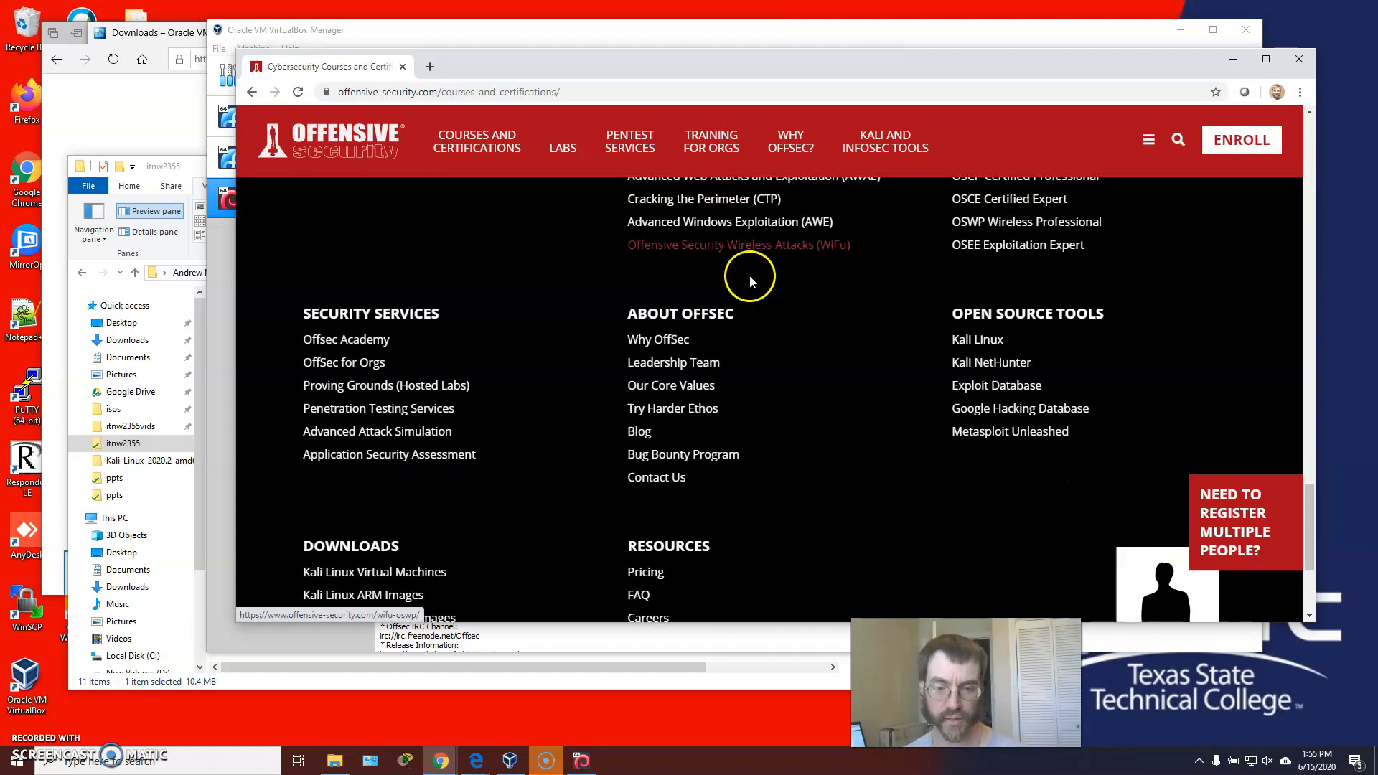
{"action": "scroll", "coordinate": [748, 270], "scroll_direction": "down", "scroll_amount": 2}
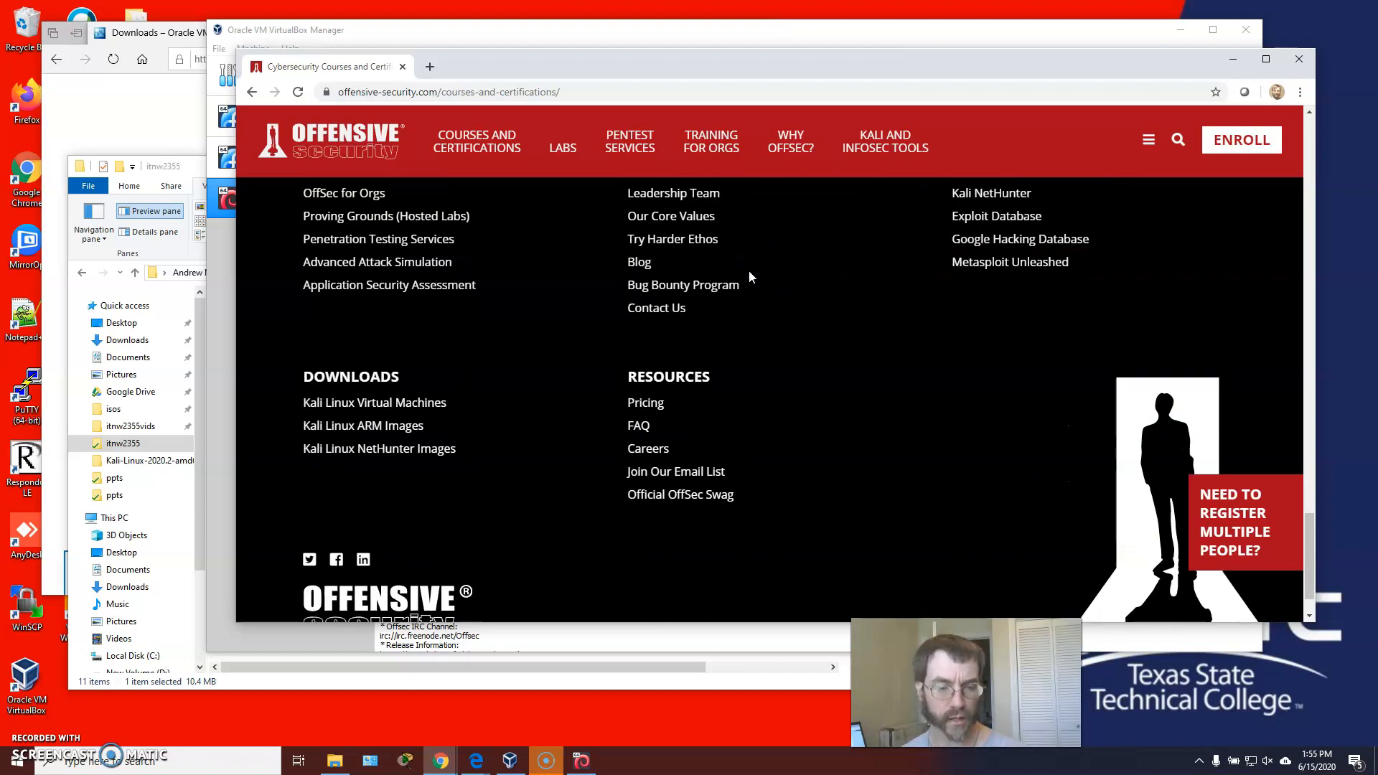
{"action": "scroll", "coordinate": [747, 270], "scroll_direction": "up", "scroll_amount": 3}
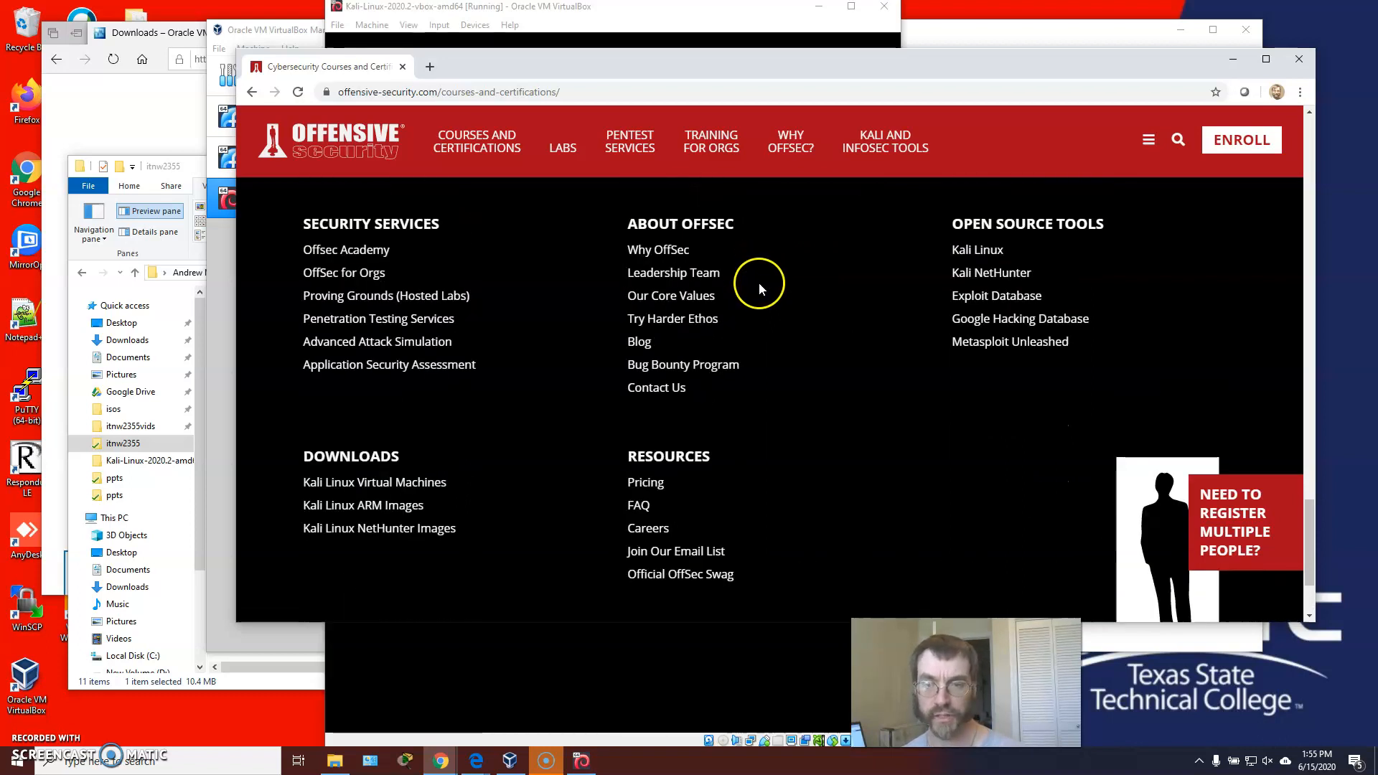
{"action": "scroll", "coordinate": [759, 281], "scroll_direction": "up", "scroll_amount": 2}
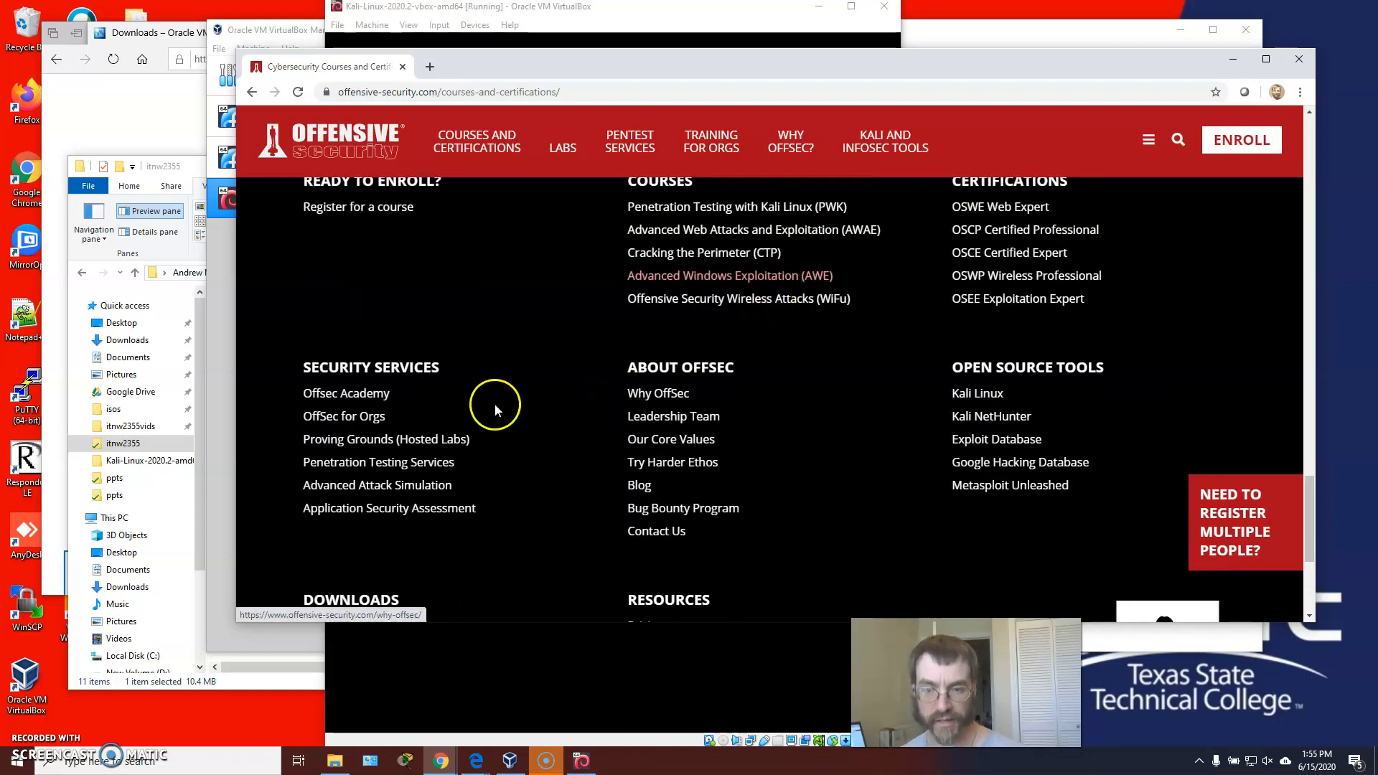
{"action": "scroll", "coordinate": [602, 352], "scroll_direction": "up", "scroll_amount": 2}
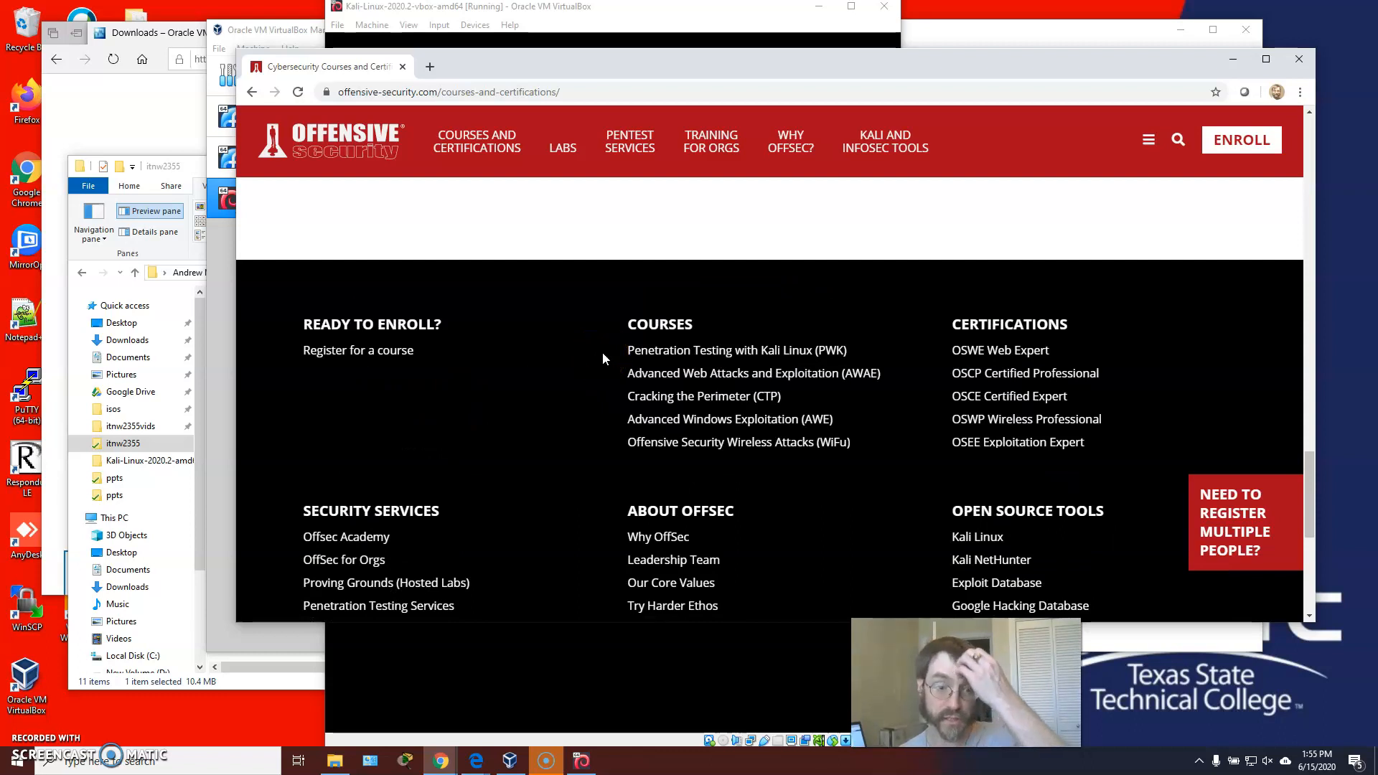
{"action": "left_click", "coordinate": [590, 84]}
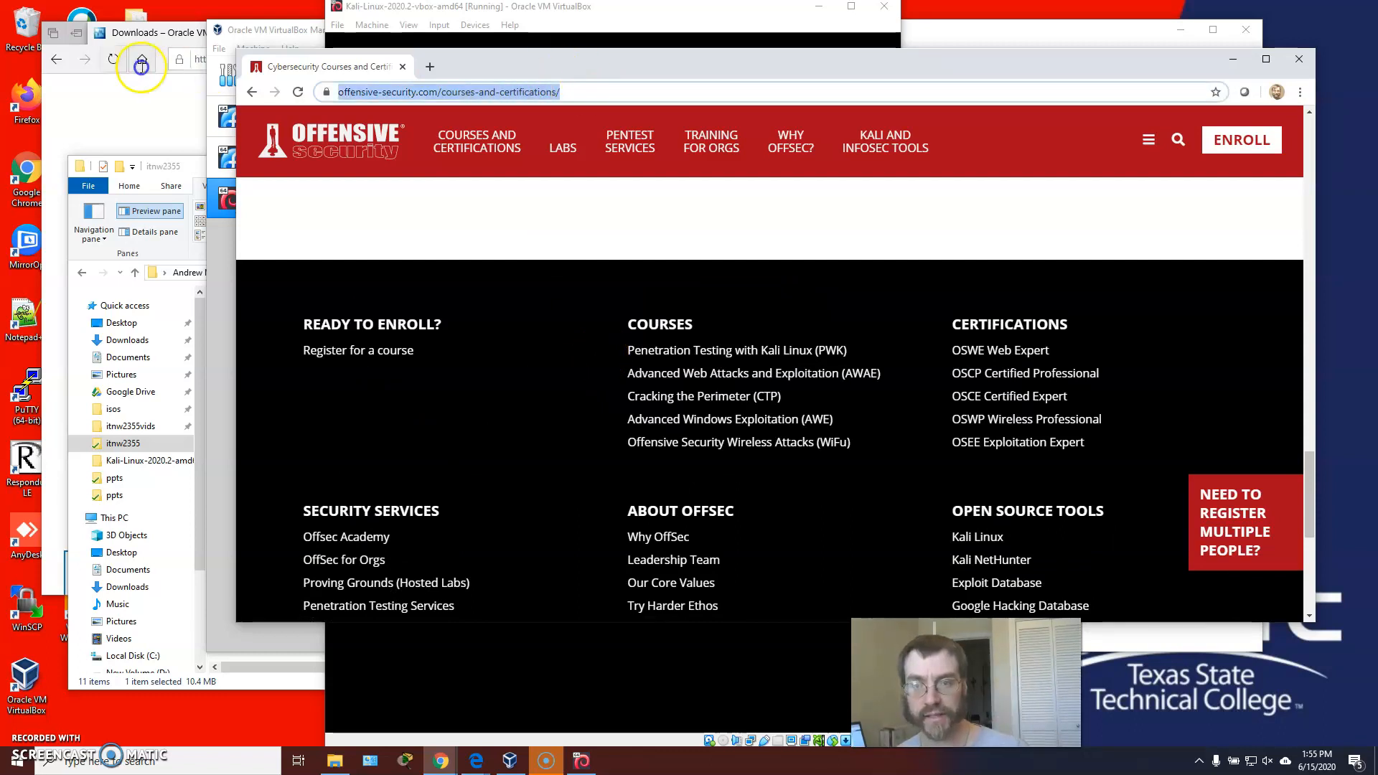
{"action": "type", "text": "www.kali"}
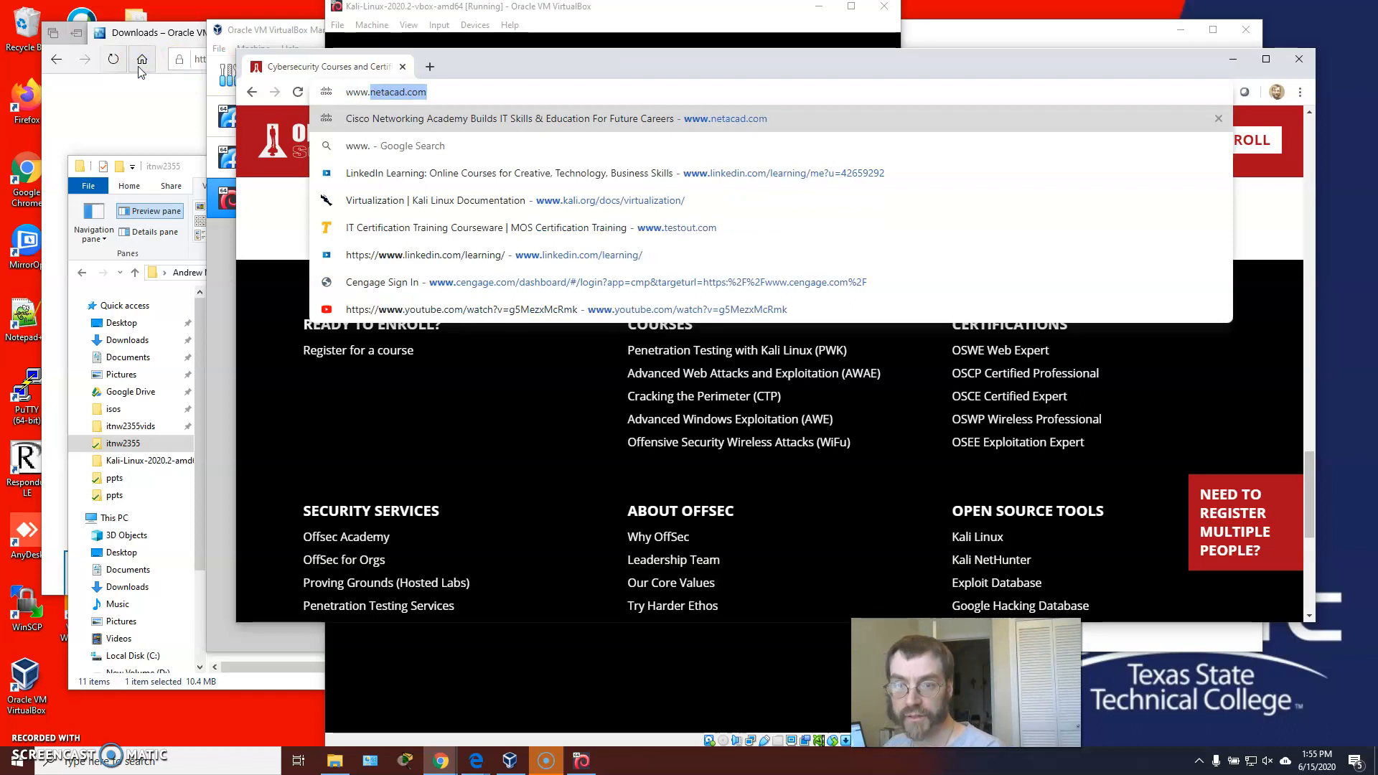
{"action": "key", "text": "Right"}
{"action": "key", "text": "BackSpace"}
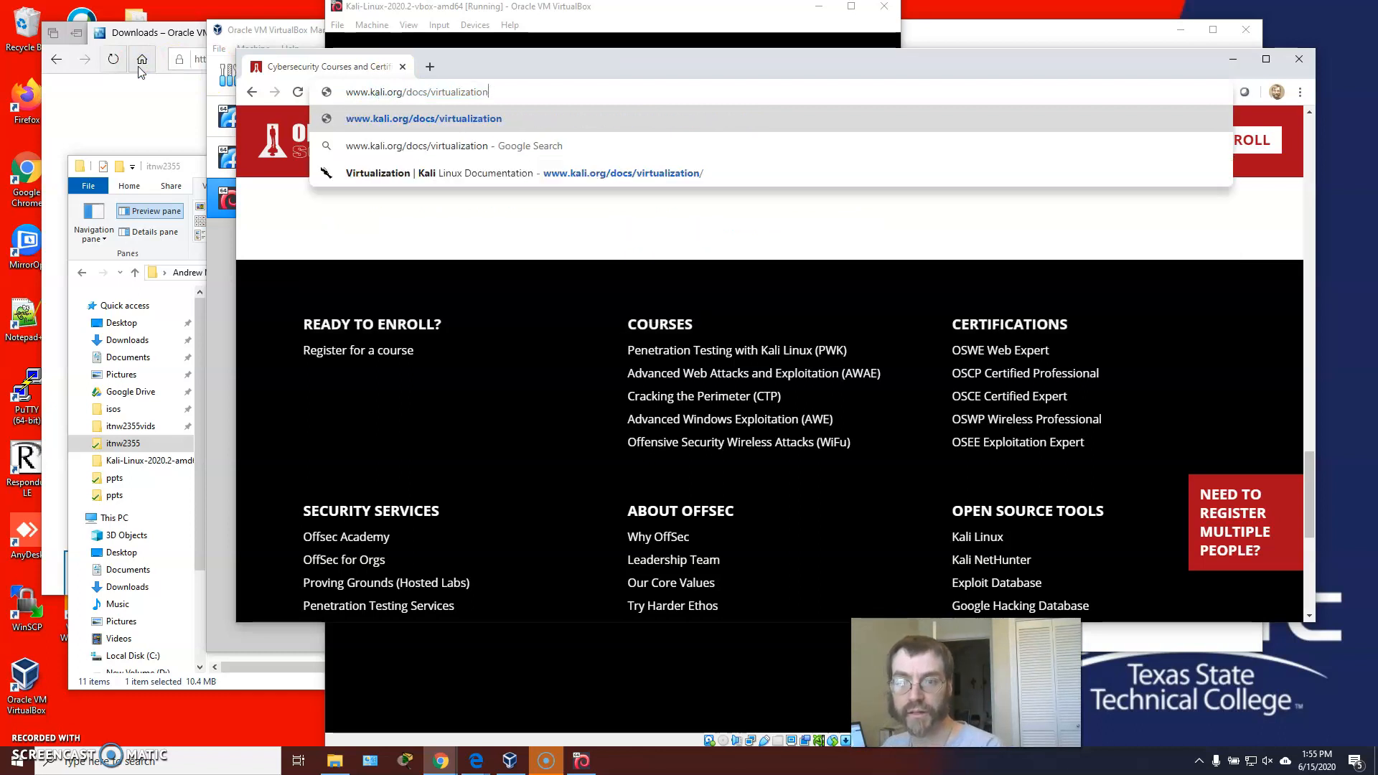
{"action": "key", "text": "BackSpace"}
{"action": "key", "text": "BackSpace"}
{"action": "key", "text": "BackSpace"}
{"action": "key", "text": "BackSpace"}
{"action": "key", "text": "BackSpace"}
{"action": "key", "text": "BackSpace"}
{"action": "key", "text": "BackSpace"}
{"action": "key", "text": "BackSpace"}
{"action": "key", "text": "BackSpace"}
{"action": "key", "text": "BackSpace"}
{"action": "key", "text": "BackSpace"}
{"action": "key", "text": "BackSpace"}
{"action": "key", "text": "BackSpace"}
{"action": "key", "text": "BackSpace"}
{"action": "key", "text": "BackSpace"}
{"action": "key", "text": "BackSpace"}
{"action": "key", "text": "BackSpace"}
{"action": "key", "text": "BackSpace"}
{"action": "key", "text": "BackSpace"}
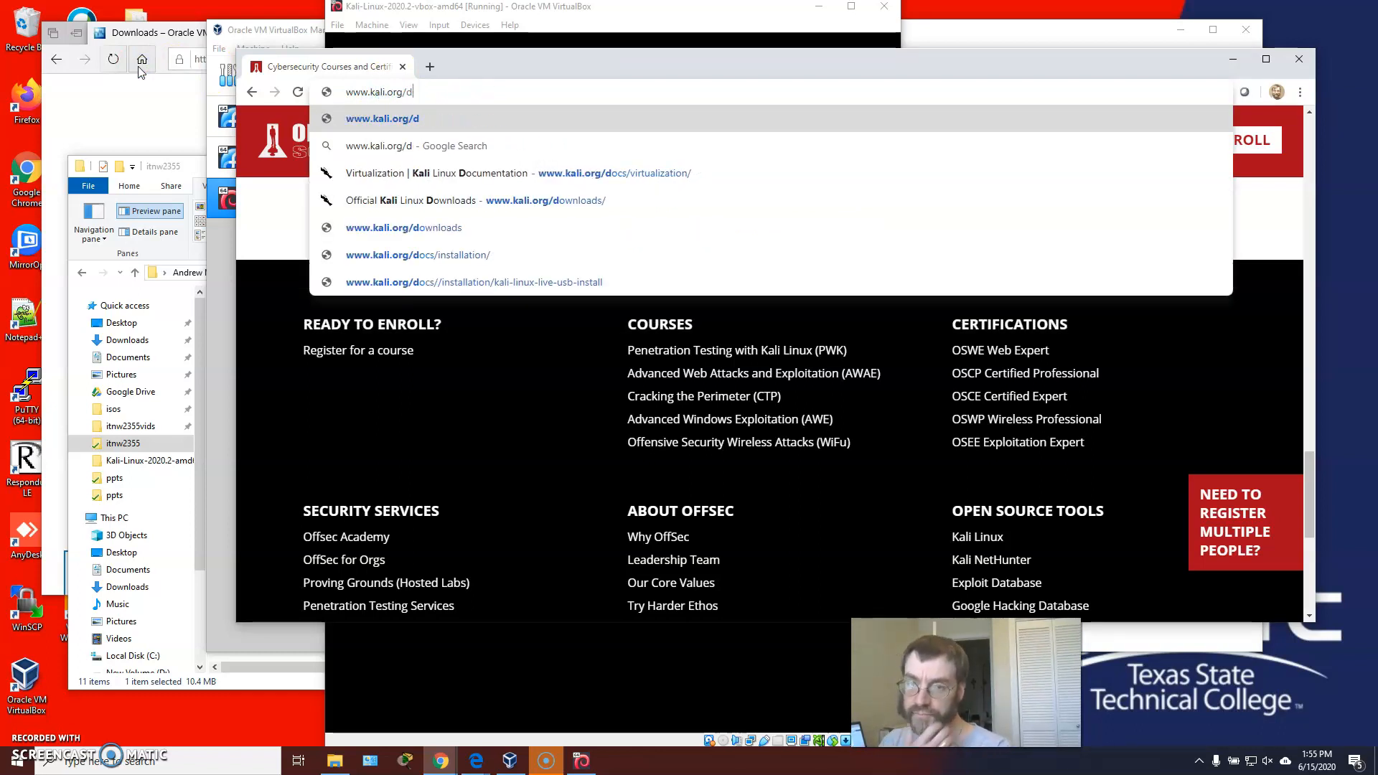
{"action": "key", "text": "Return"}
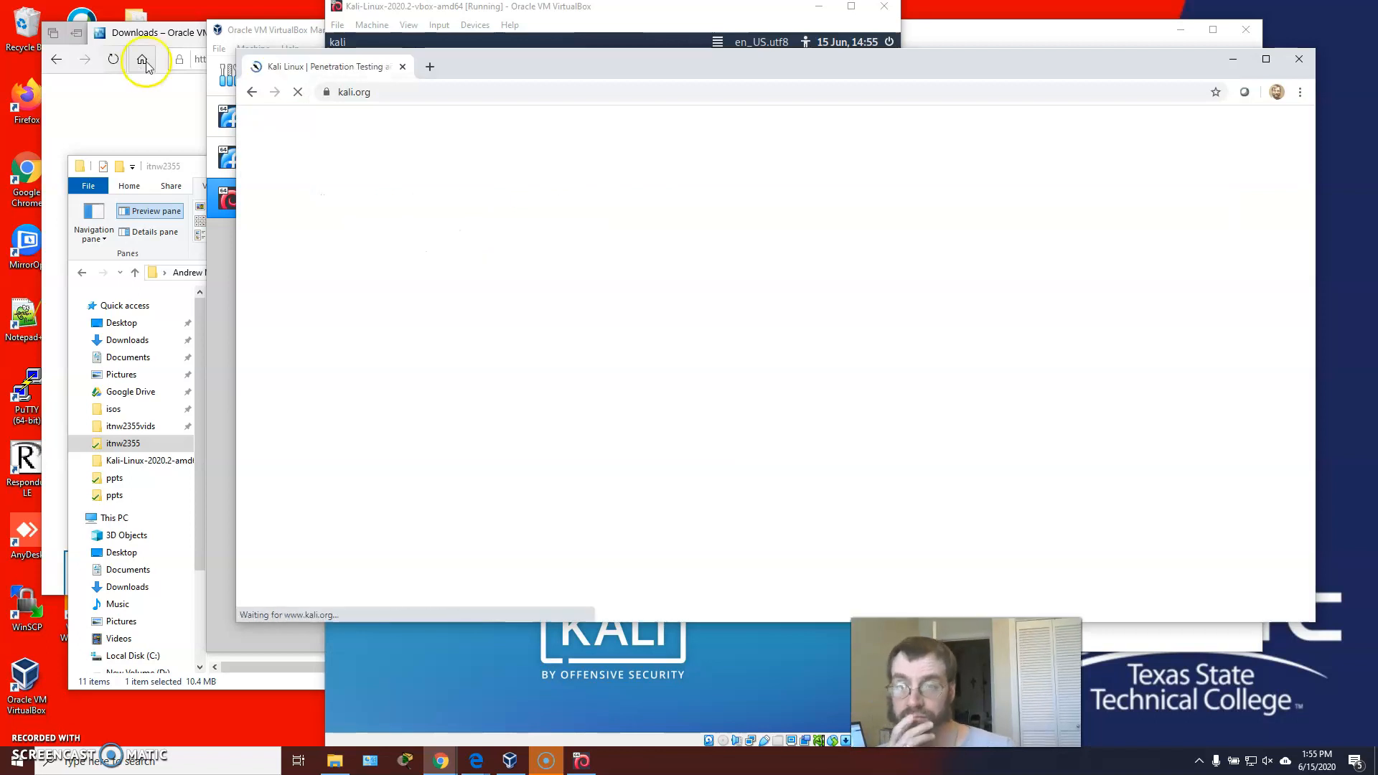
Step: Visit the Kali Linux Revealed book download page, examine its hard-copy and free-copy options, and widen the browser window
{"action": "mouse_move", "coordinate": [727, 142]}
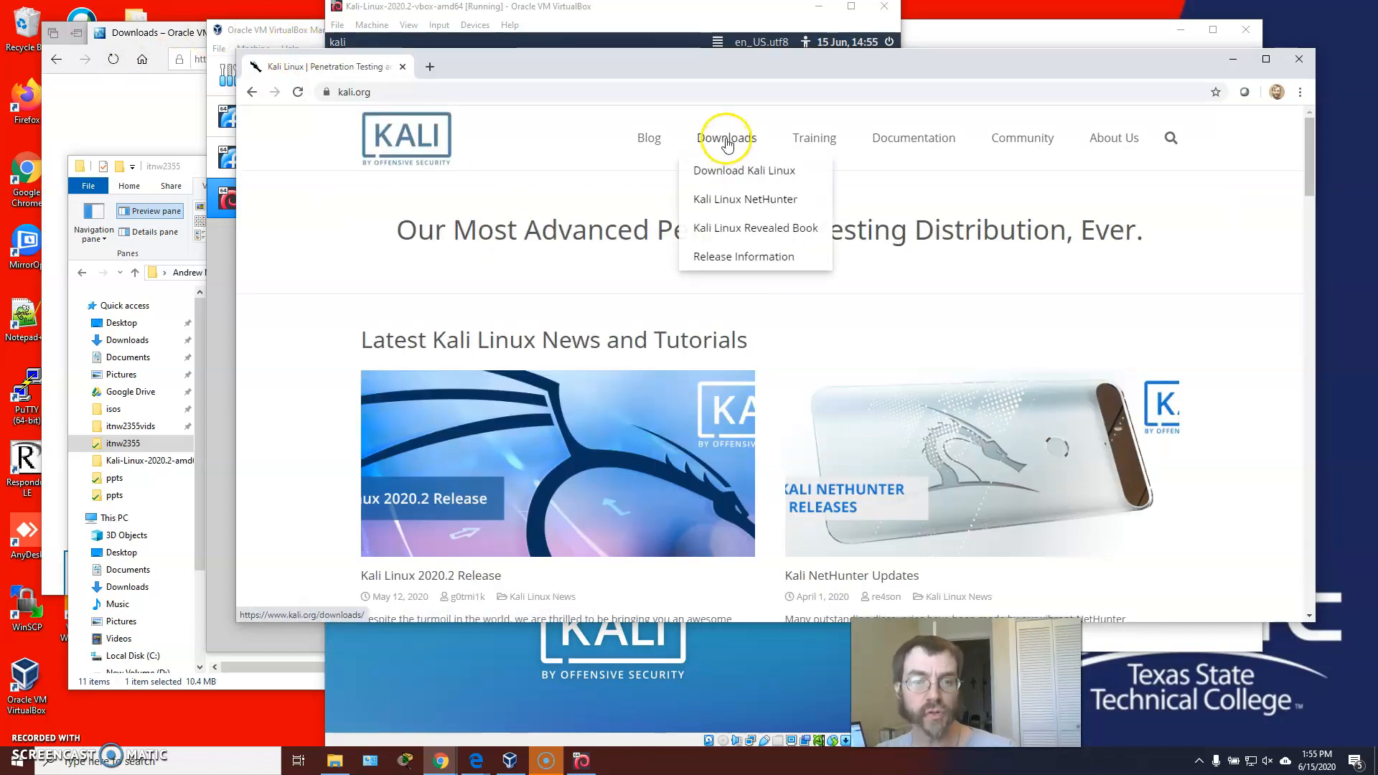
{"action": "left_click", "coordinate": [743, 228]}
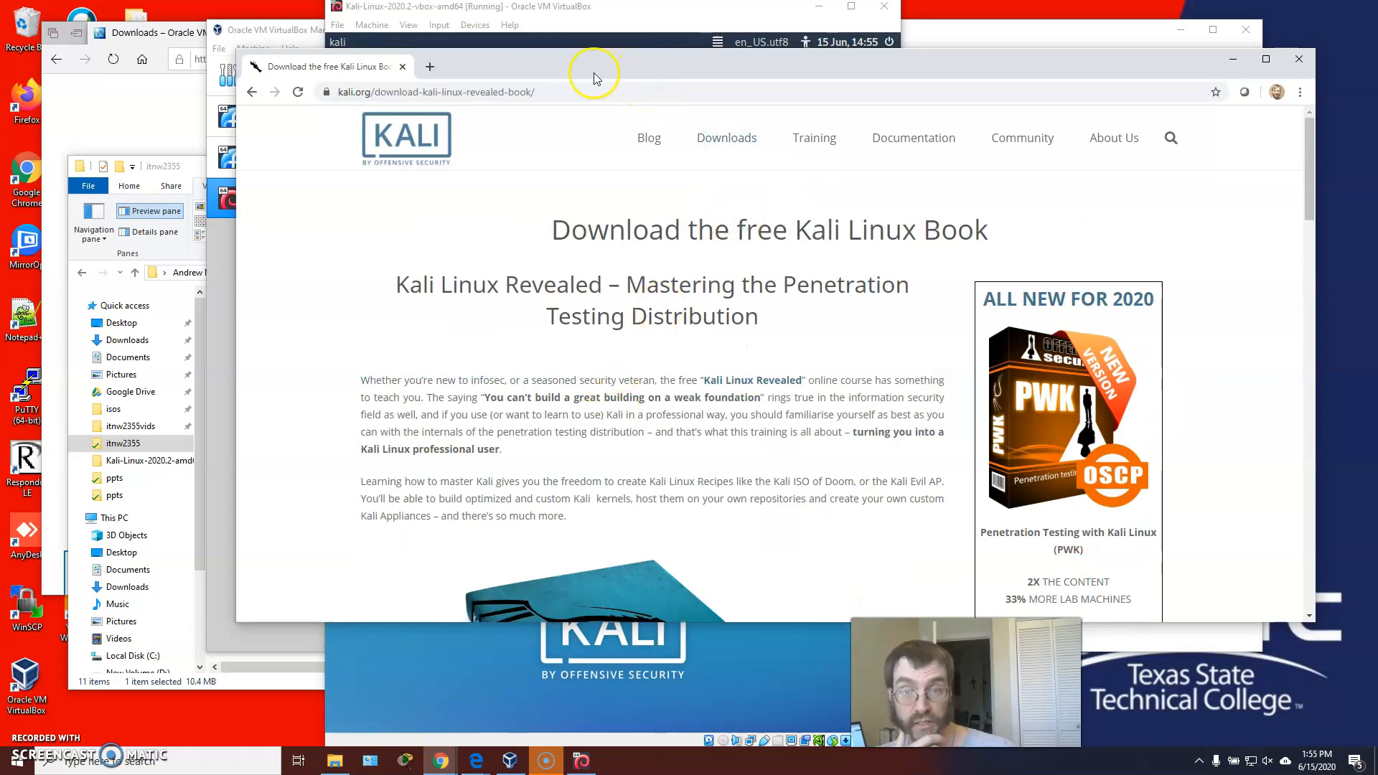
{"action": "scroll", "coordinate": [617, 359], "scroll_direction": "down", "scroll_amount": 10}
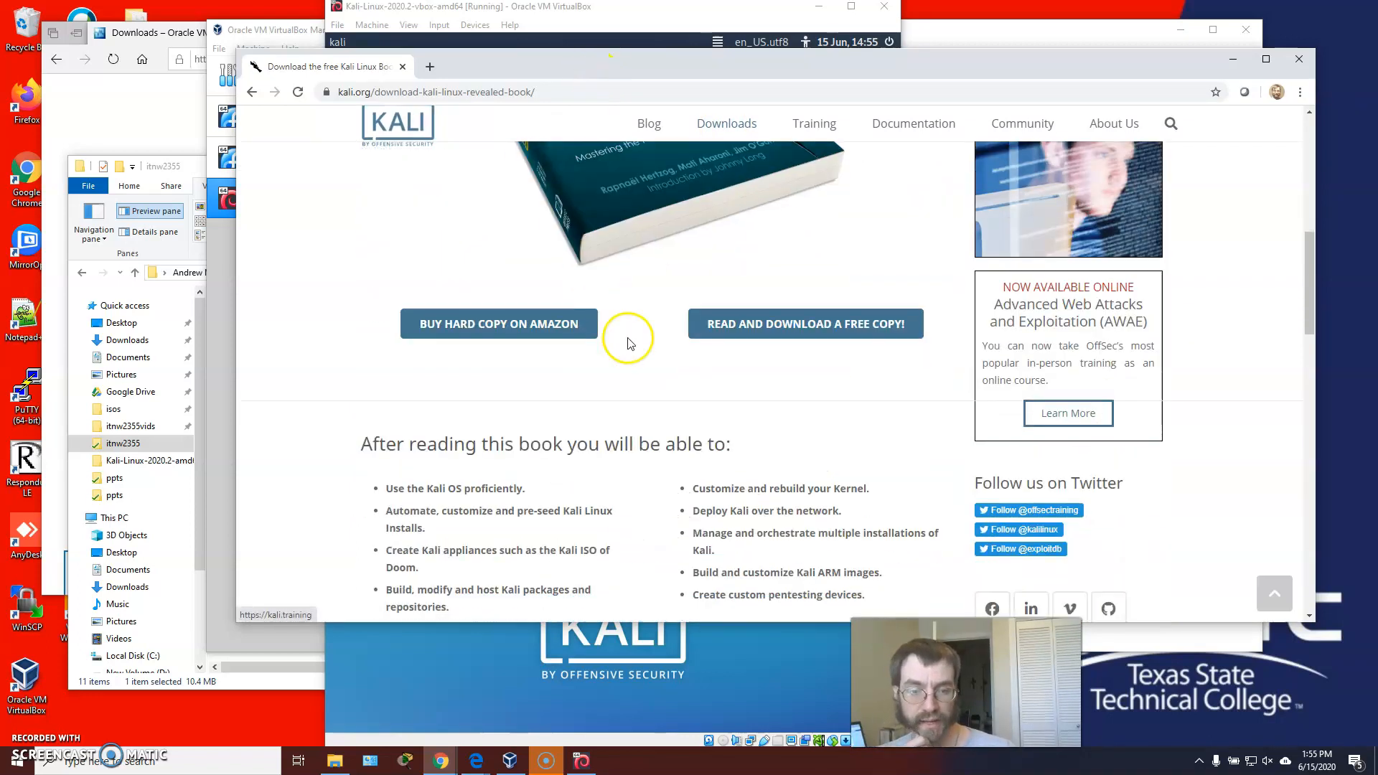
{"action": "scroll", "coordinate": [627, 342], "scroll_direction": "up", "scroll_amount": 4}
{"action": "scroll", "coordinate": [542, 315], "scroll_direction": "down", "scroll_amount": 2}
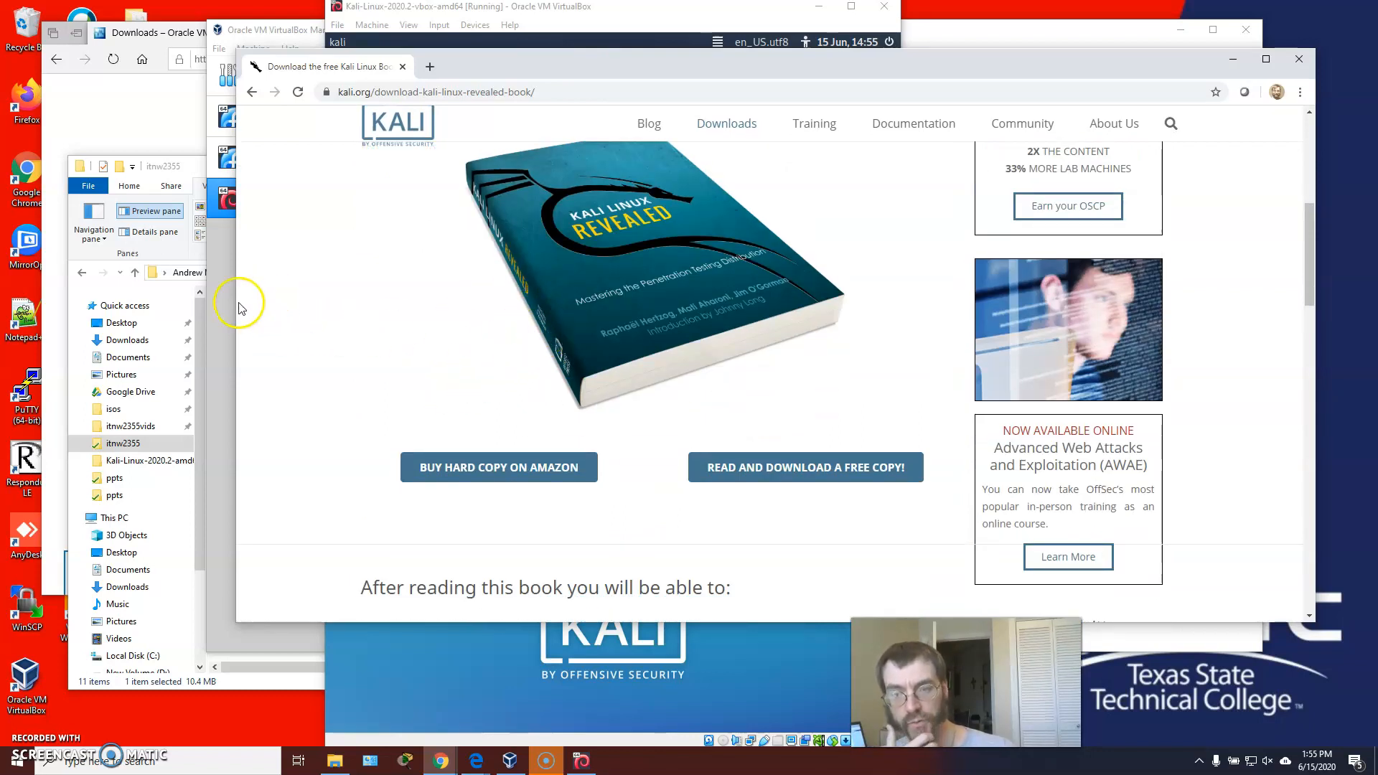
{"action": "left_click_drag", "start_coordinate": [236, 303], "coordinate": [183, 302]}
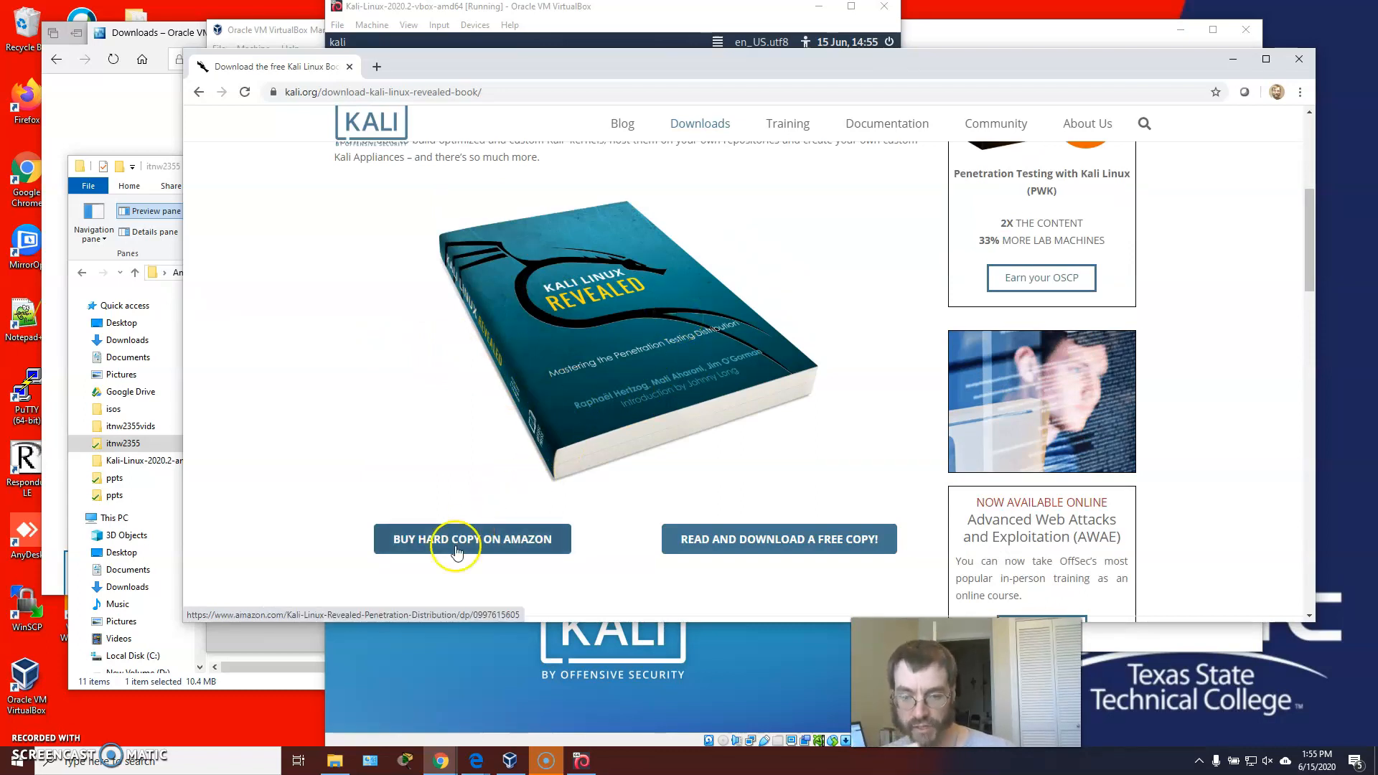
Step: Return to the running Kali machine, maximize its window, and log in as kali with the account password
{"action": "left_click", "coordinate": [617, 7]}
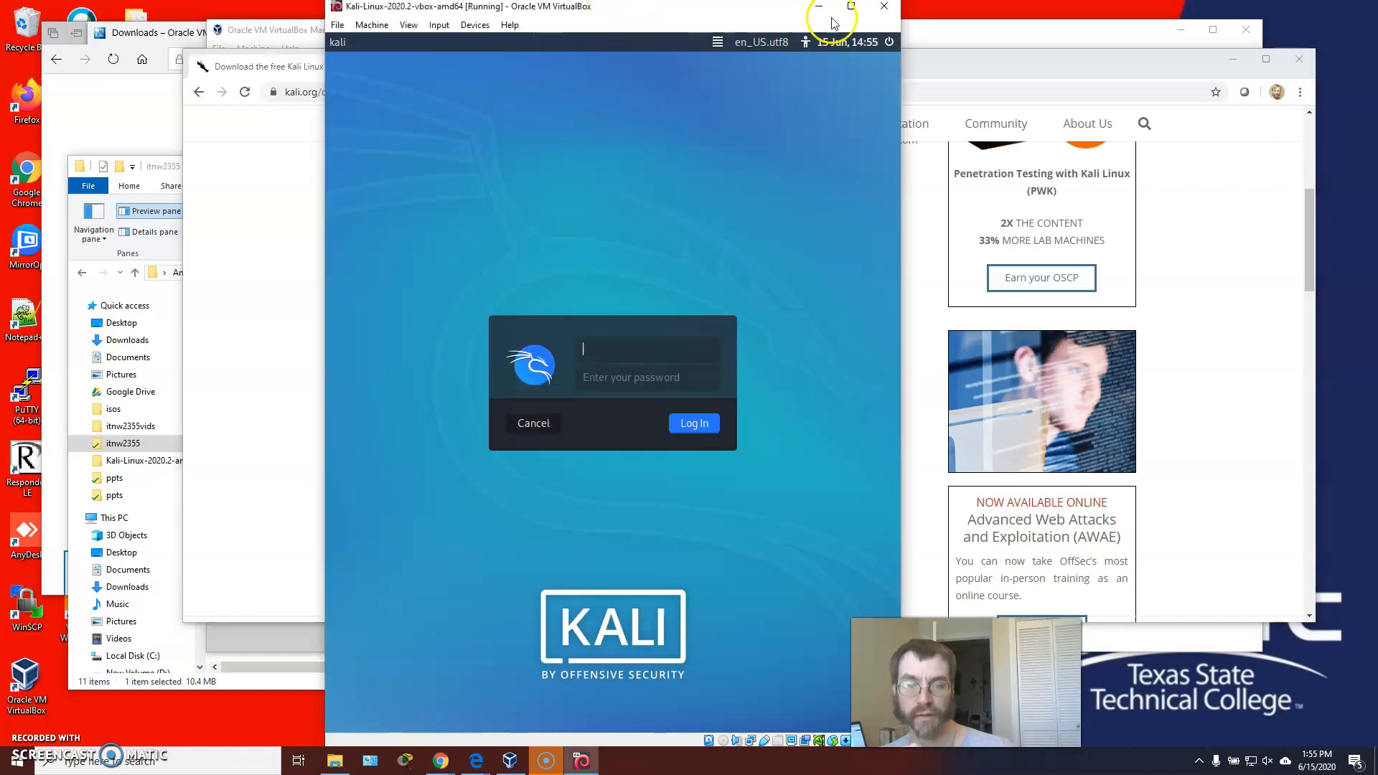
{"action": "left_click", "coordinate": [851, 7]}
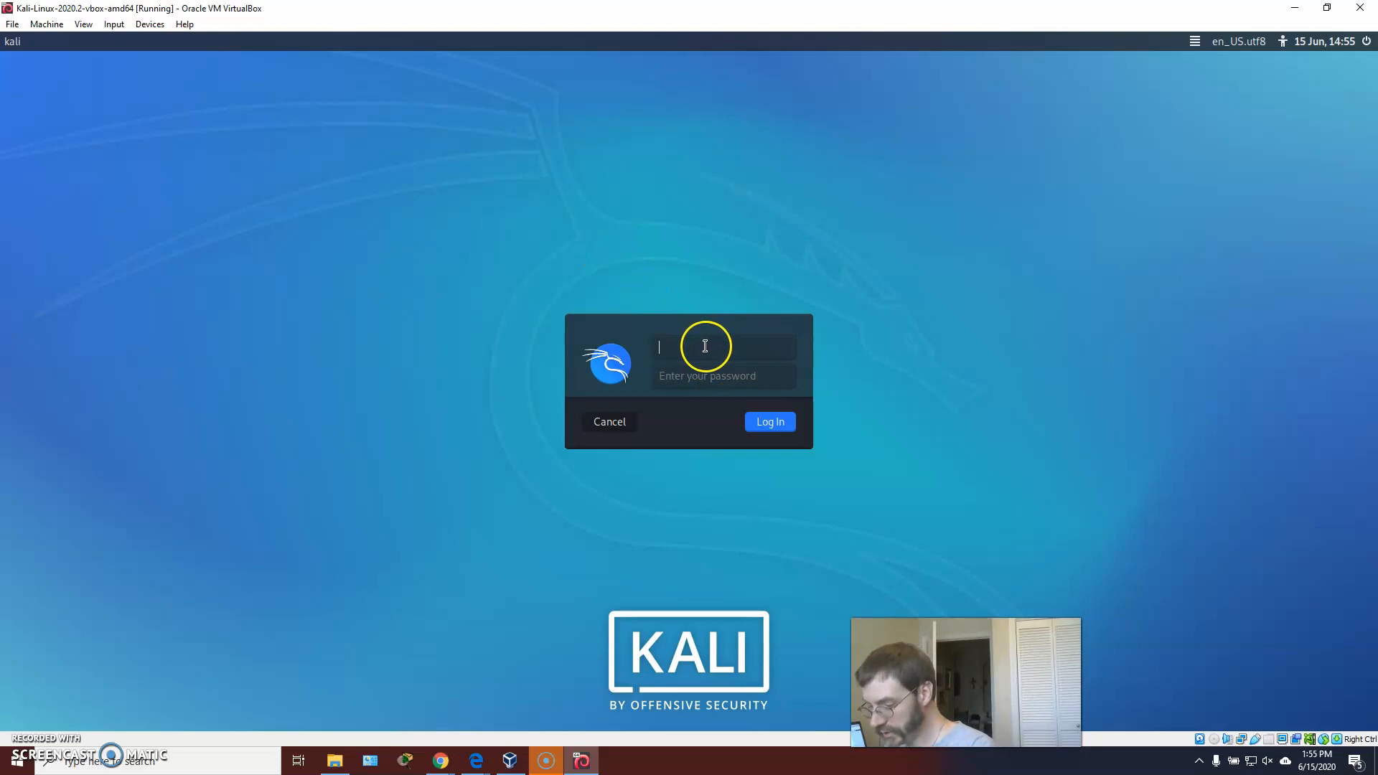
{"action": "key", "text": "Return"}
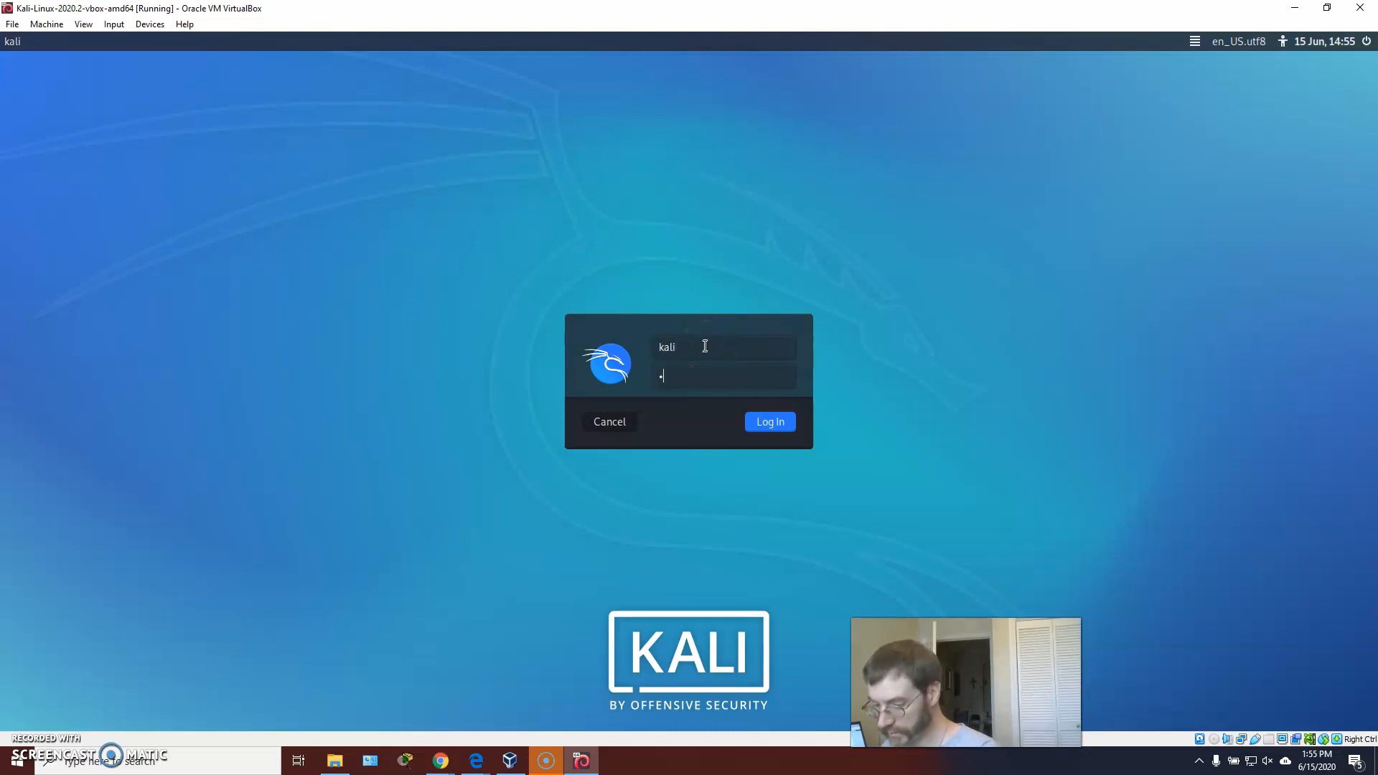
{"action": "left_click", "coordinate": [770, 421]}
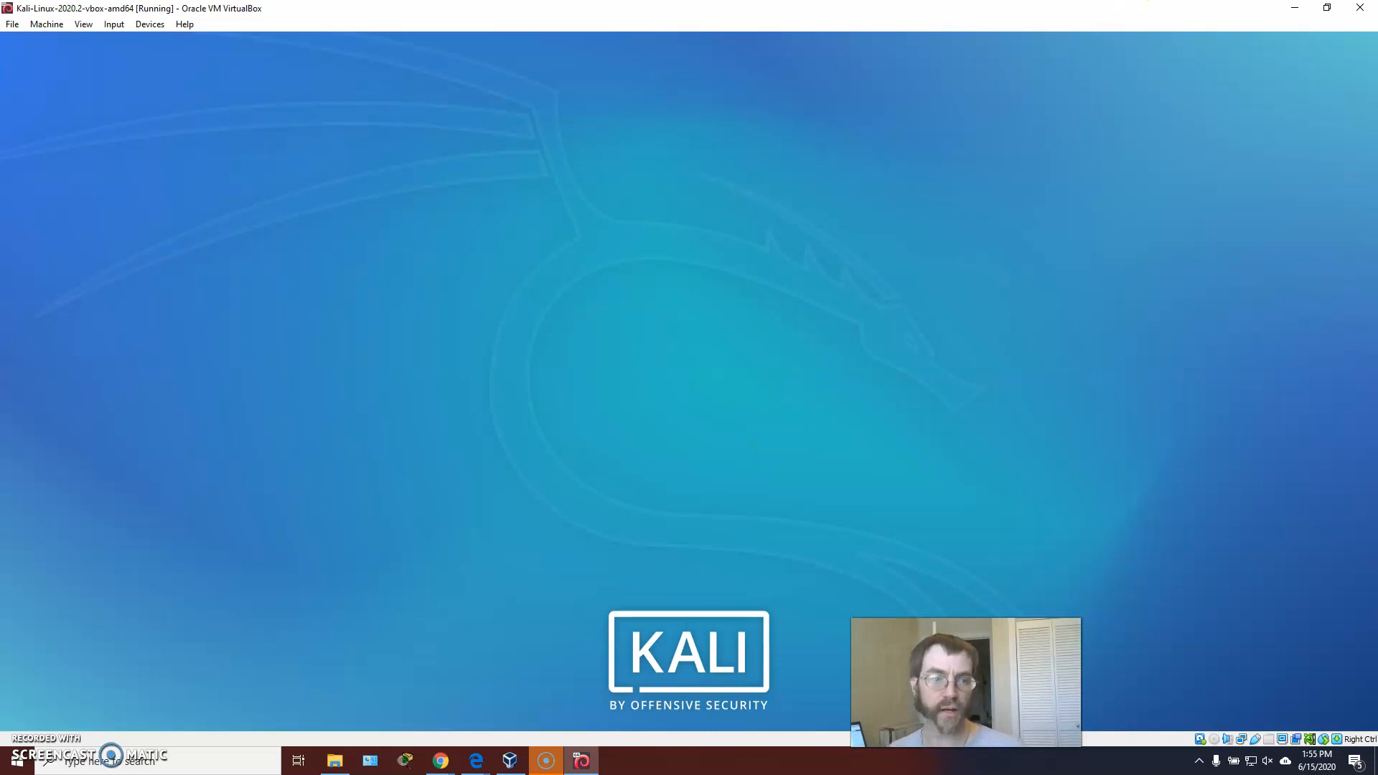
Step: Restore the Kali machine's window to its smaller size, widen it, and maximize it again
{"action": "left_click", "coordinate": [1326, 7]}
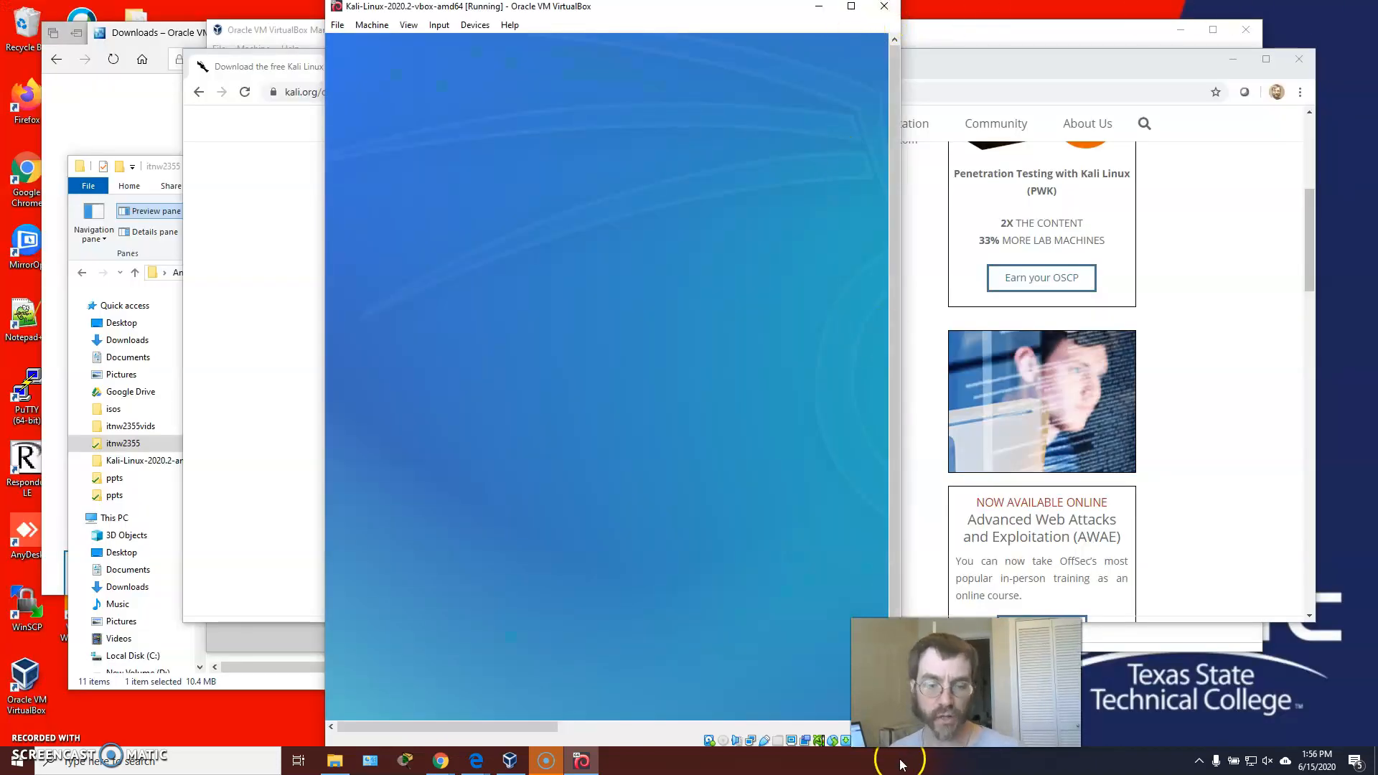
{"action": "left_click_drag", "start_coordinate": [898, 744], "coordinate": [1337, 750]}
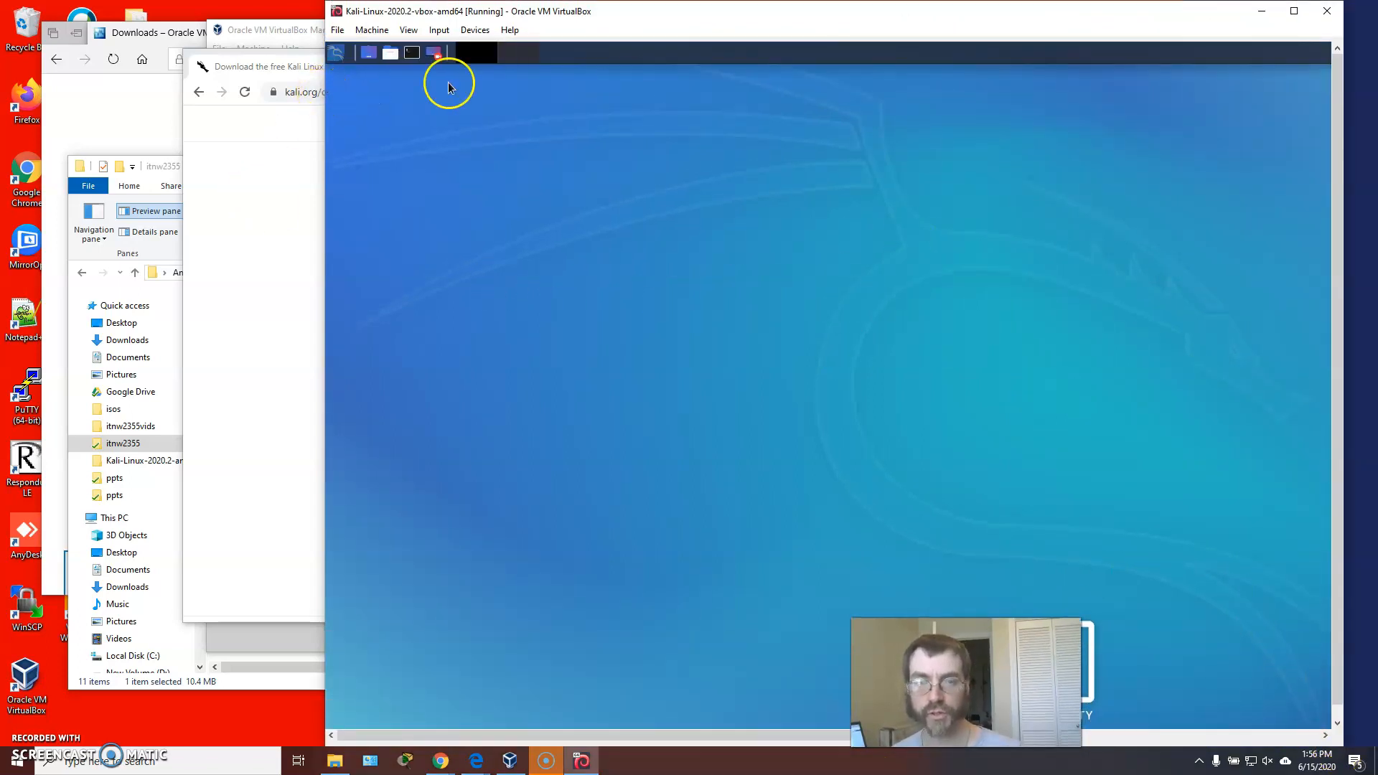
{"action": "left_click", "coordinate": [1294, 11]}
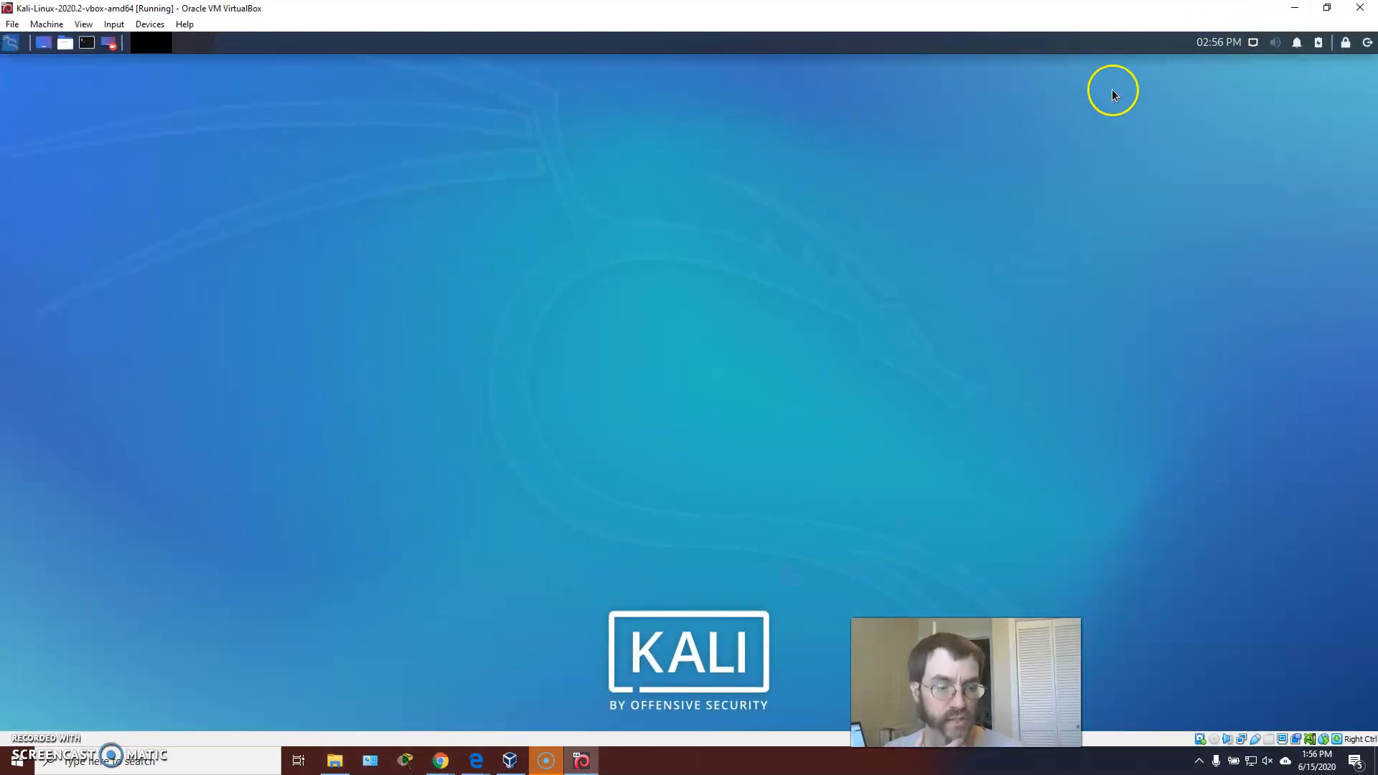
{"action": "left_click", "coordinate": [555, 760]}
{"action": "left_click", "coordinate": [681, 316]}
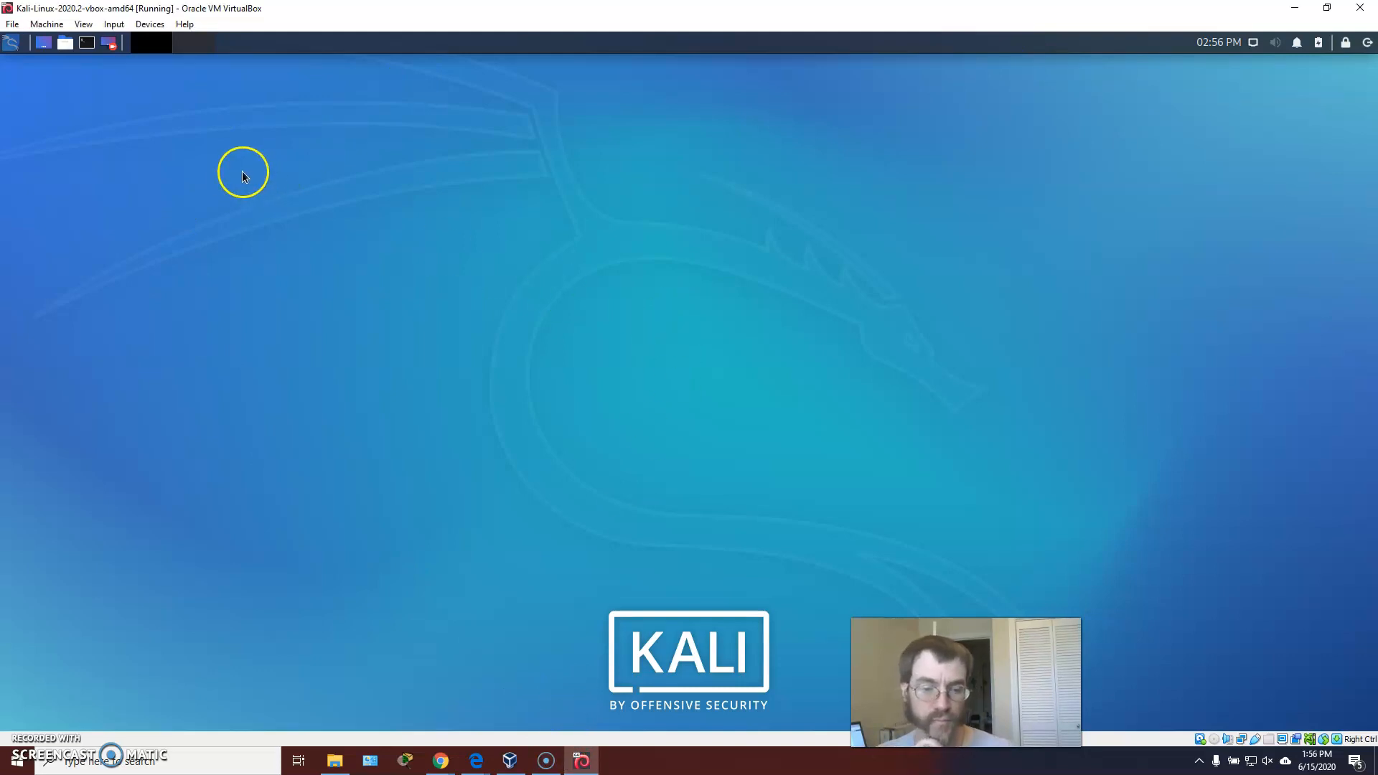
Step: Open a terminal on the Kali desktop, move it toward the middle, and close the three extra terminal windows
{"action": "left_click", "coordinate": [88, 50]}
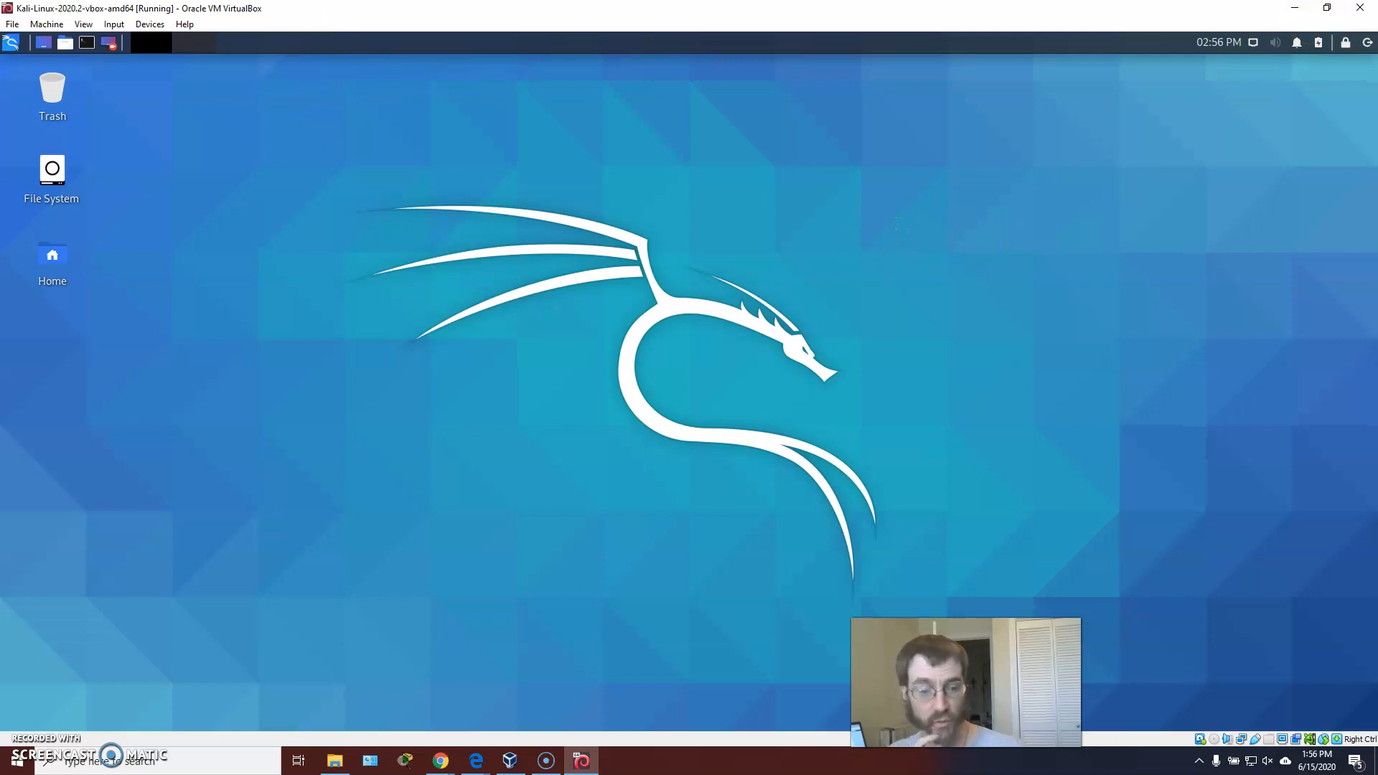
{"action": "key", "text": "ctrl+alt+t"}
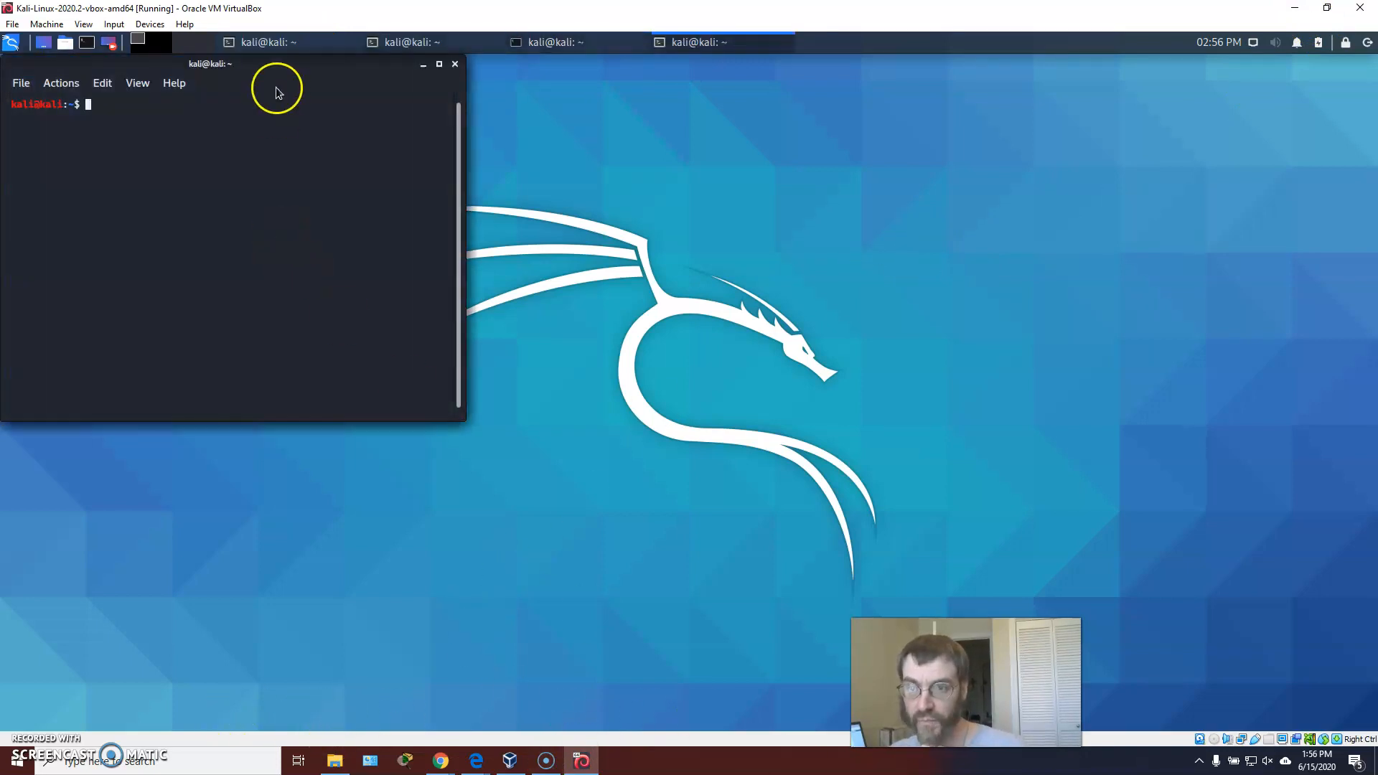
{"action": "left_click_drag", "start_coordinate": [261, 64], "coordinate": [502, 173]}
{"action": "left_click", "coordinate": [461, 65]}
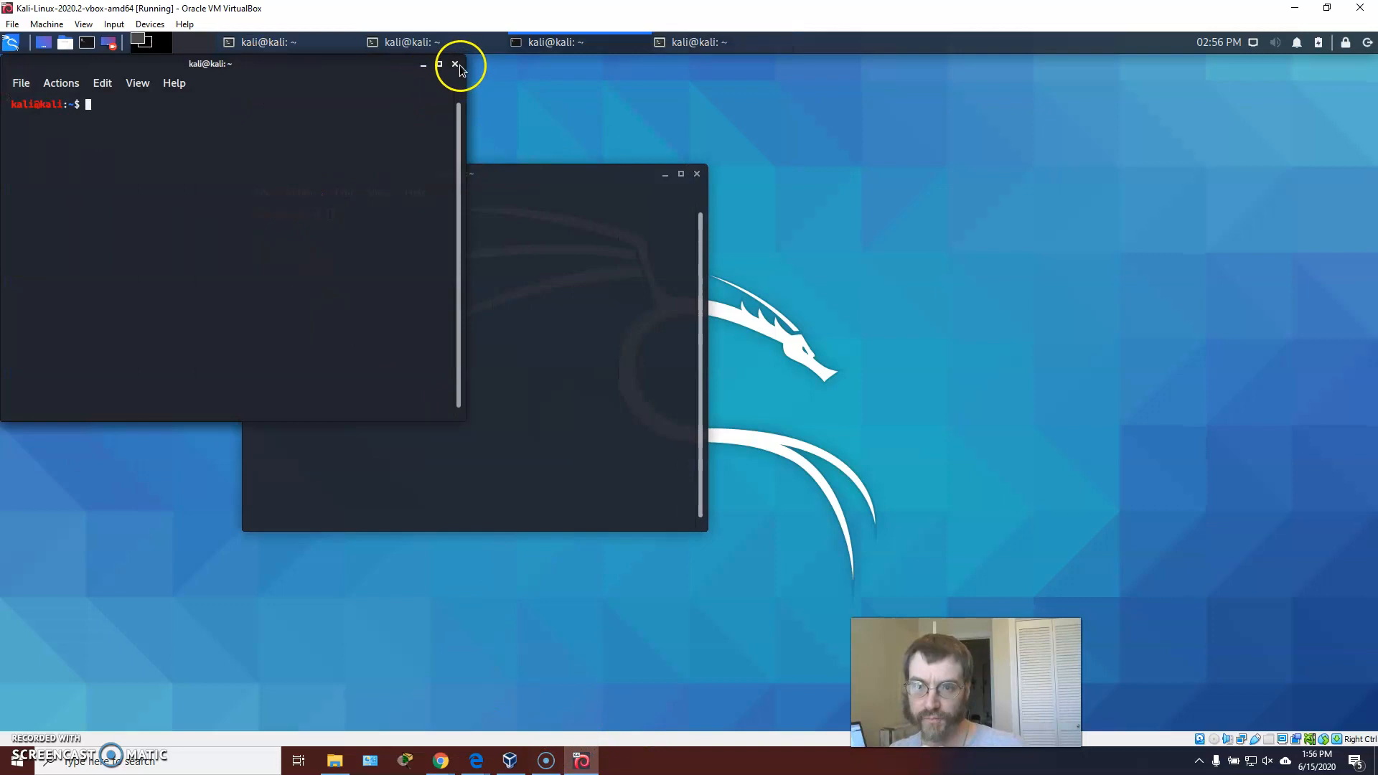
{"action": "left_click", "coordinate": [453, 64]}
{"action": "left_click", "coordinate": [456, 64]}
{"action": "left_click", "coordinate": [457, 64]}
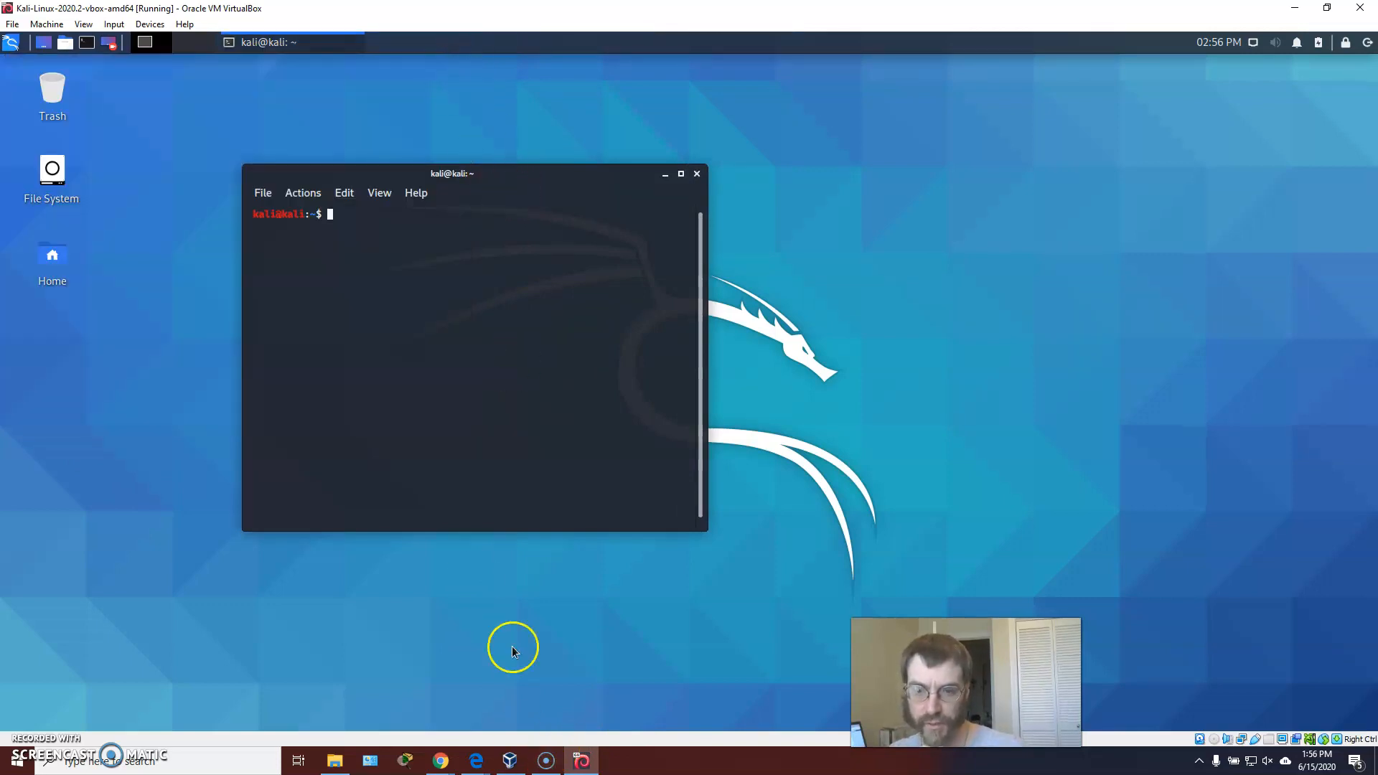
Step: Run sudo apt-get update in the terminal, widen its window to 156 x 27, and authenticate with the sudo password
{"action": "type", "text": "sudo "}
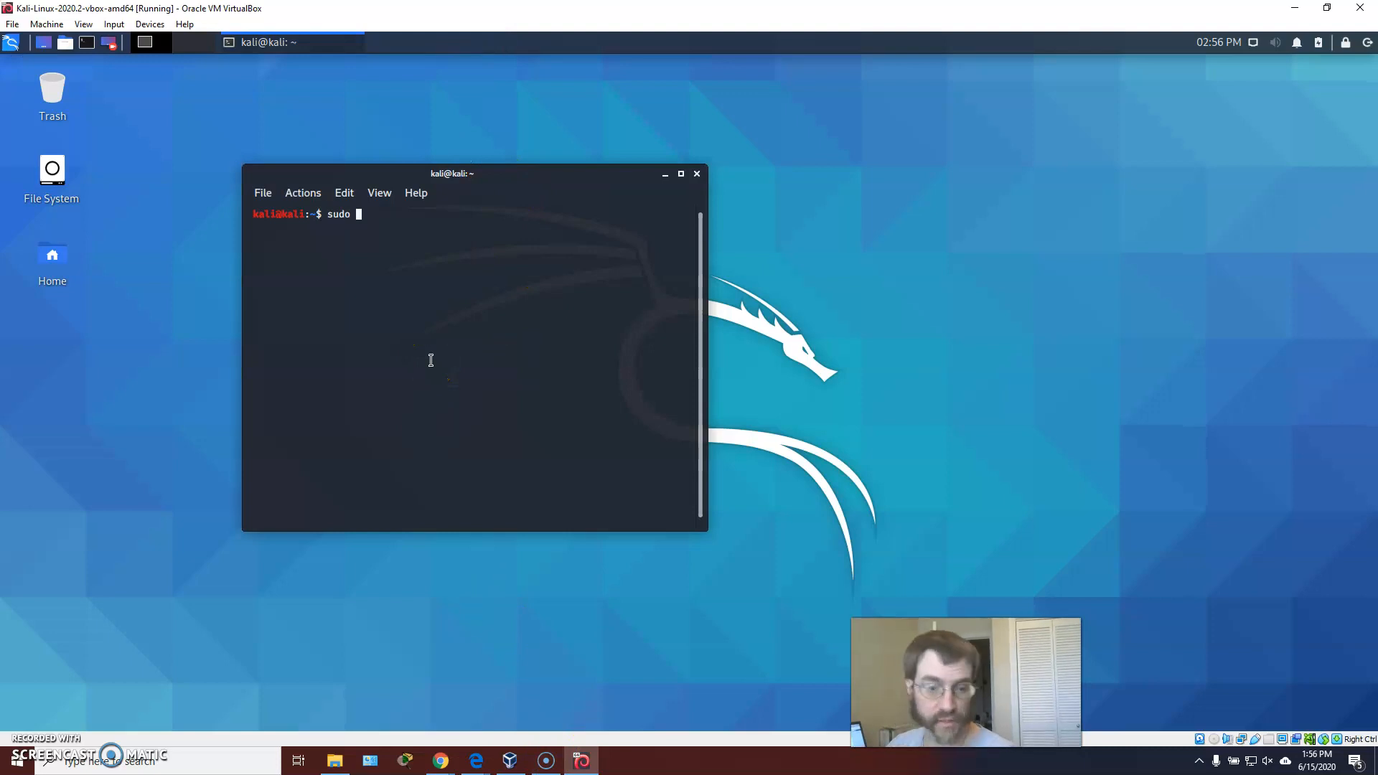
{"action": "type", "text": "apt-g"}
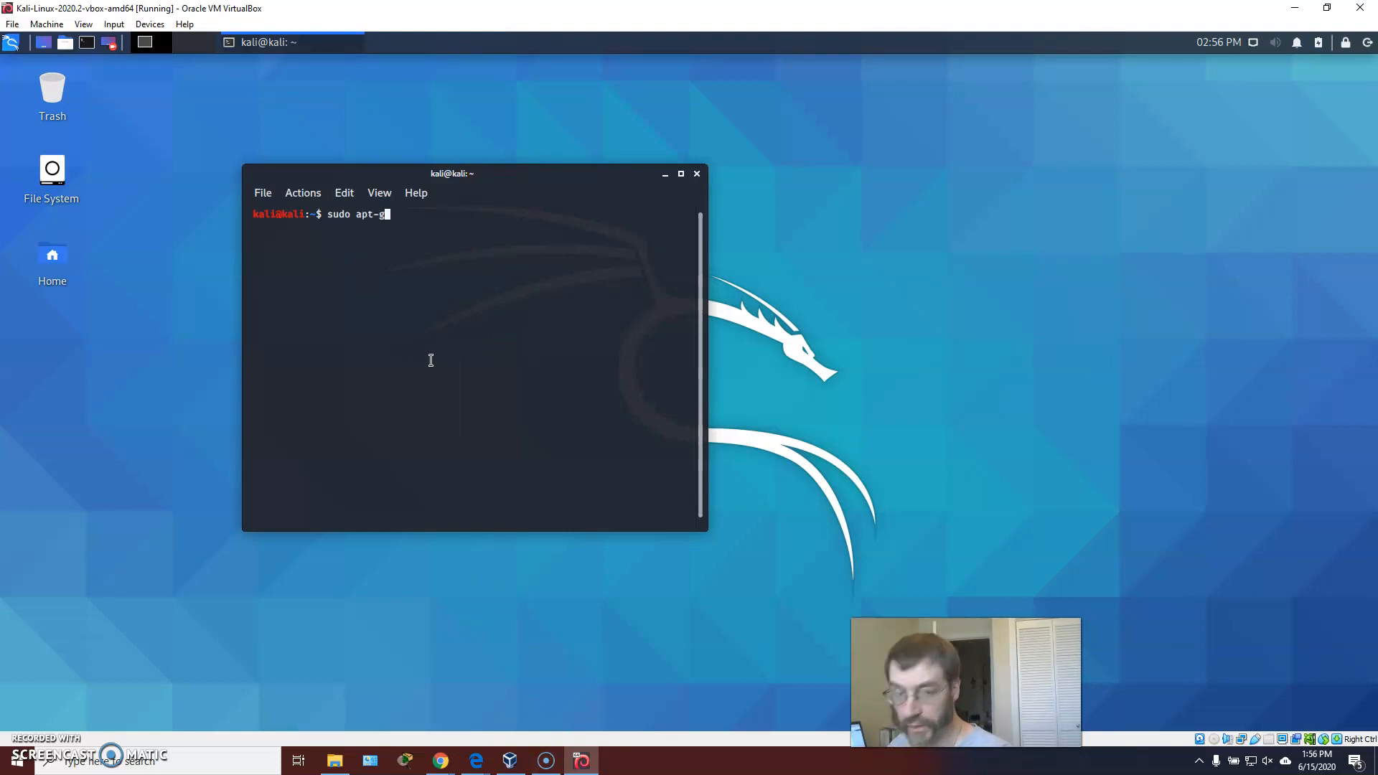
{"action": "type", "text": "et update"}
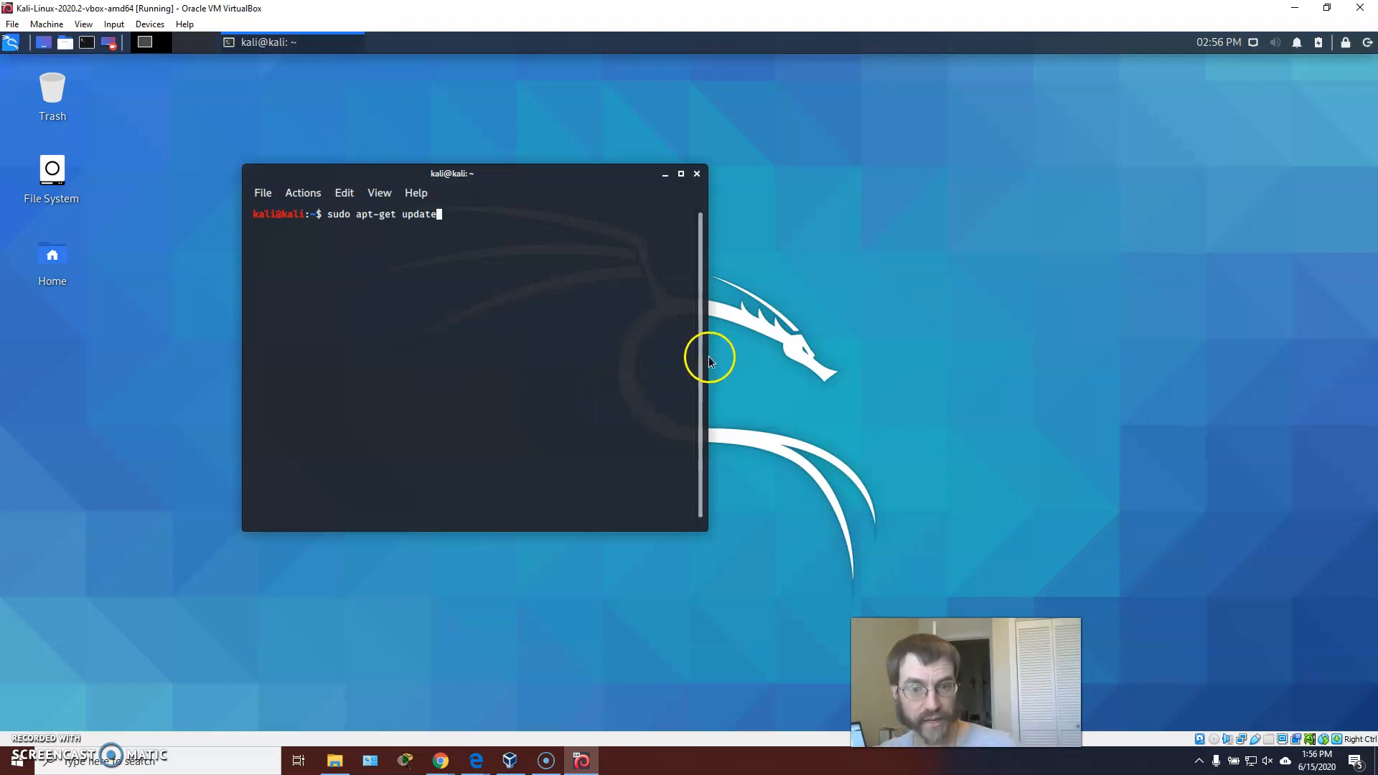
{"action": "left_click_drag", "start_coordinate": [700, 356], "coordinate": [1169, 363]}
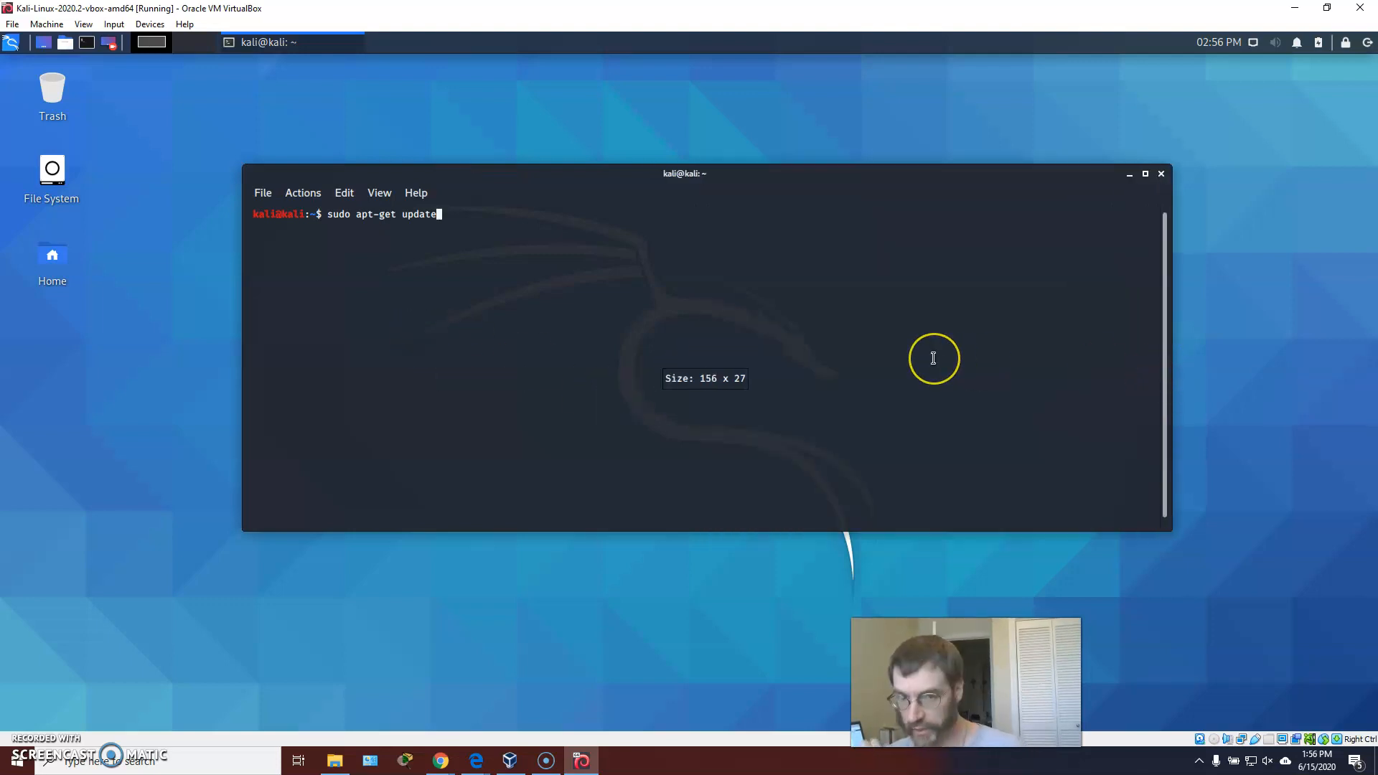
{"action": "key", "text": "Return"}
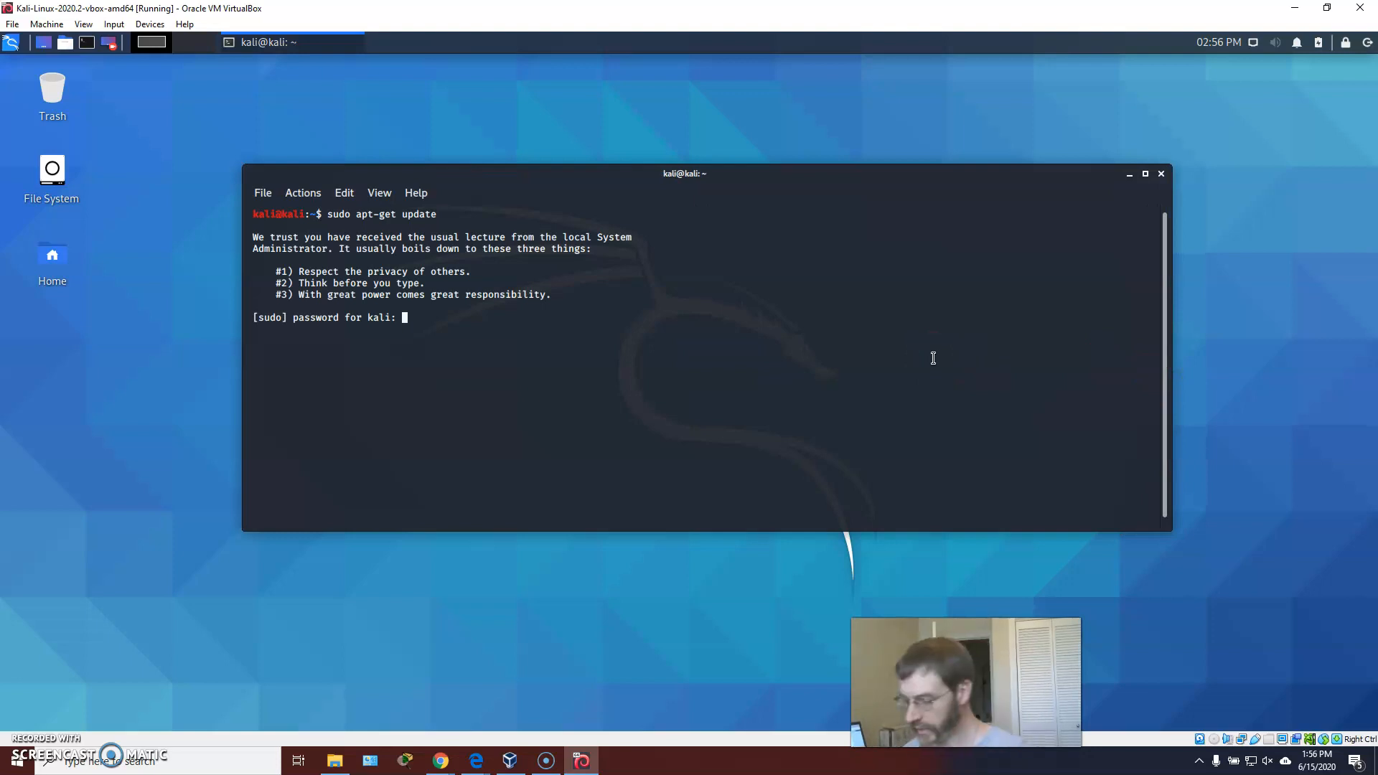
{"action": "key", "text": "Return"}
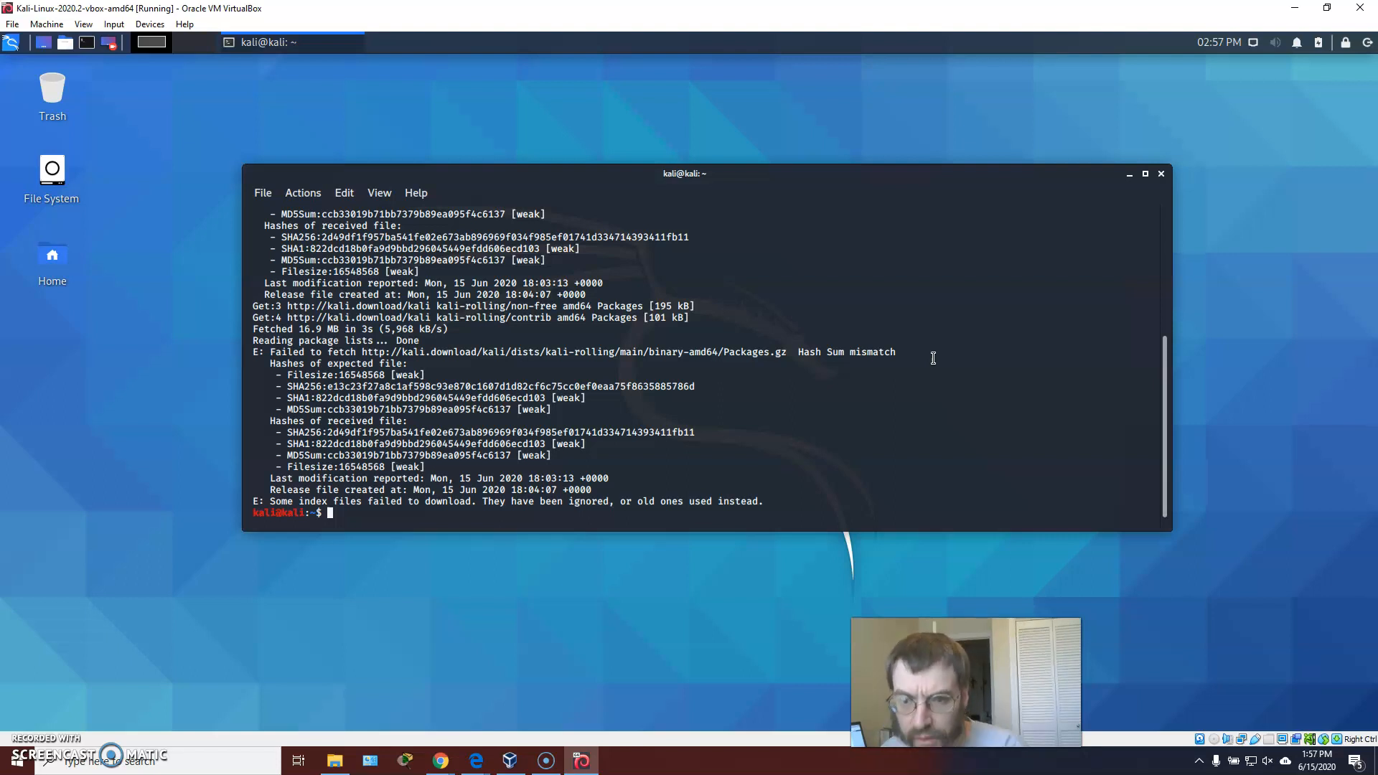
Step: Compare the expected and received SHA256, SHA1 and MD5 hashes for Packages.gz in the update output
{"action": "left_click_drag", "start_coordinate": [549, 399], "coordinate": [316, 399]}
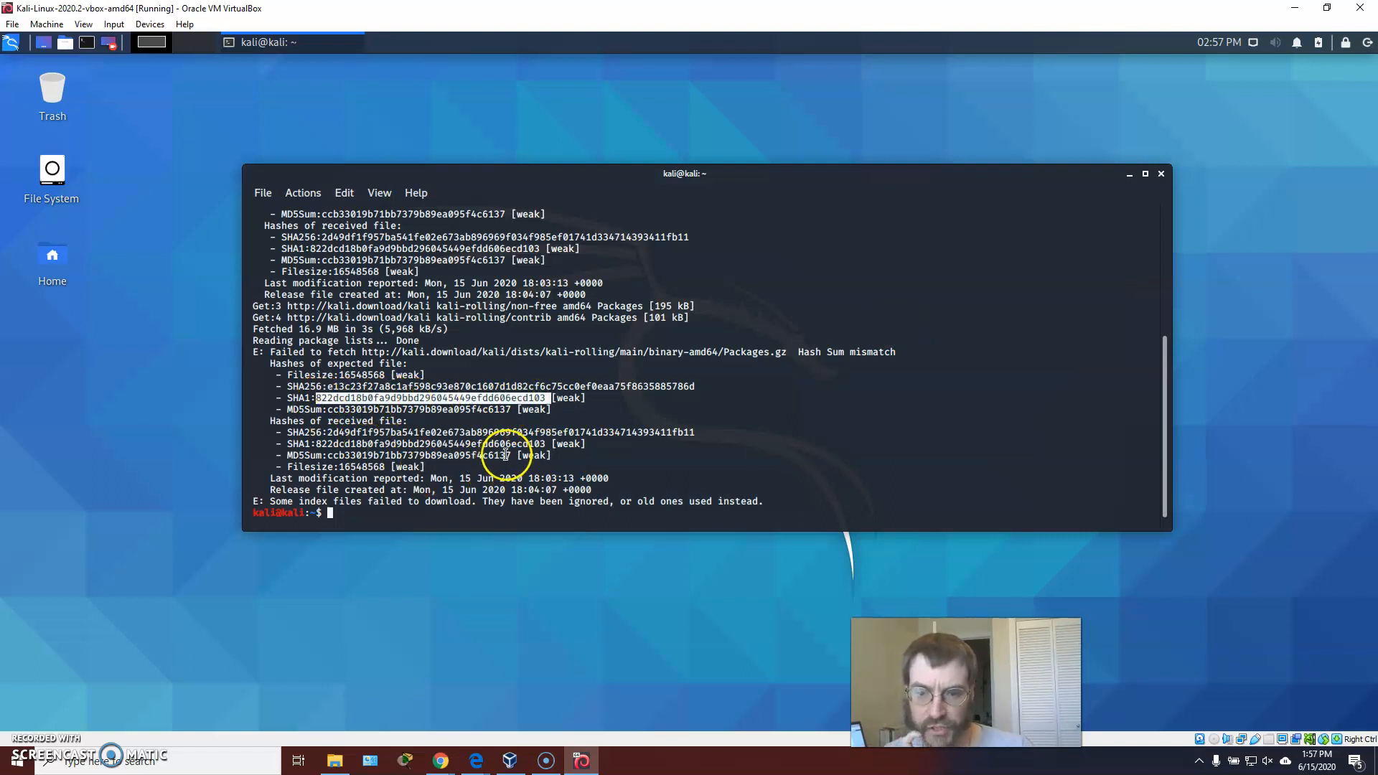
{"action": "left_click_drag", "start_coordinate": [511, 455], "coordinate": [333, 455]}
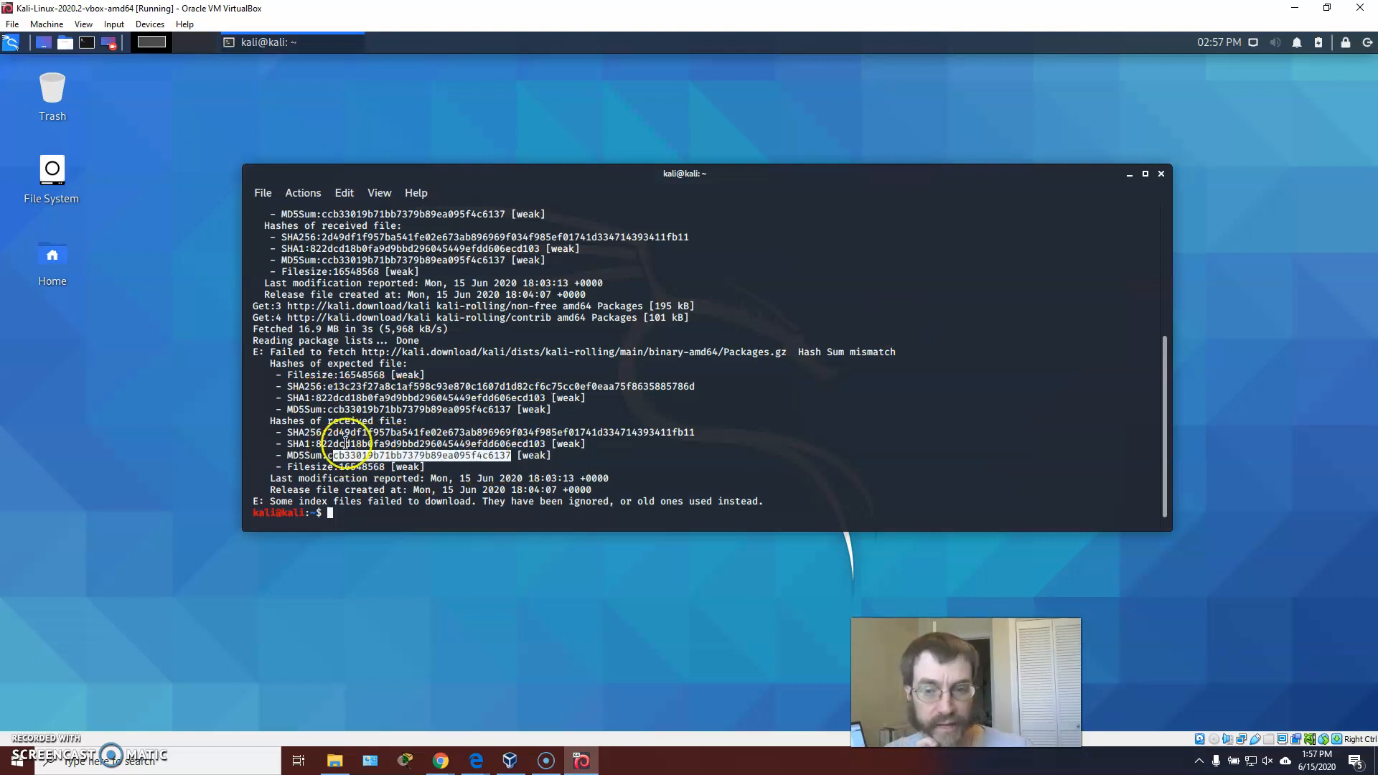
{"action": "left_click_drag", "start_coordinate": [620, 386], "coordinate": [328, 388]}
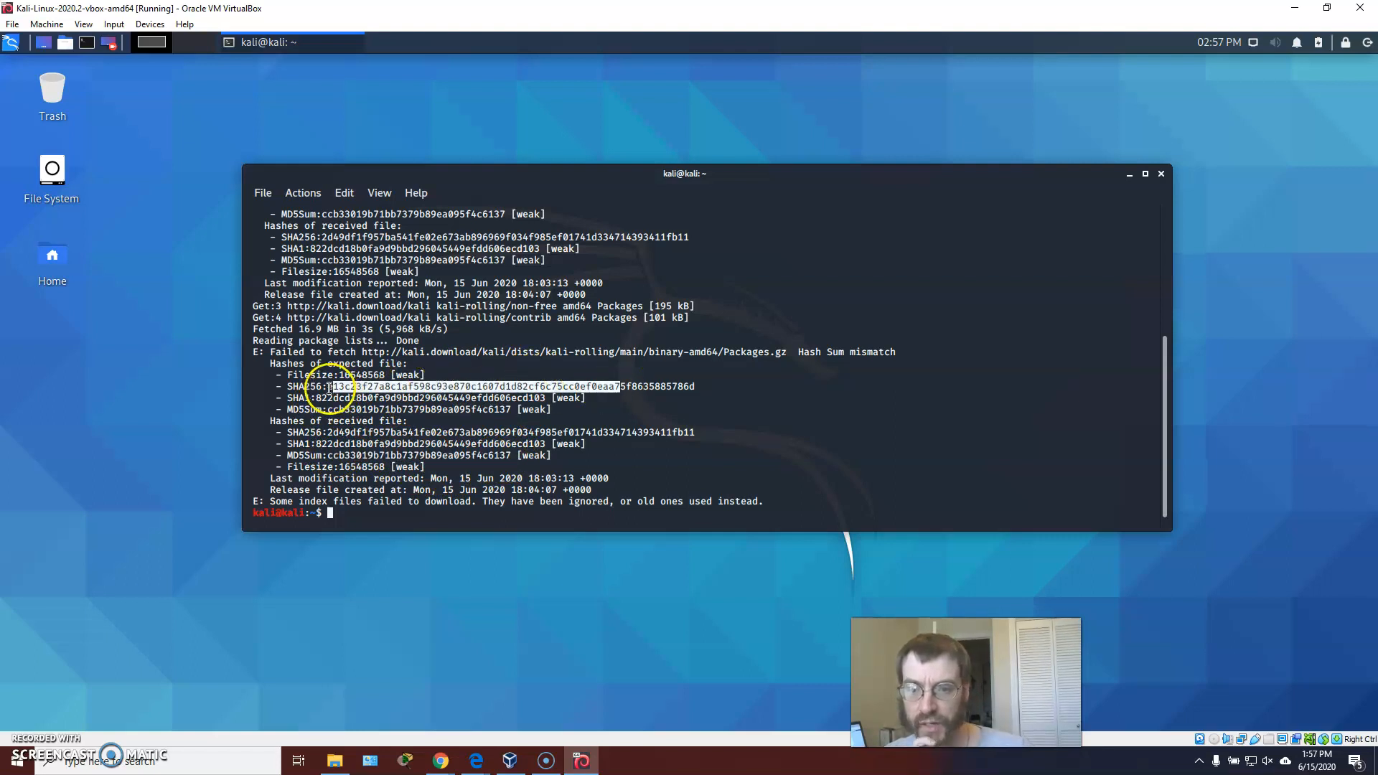
{"action": "left_click", "coordinate": [329, 389]}
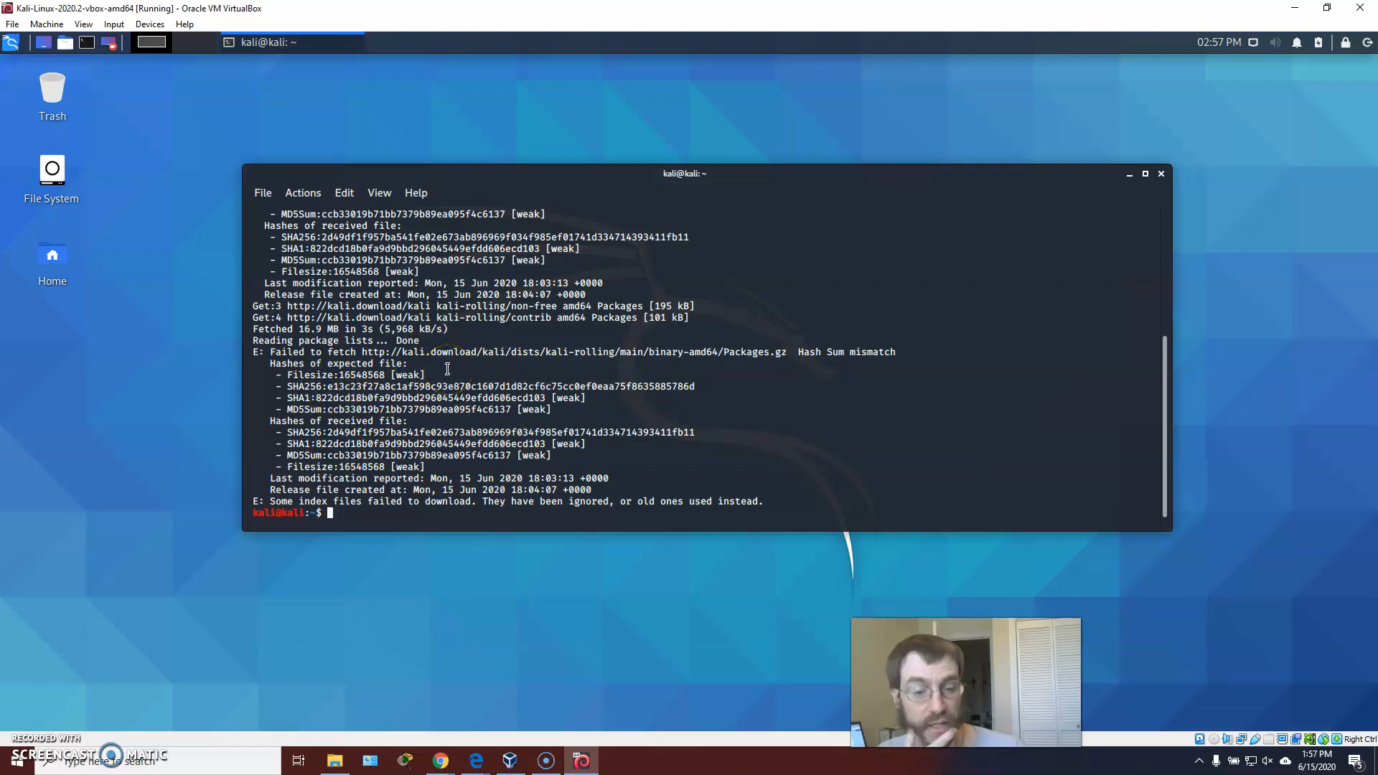
{"action": "scroll", "coordinate": [447, 369], "scroll_direction": "up", "scroll_amount": 6}
{"action": "left_click", "coordinate": [450, 358]}
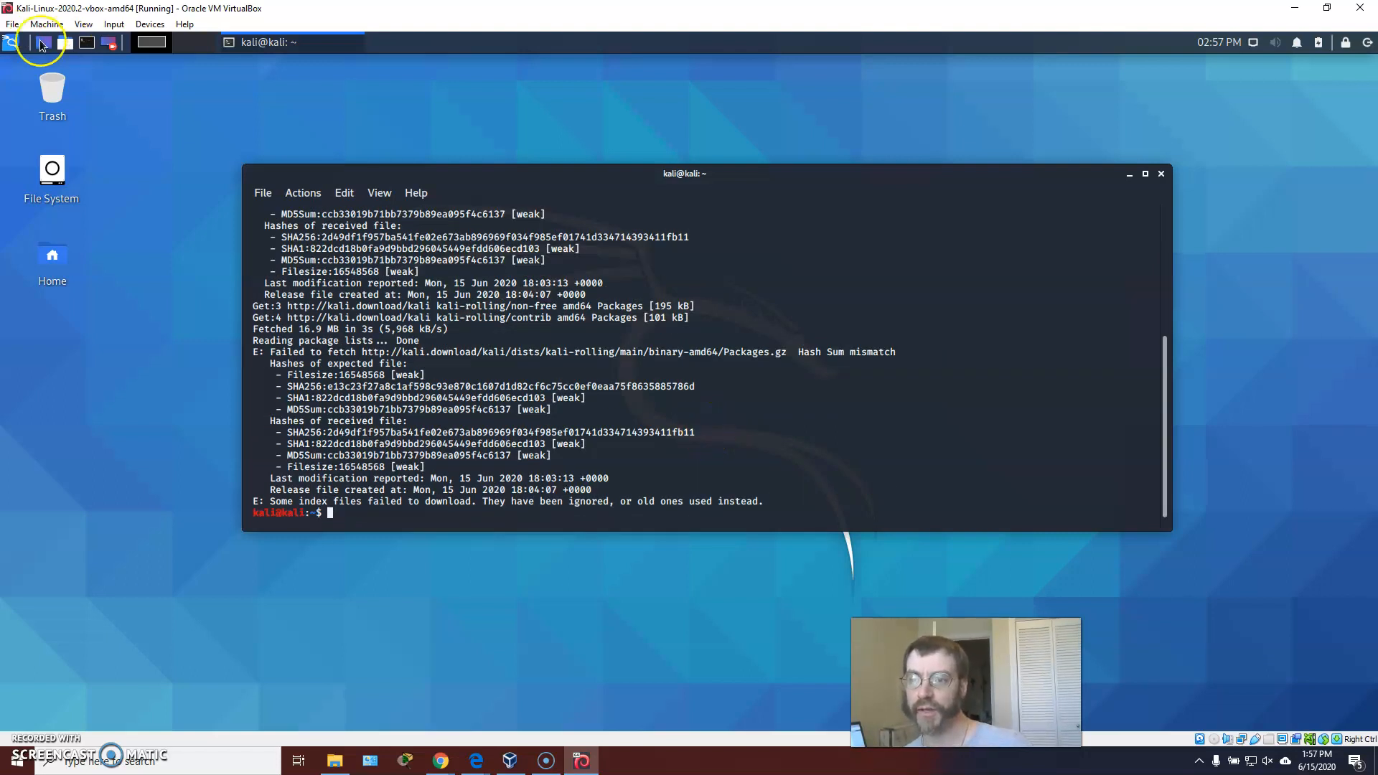
Step: Check the Password Attacks tools among the Kali applications and try to install johnny with sudo apt-get install johnny
{"action": "left_click", "coordinate": [11, 45]}
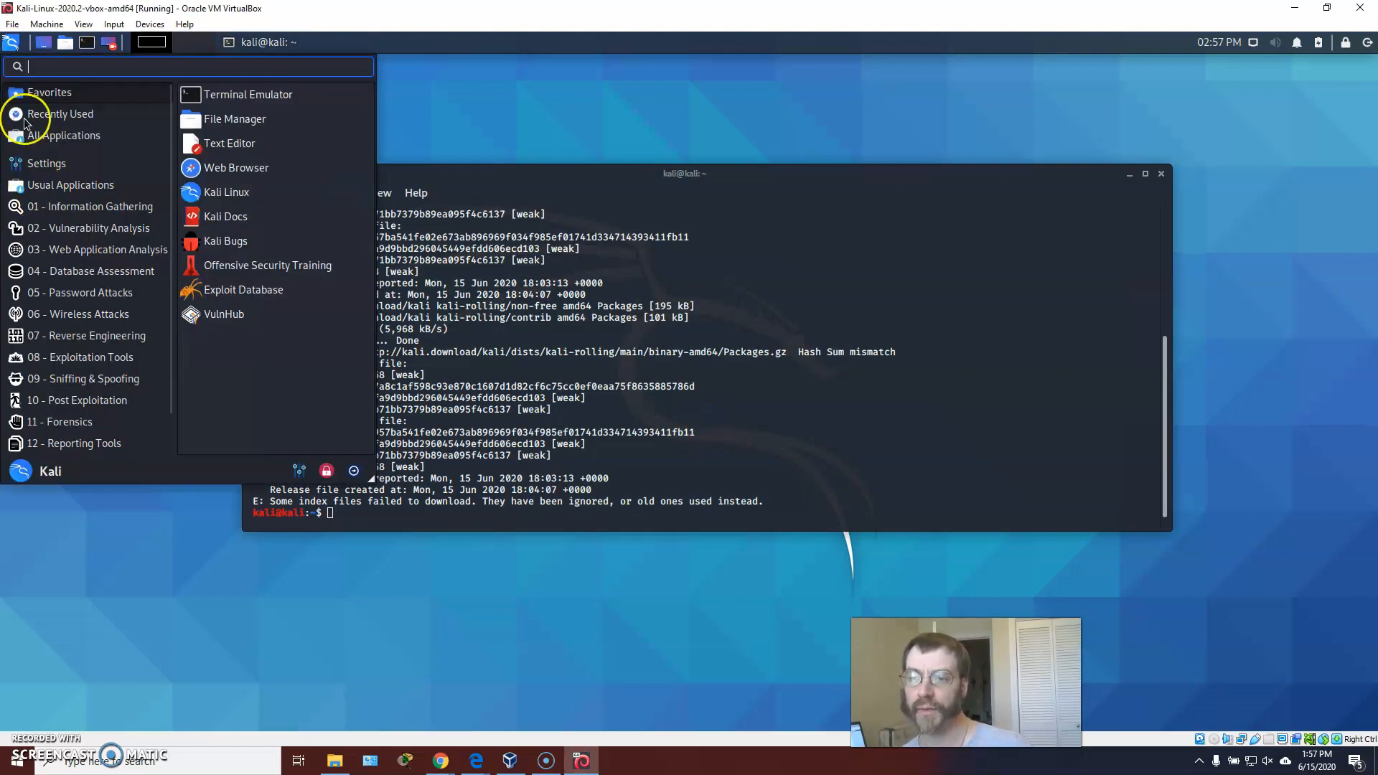
{"action": "left_click", "coordinate": [101, 293]}
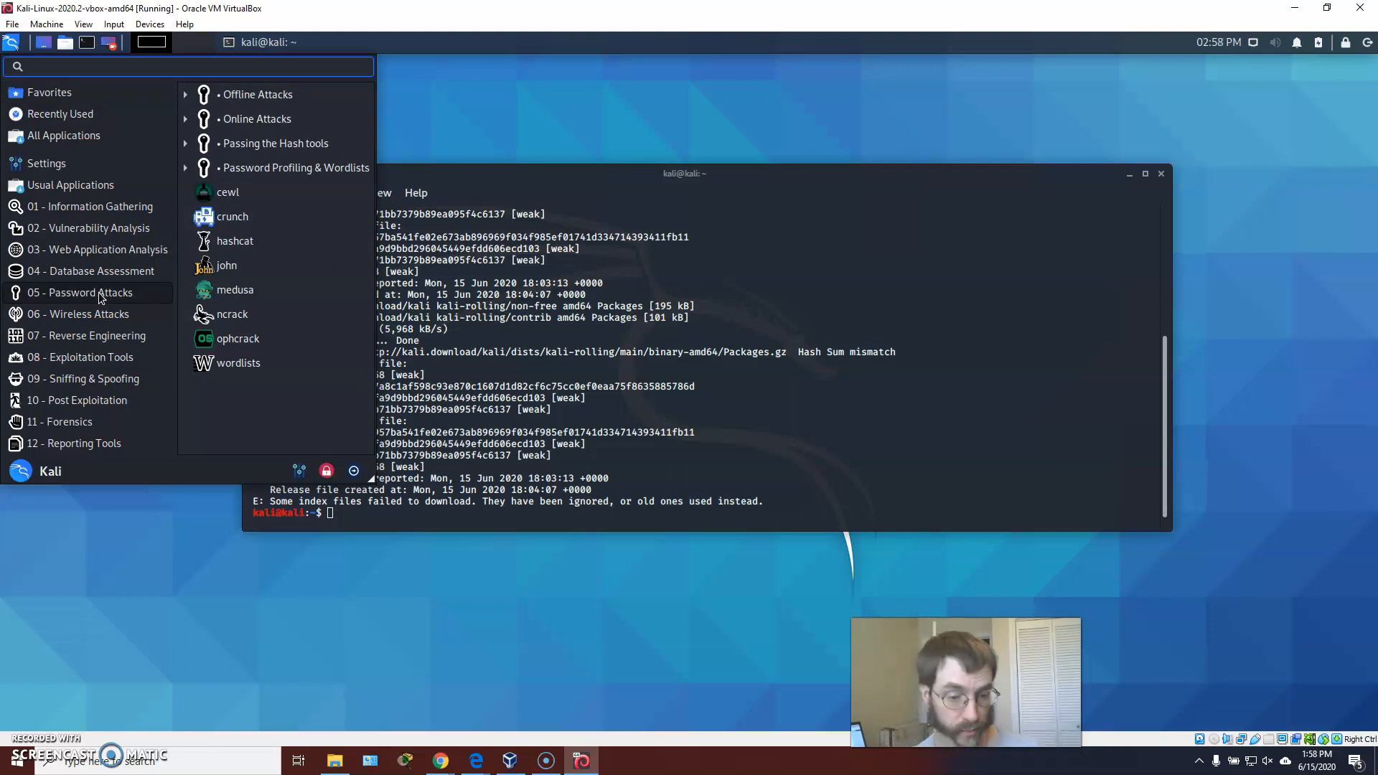
{"action": "left_click", "coordinate": [560, 447]}
{"action": "type", "text": "sudo apt-get install johnny"}
{"action": "key", "text": "Return"}
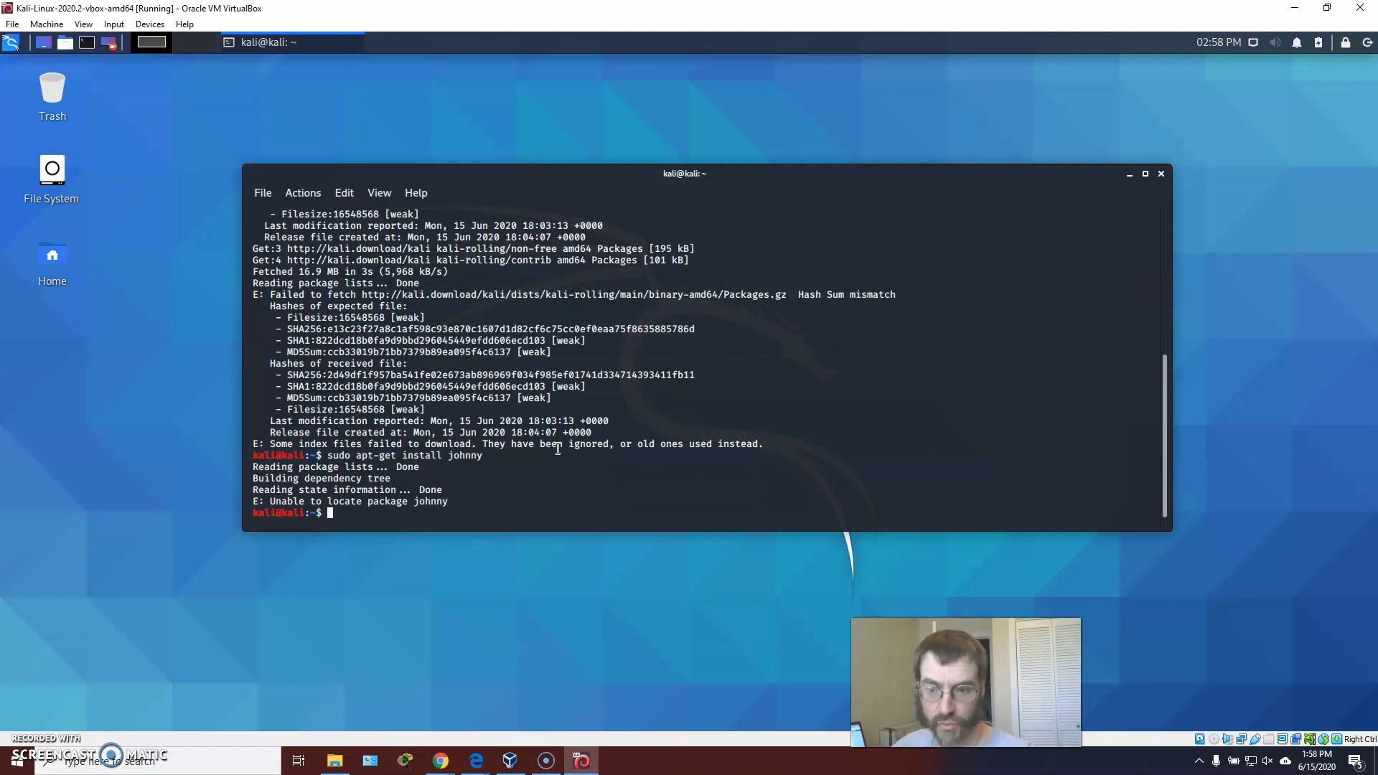